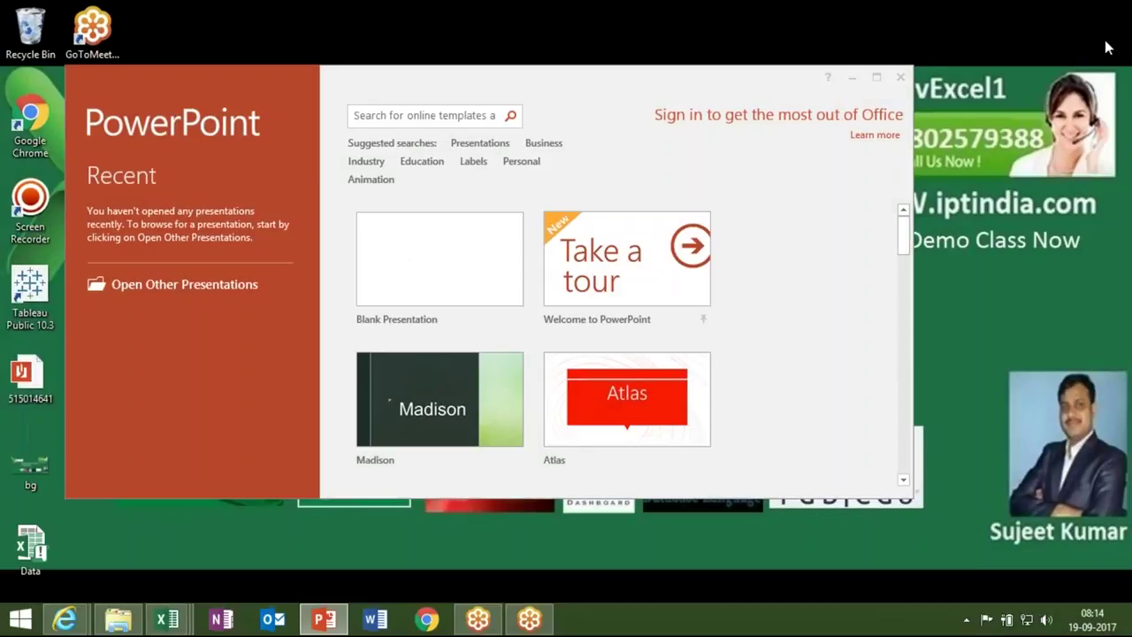
Create a maximized blank presentation and briefly open and dismiss the Insert tab's Equation gallery
click(474, 275)
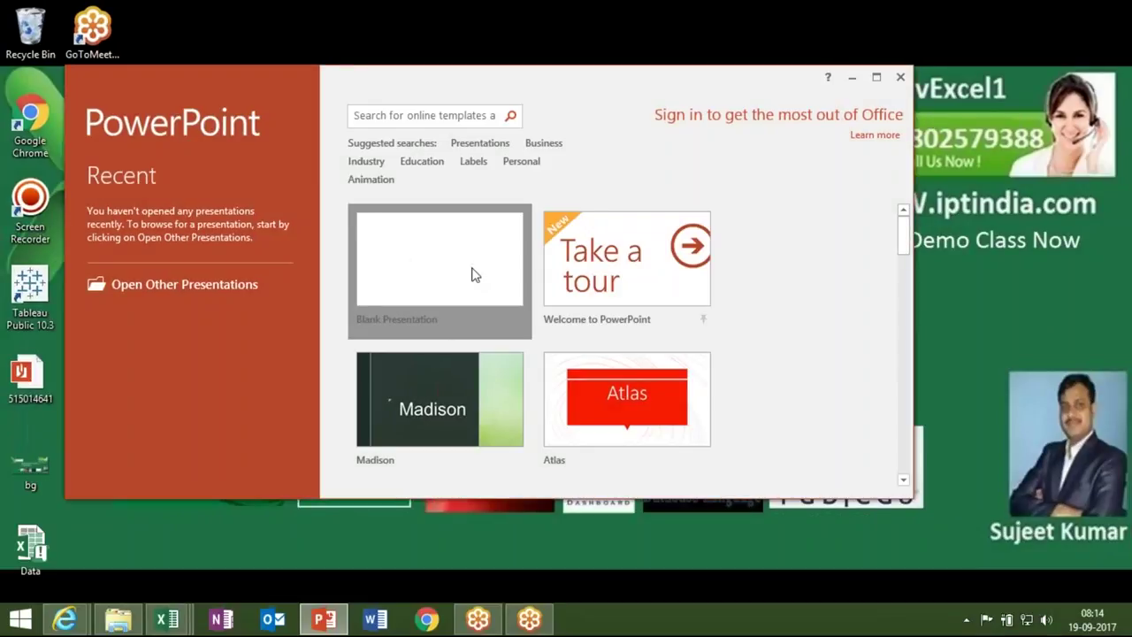
click(877, 76)
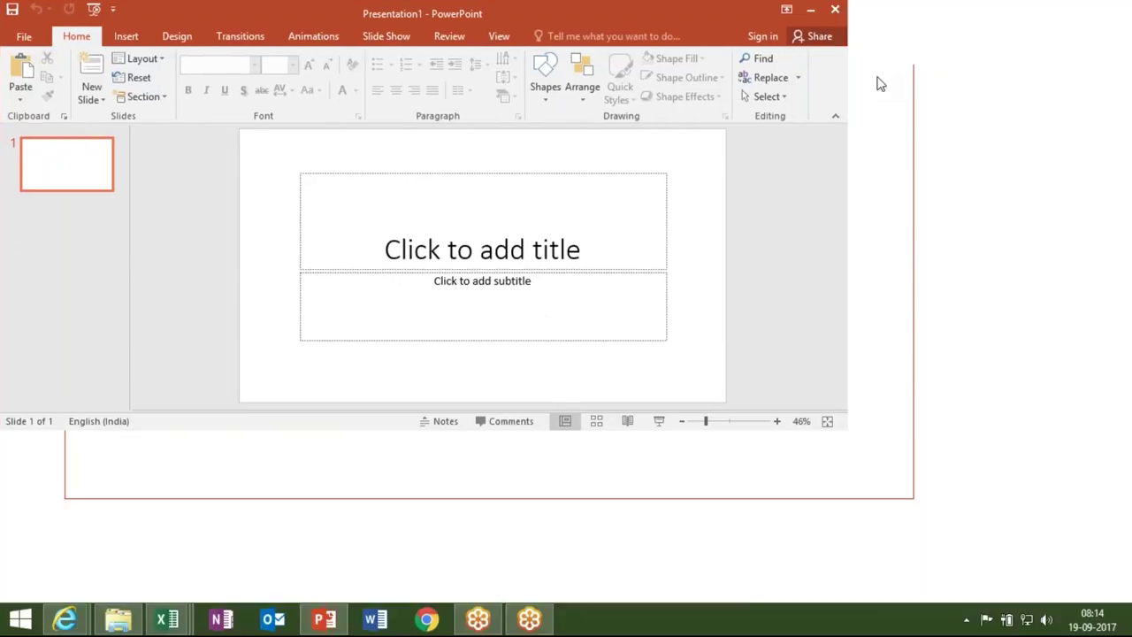
click(126, 36)
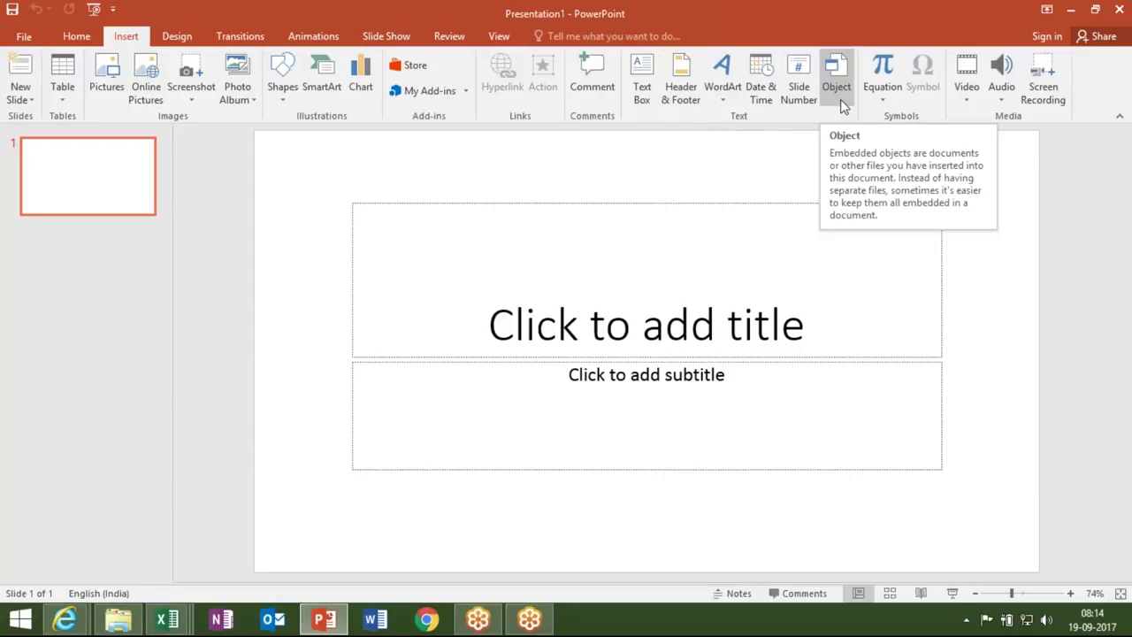
click(894, 99)
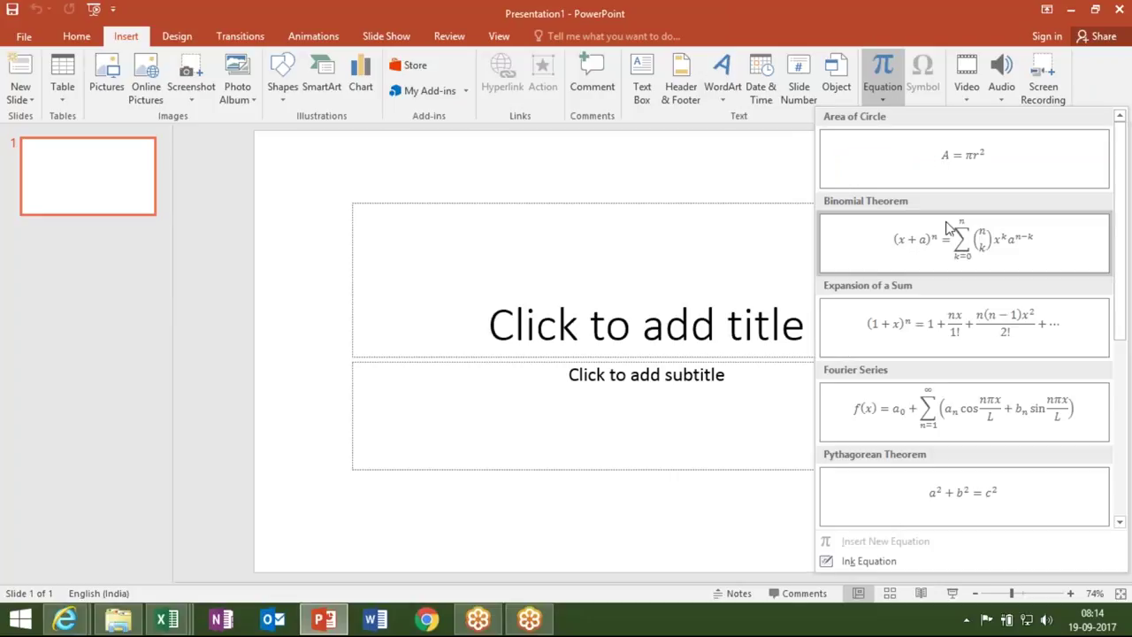
click(770, 212)
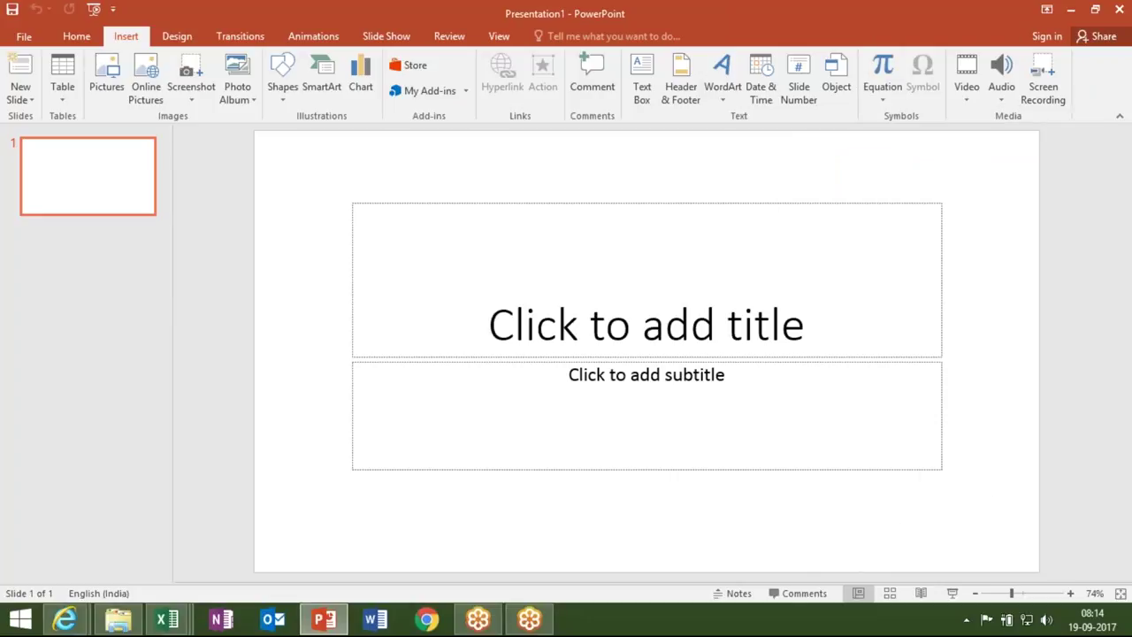
Delete the title and subtitle placeholders from the first slide
click(780, 204)
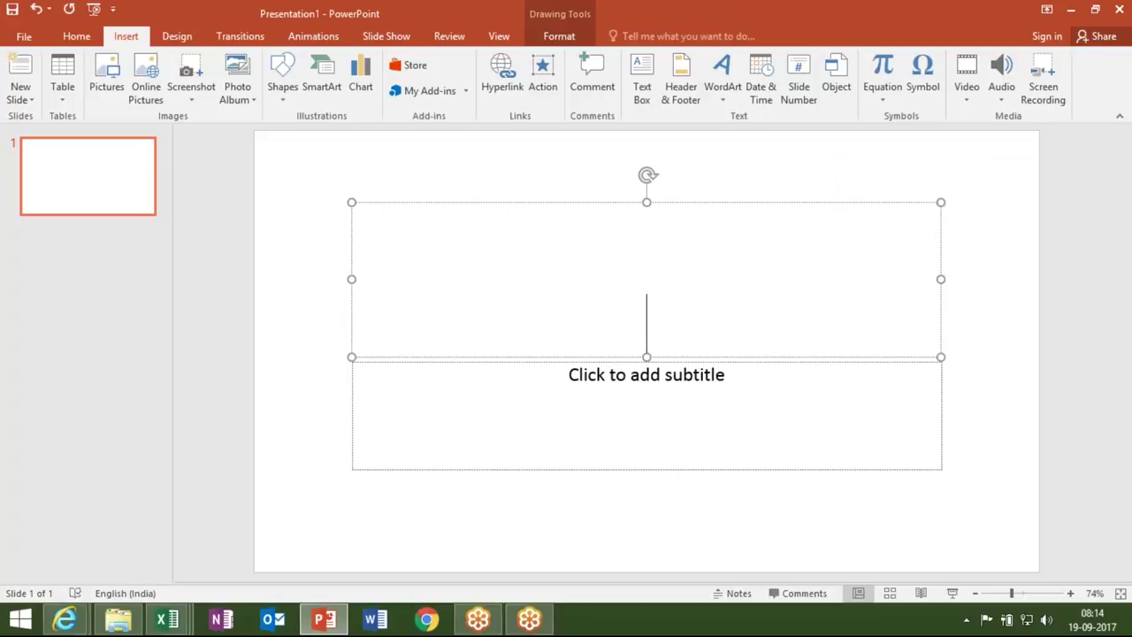
click(790, 202)
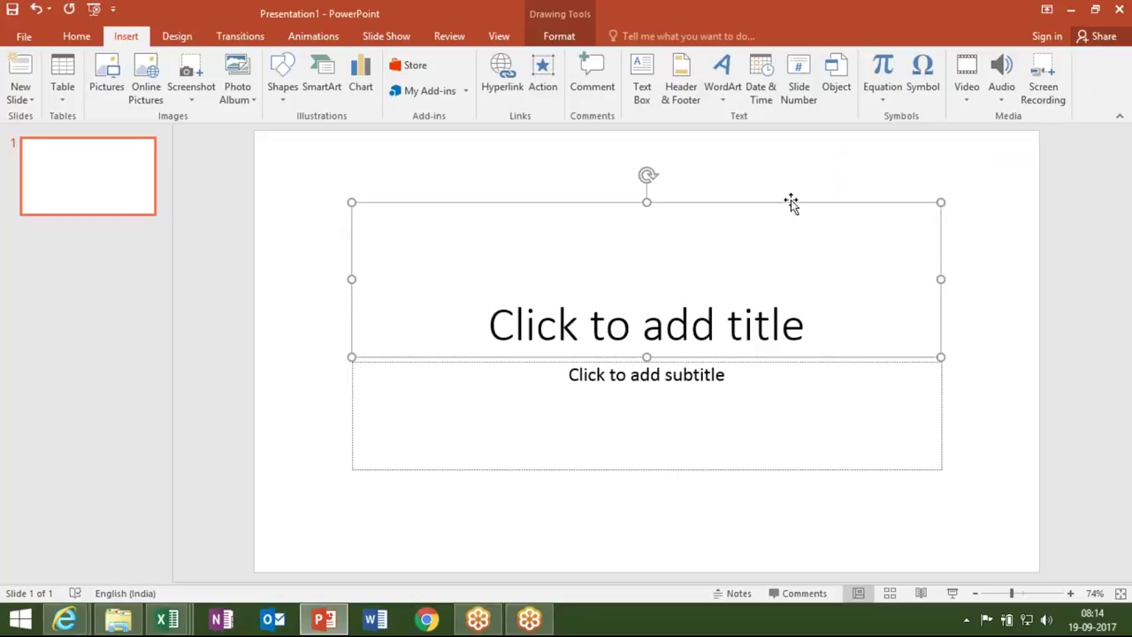
key(Delete)
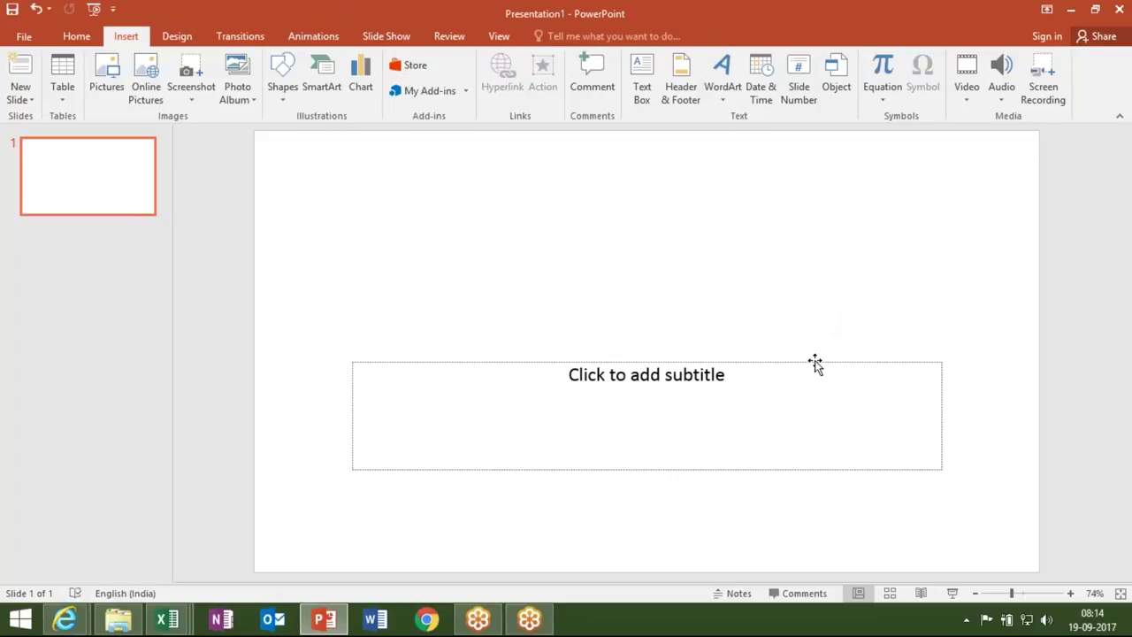
click(814, 361)
key(Delete)
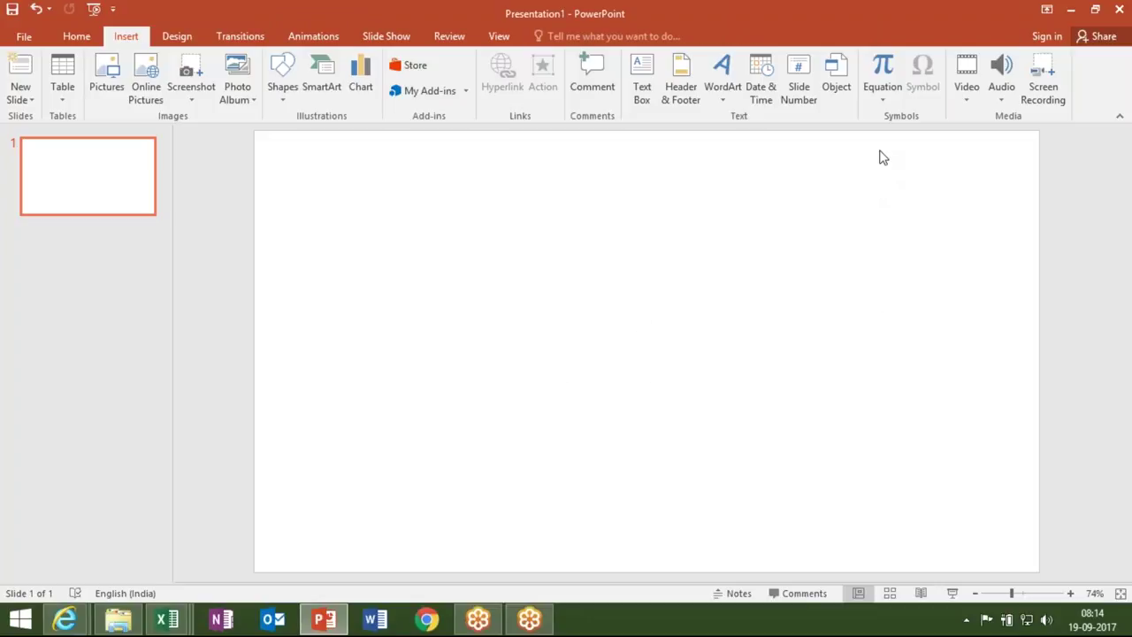
click(881, 101)
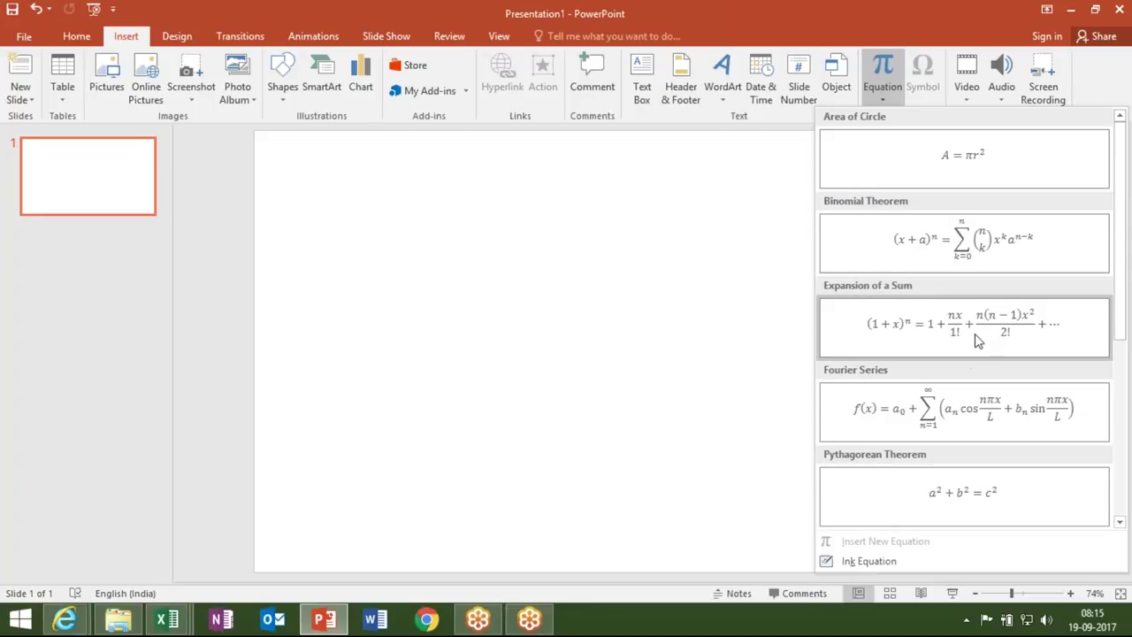
click(906, 435)
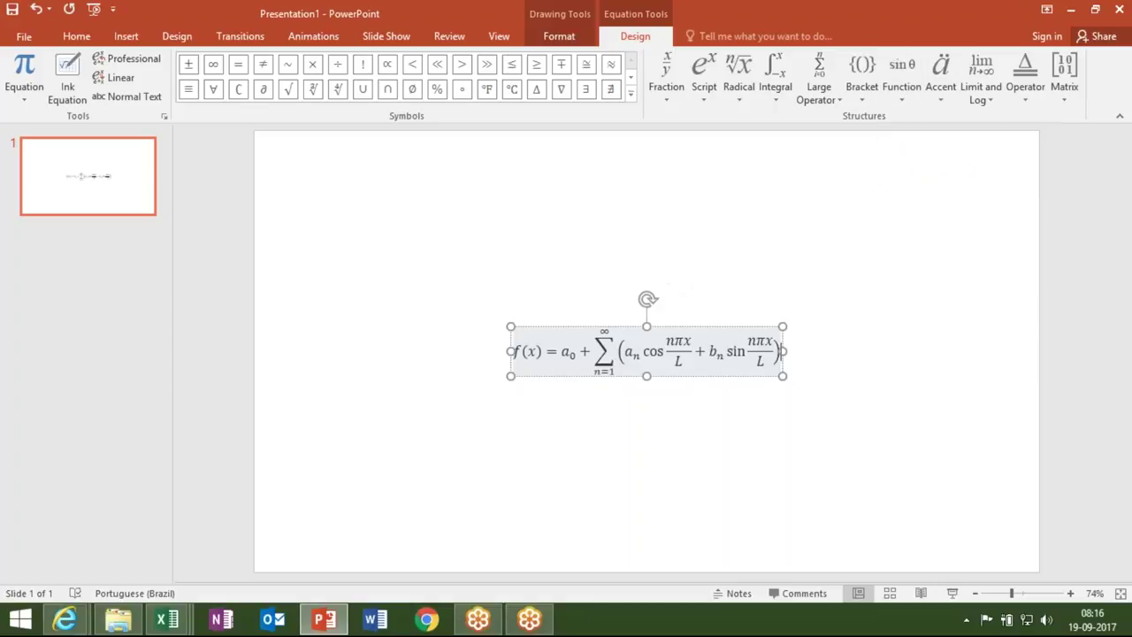
key(Escape)
key(Delete)
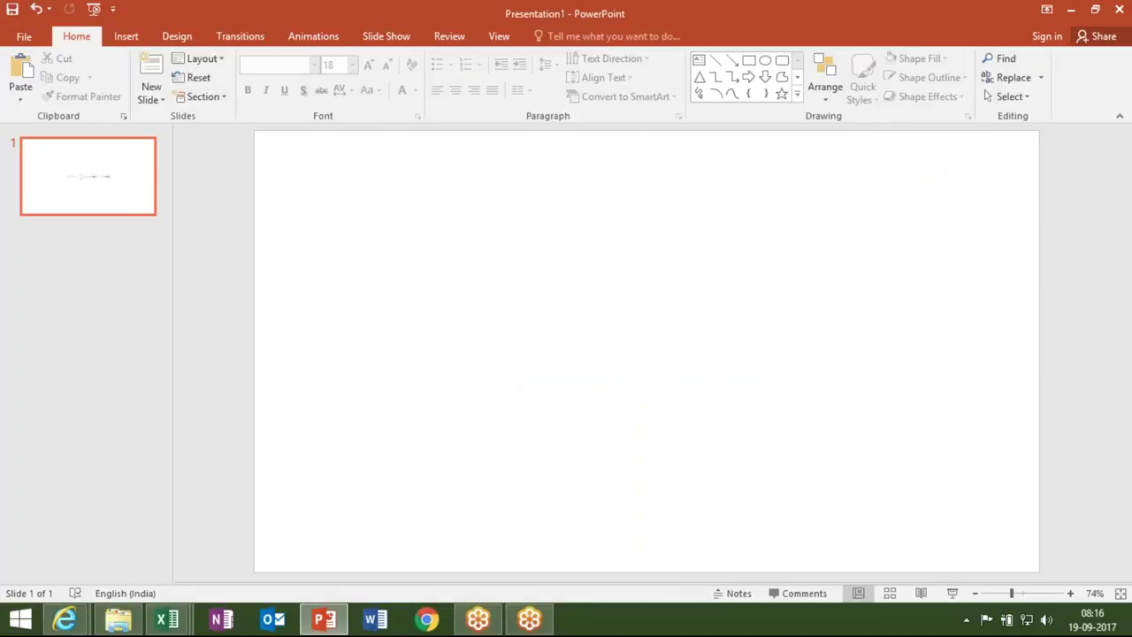
click(126, 40)
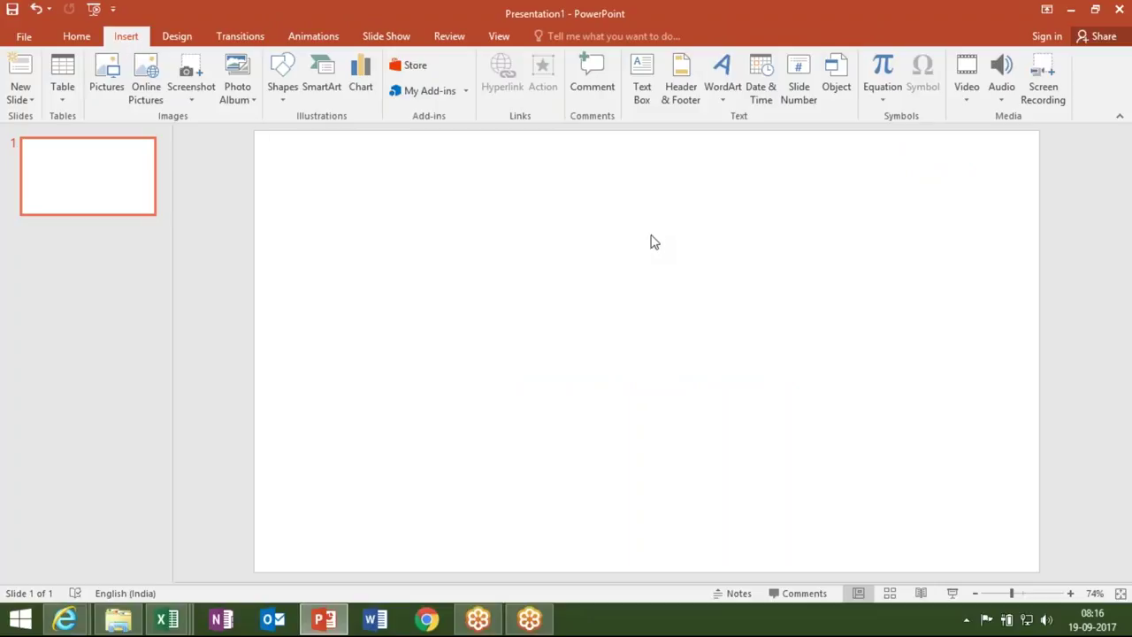
click(889, 93)
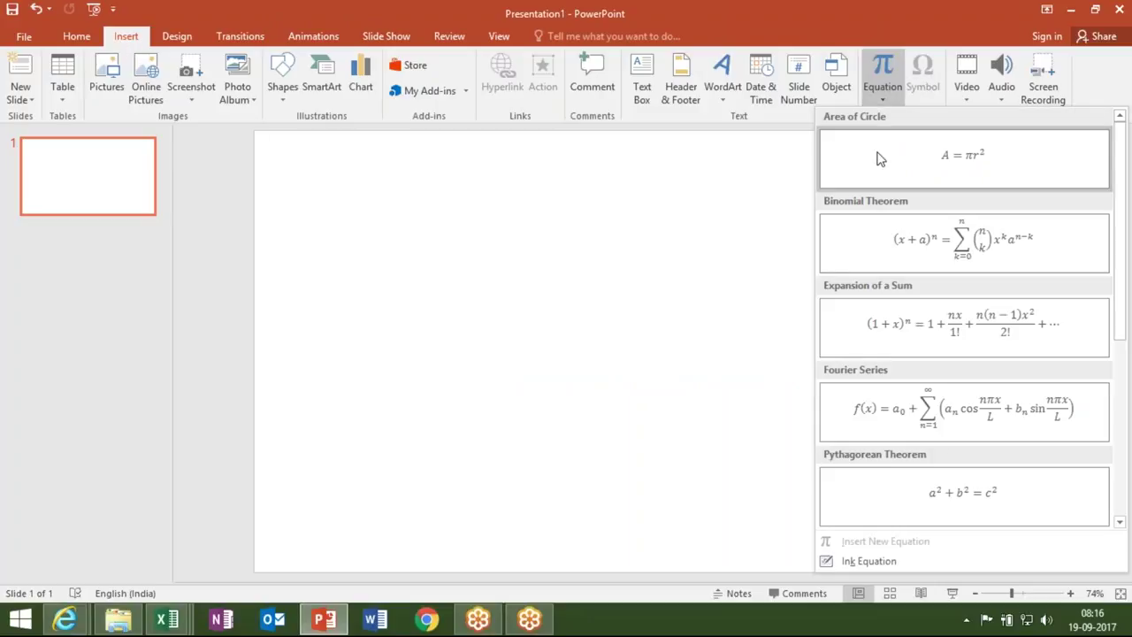
click(887, 160)
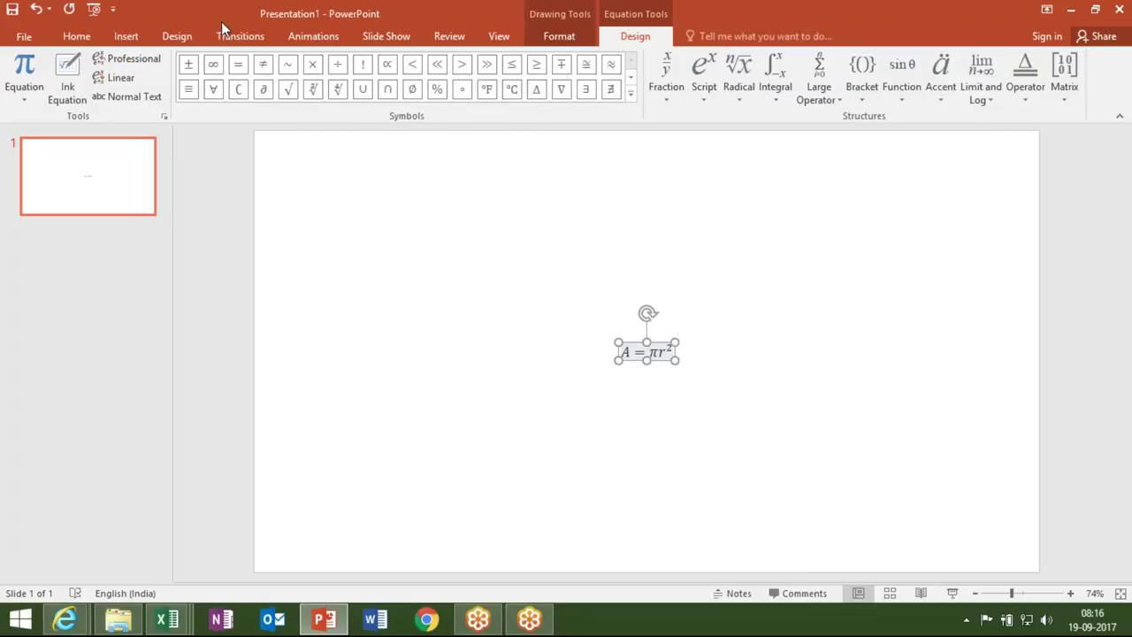
click(87, 41)
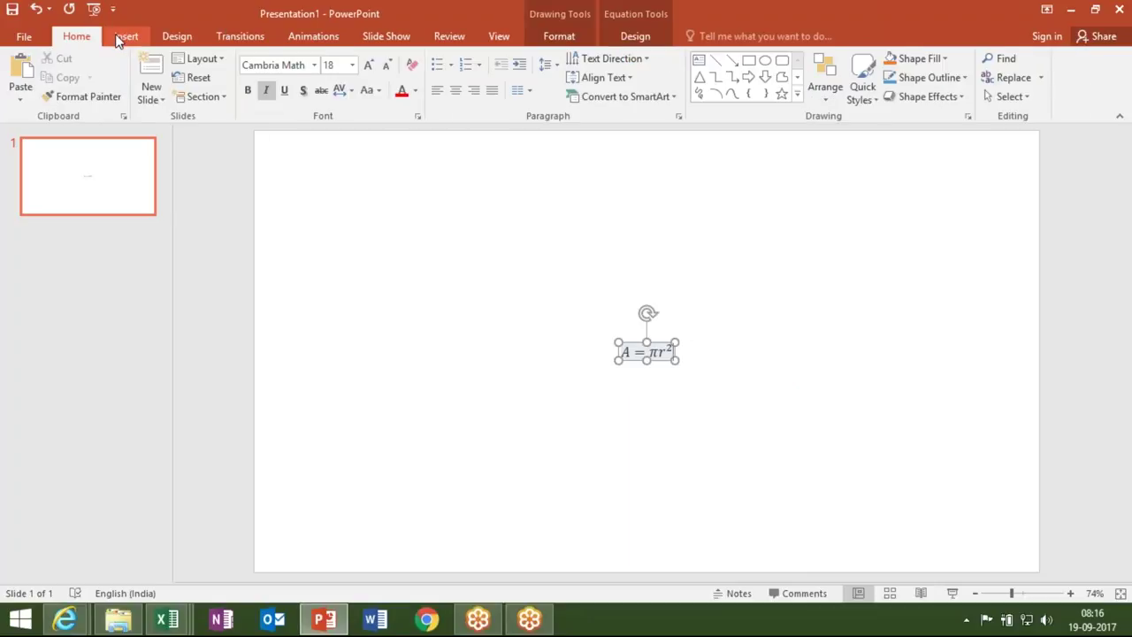
click(120, 42)
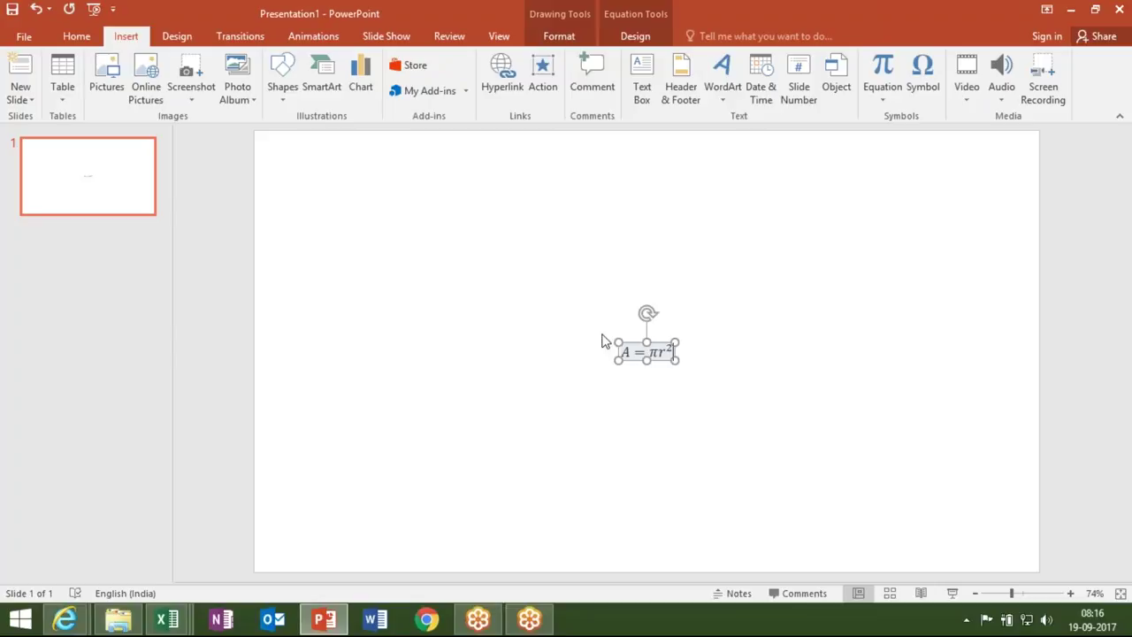
click(607, 339)
click(622, 351)
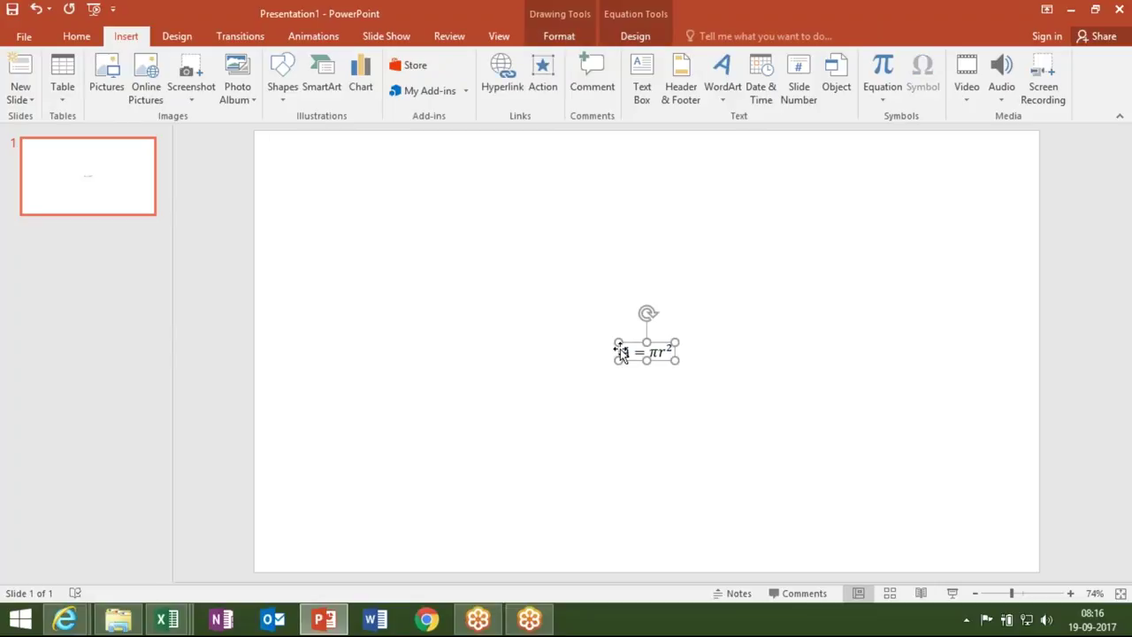
key(Escape)
key(Delete)
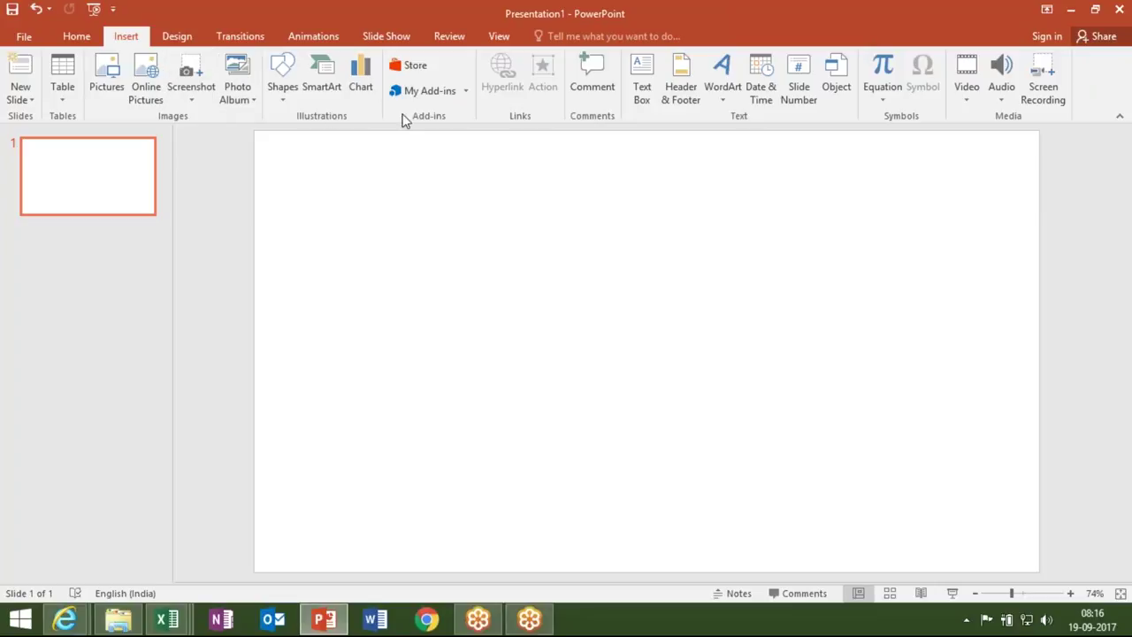
Draw a text box in the slide's upper left
click(289, 102)
click(277, 129)
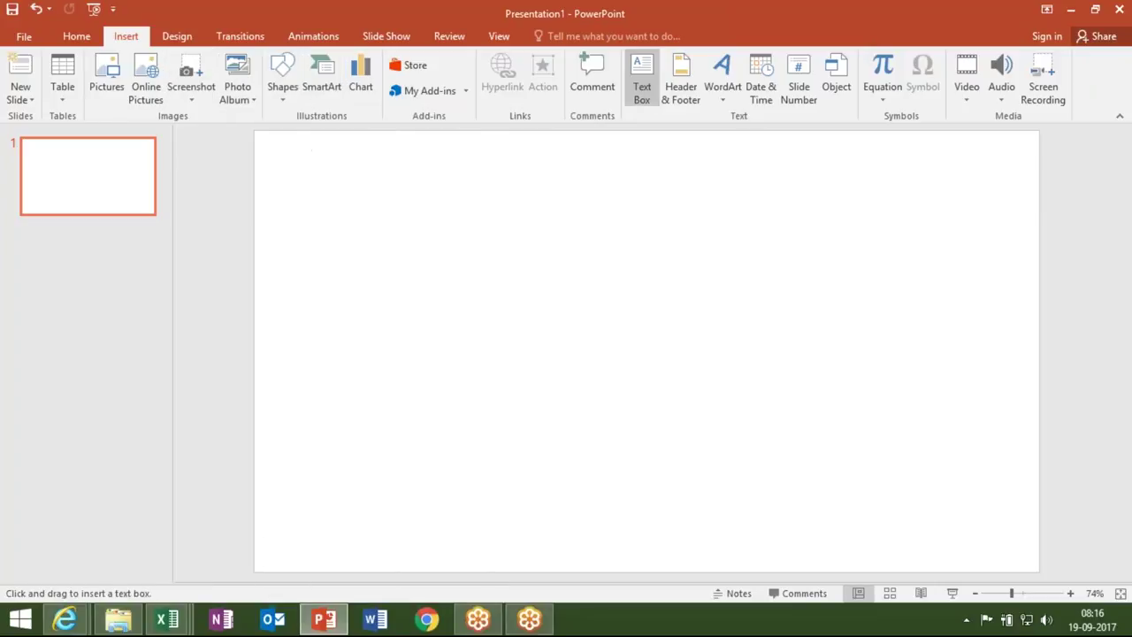
drag(368, 184, 569, 284)
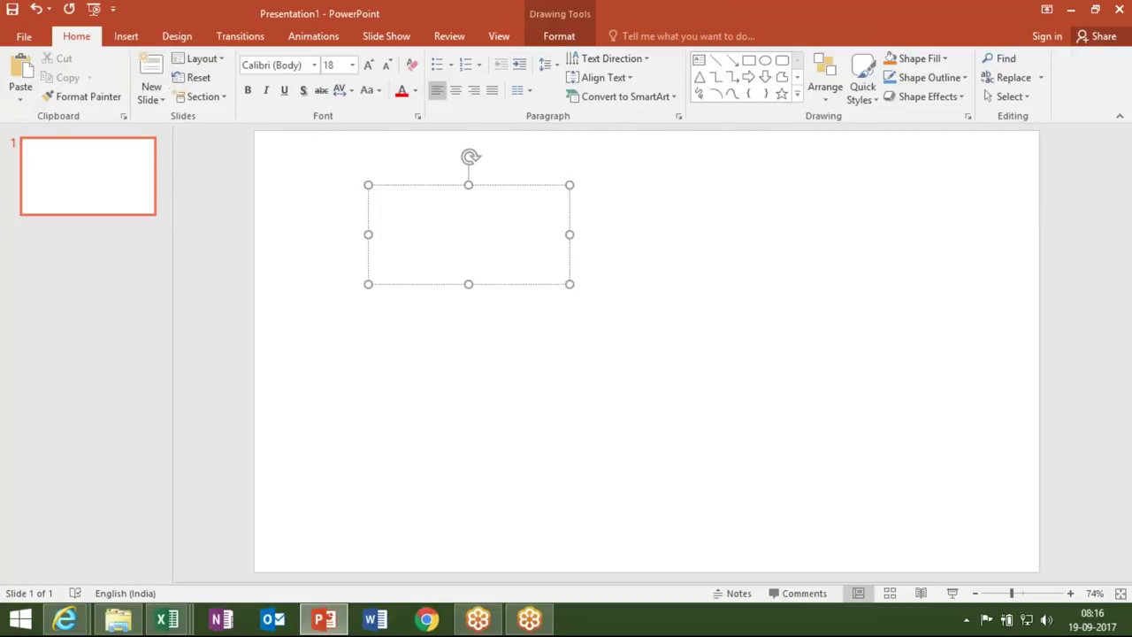
Open the Symbol dialog and switch its font to Wingdings 2
click(125, 36)
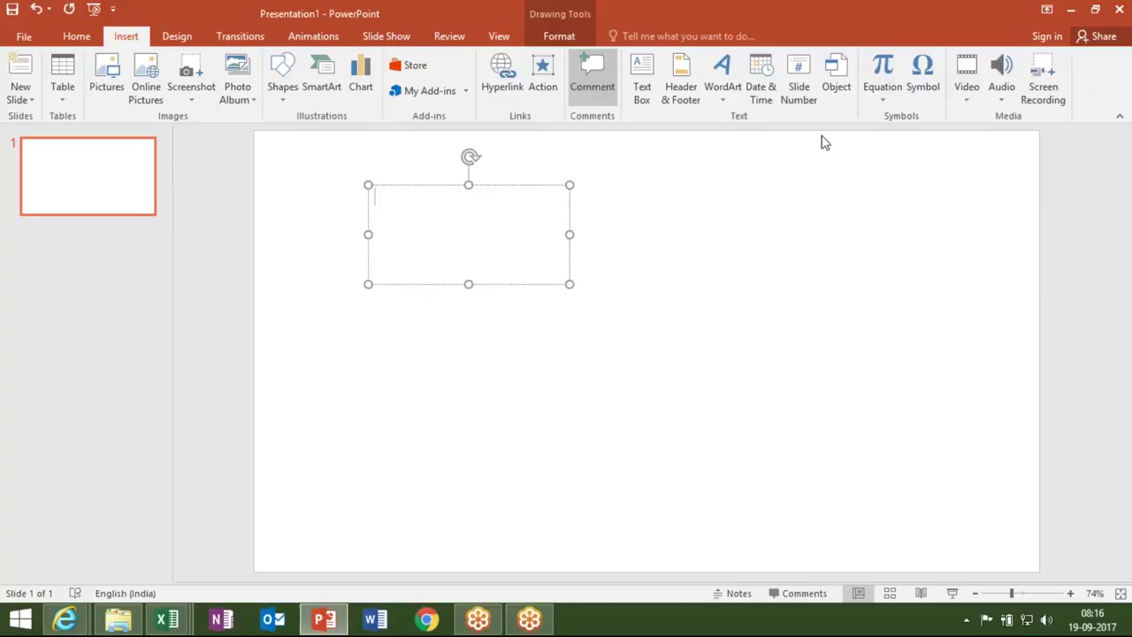
click(926, 87)
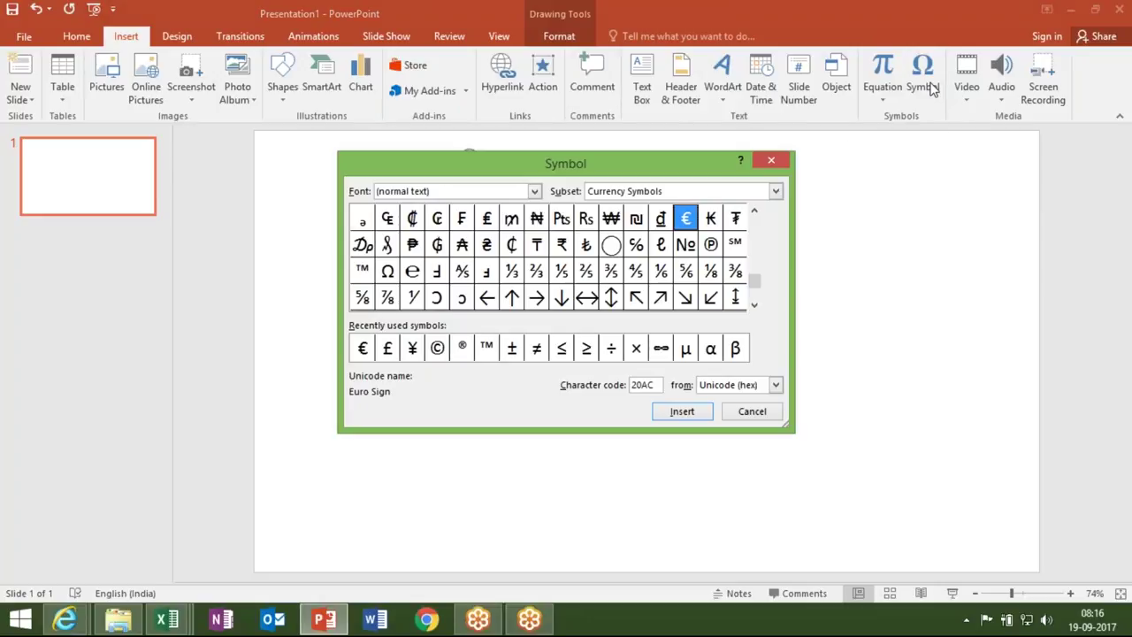
click(754, 306)
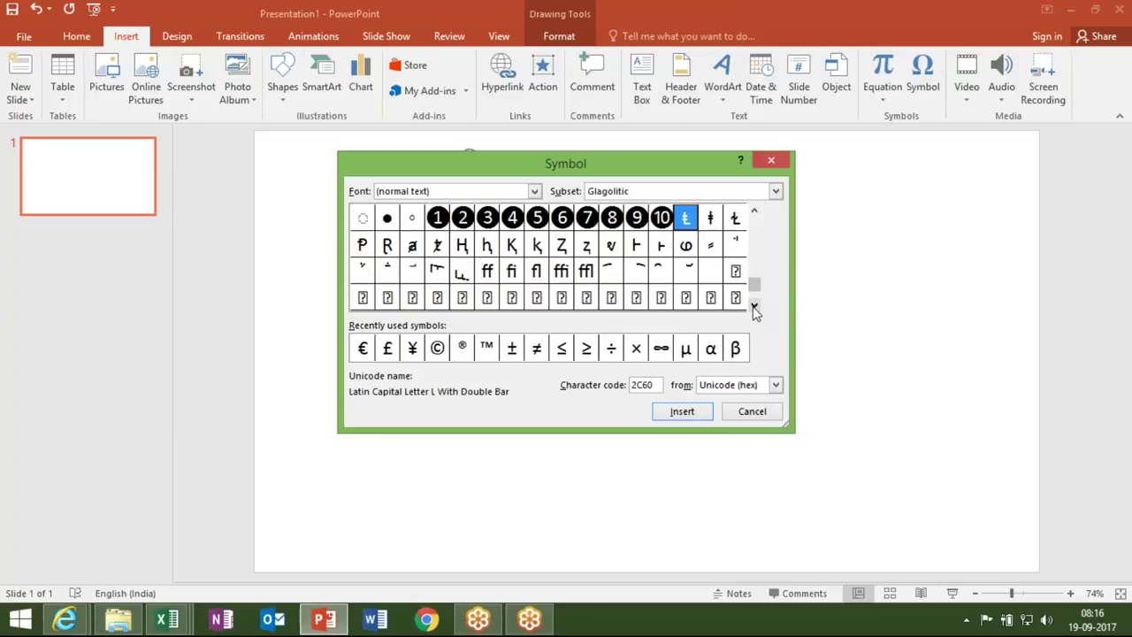
click(755, 306)
click(534, 193)
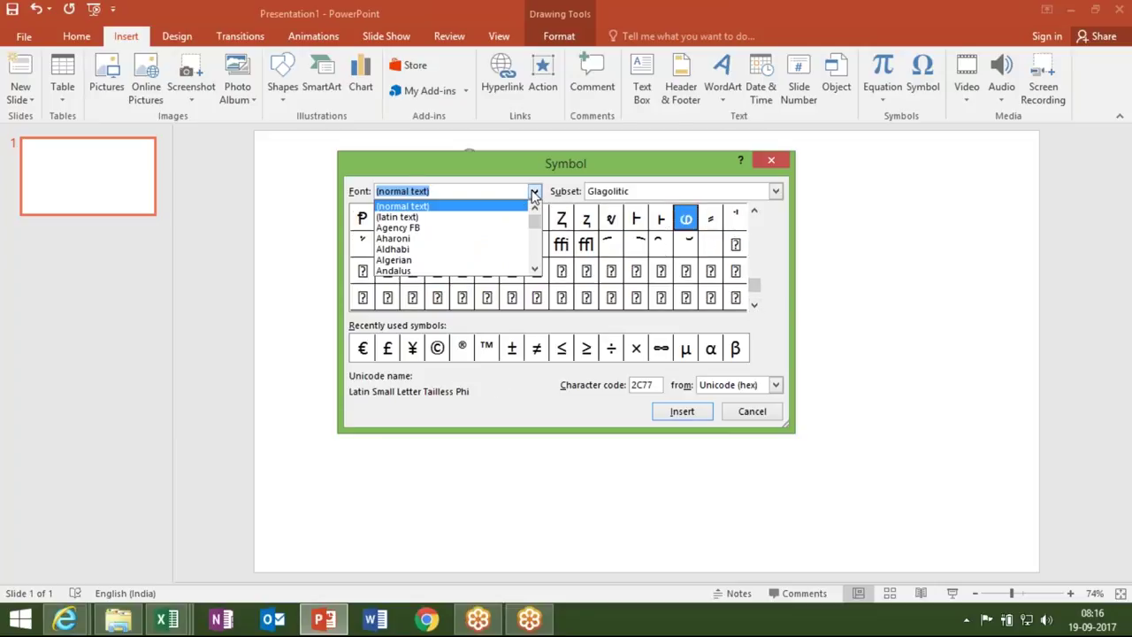
key(Down)
key(Down)
key(Down)
key(Down)
key(Down)
key(Down)
key(Down)
key(Down)
key(Down)
key(Down)
key(Down)
key(Down)
key(Down)
key(Down)
key(Down)
key(Down)
key(Down)
key(Down)
key(Down)
key(Down)
key(Down)
key(Down)
key(Down)
key(Down)
key(Down)
key(Down)
key(Down)
key(Down)
key(Down)
key(Down)
key(Down)
key(Down)
key(Down)
key(Down)
key(Down)
key(Down)
key(Down)
key(Down)
key(Down)
key(Down)
key(Down)
key(Down)
key(Down)
key(Down)
key(Down)
key(Down)
key(Down)
key(Down)
key(Down)
key(Down)
key(Down)
key(Down)
key(Down)
key(Down)
key(Down)
key(Down)
key(Down)
key(Down)
key(Down)
key(Down)
key(Down)
key(Down)
key(Down)
key(Down)
key(Down)
key(Down)
key(Down)
key(Down)
key(Down)
key(Down)
key(Down)
key(Down)
key(Down)
key(Down)
key(Down)
key(Down)
key(Down)
key(Down)
key(Down)
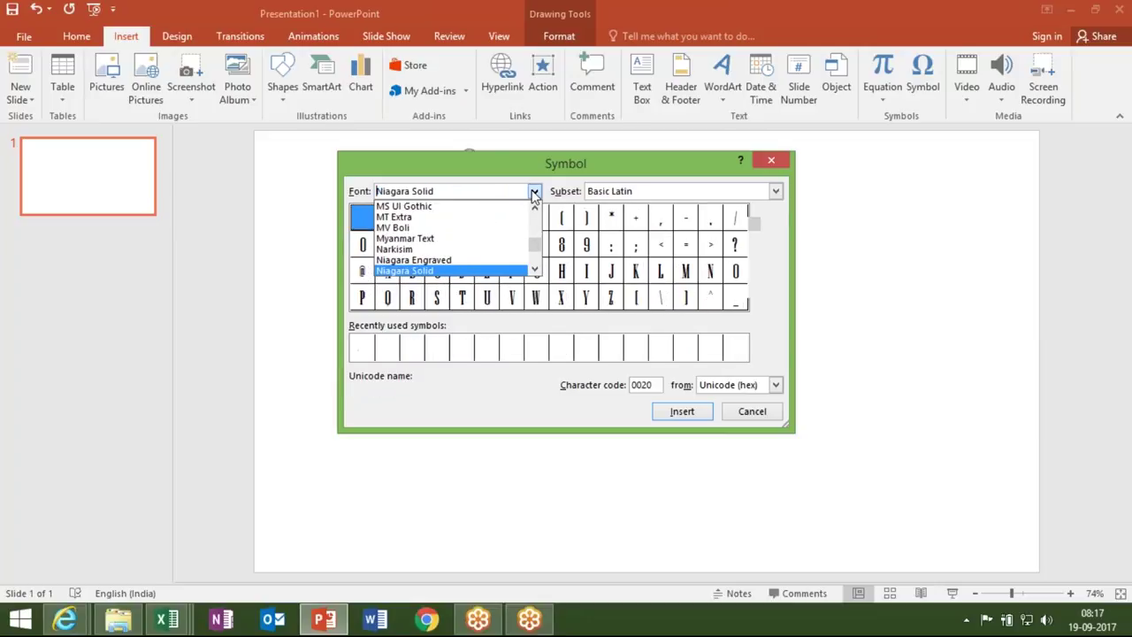
key(Down)
key(Down)
key(Down)
key(Down)
key(Down)
key(Down)
key(Down)
key(Down)
key(Down)
key(Down)
key(Down)
key(Down)
key(Down)
key(Down)
key(Down)
key(Down)
key(Down)
key(Down)
key(Down)
key(Down)
key(Down)
key(Down)
key(Down)
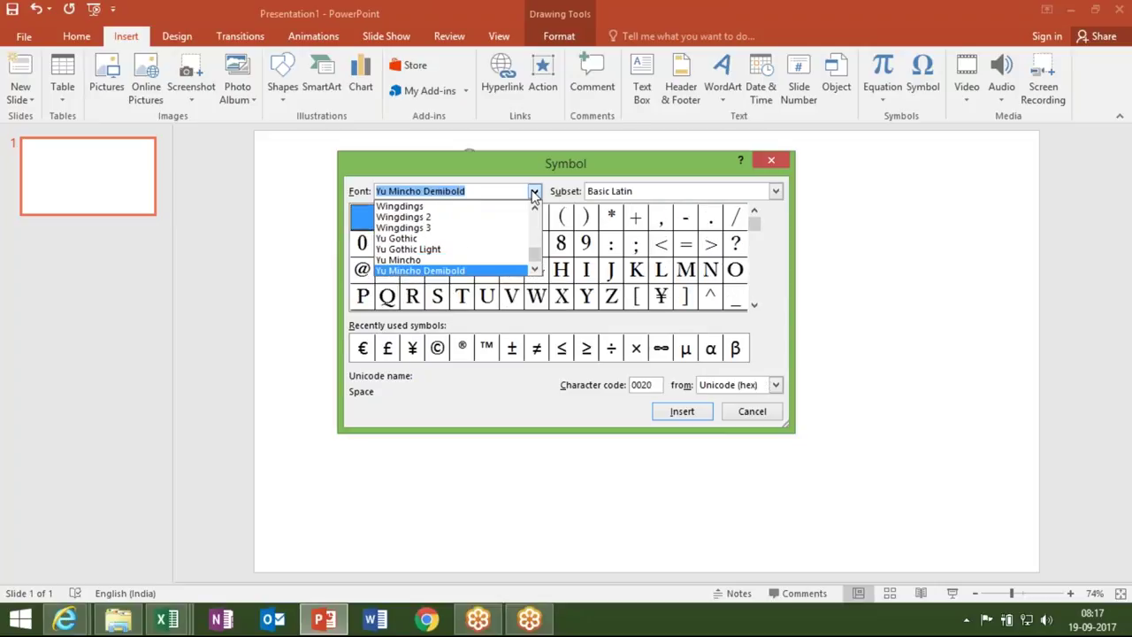
key(Up)
key(Up)
key(Up)
key(Up)
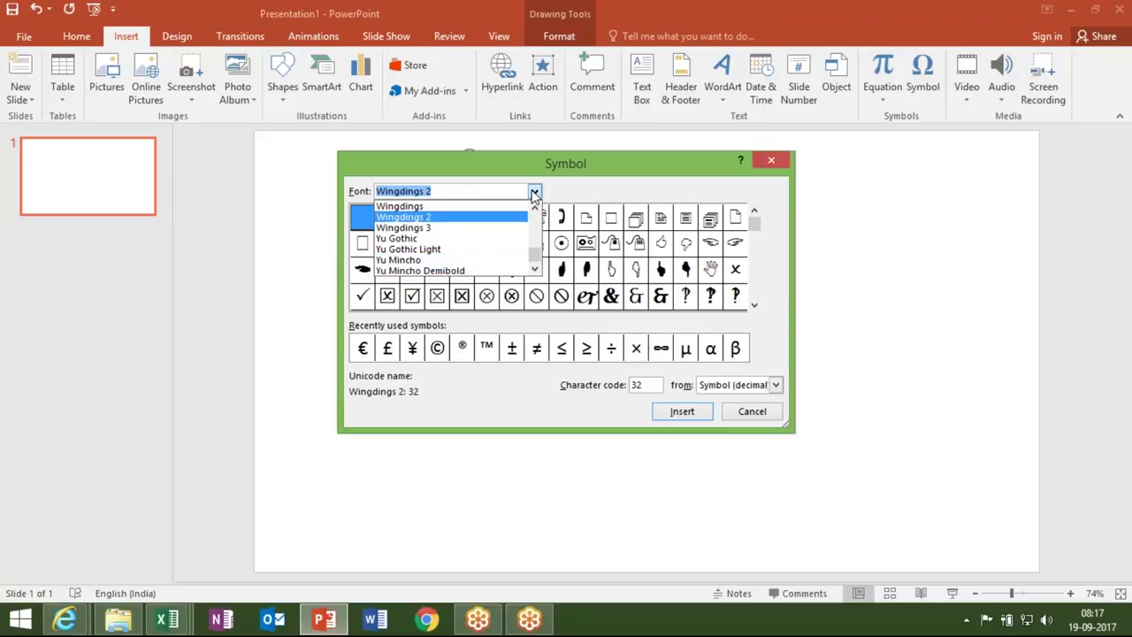
key(Return)
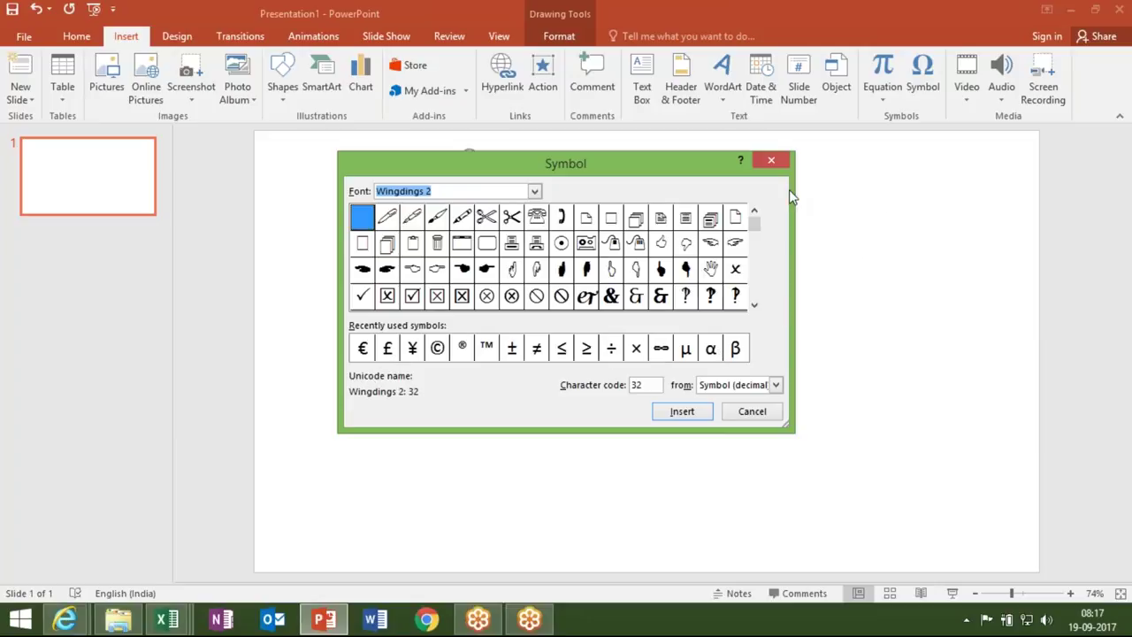
Close the Symbol dialog without inserting anything and delete the empty text box
click(780, 166)
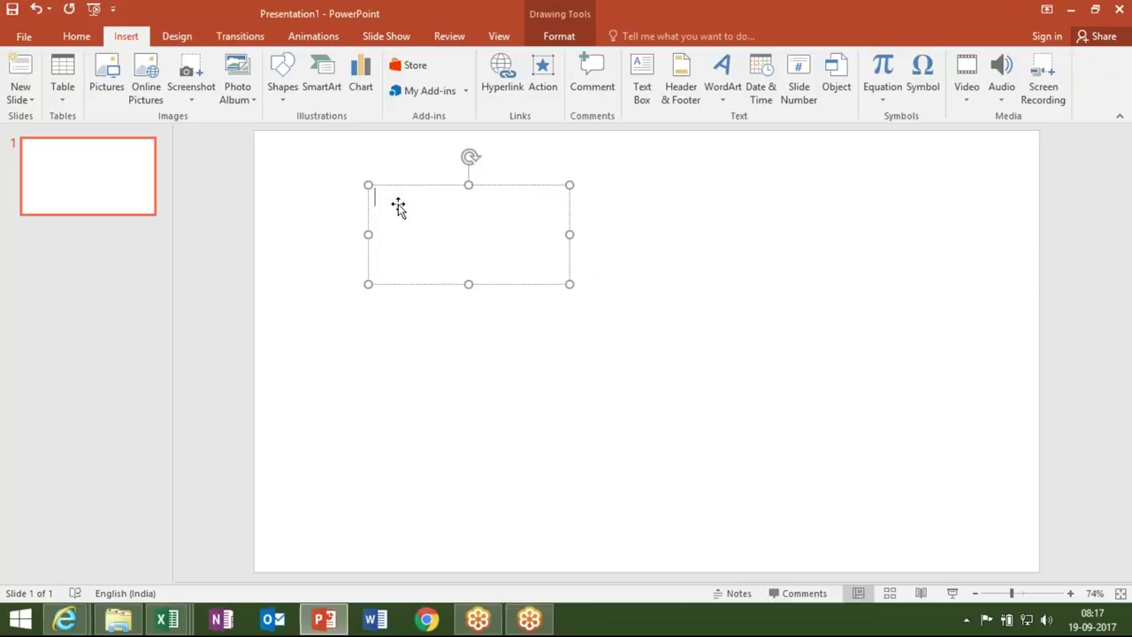
key(Escape)
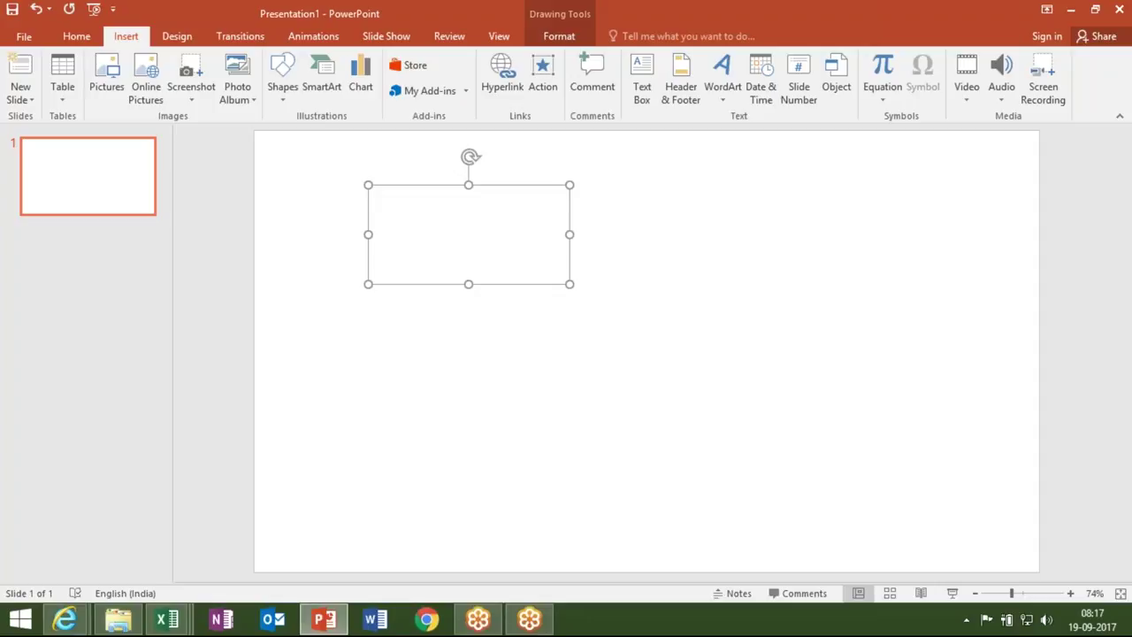
key(Delete)
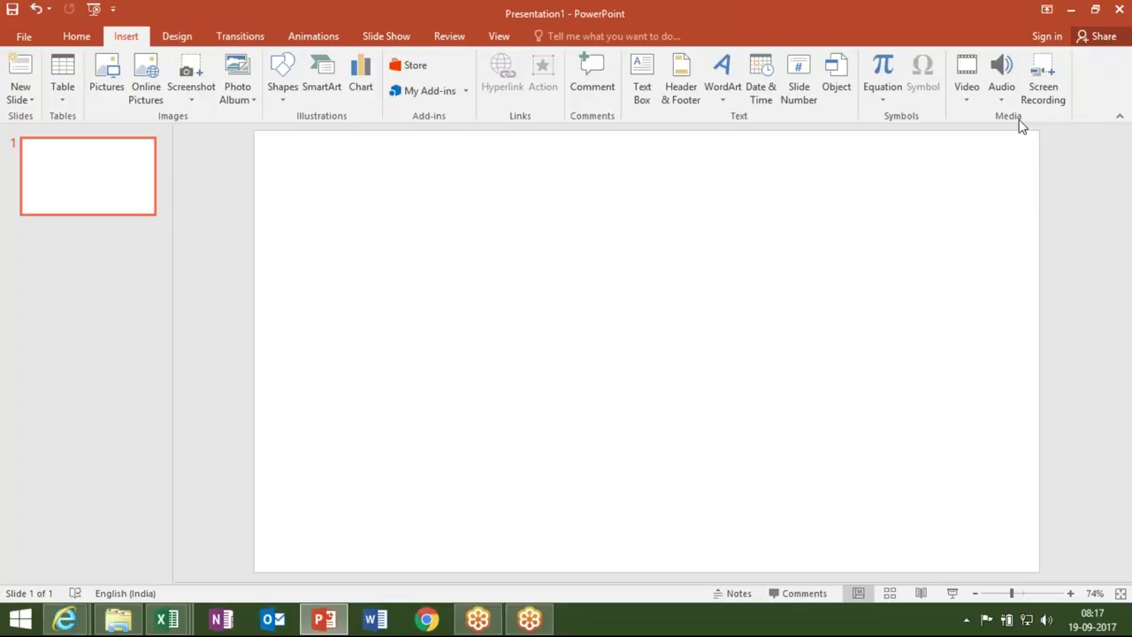
Insert the 2017-09-14 19.12 Meet Now video from this PC
click(958, 92)
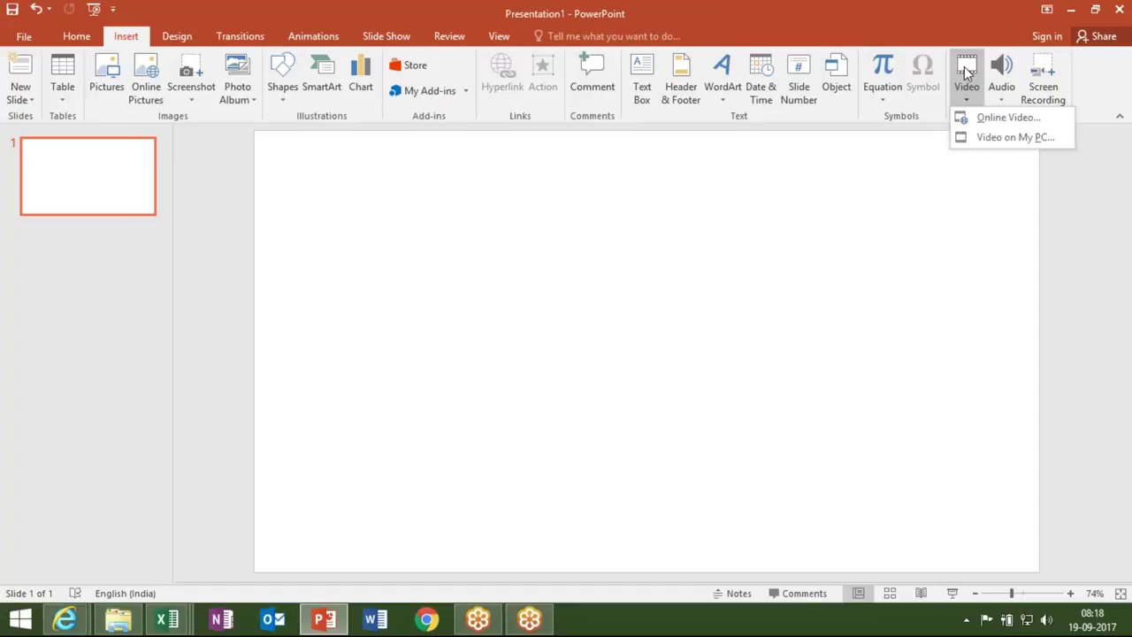
click(990, 138)
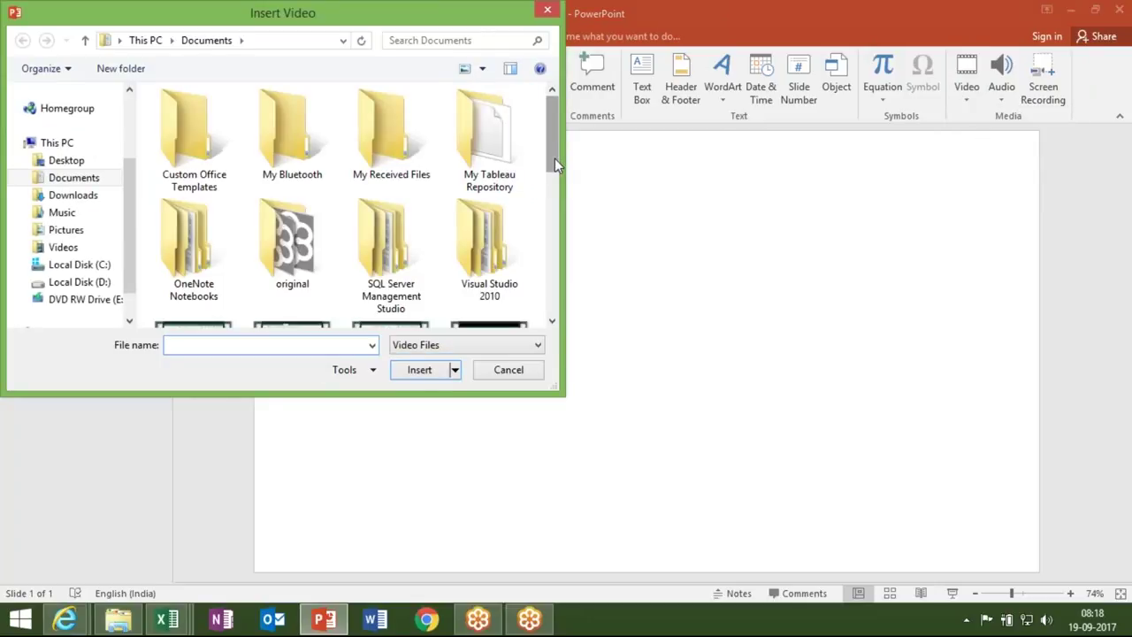
scroll(555, 158, down, 2)
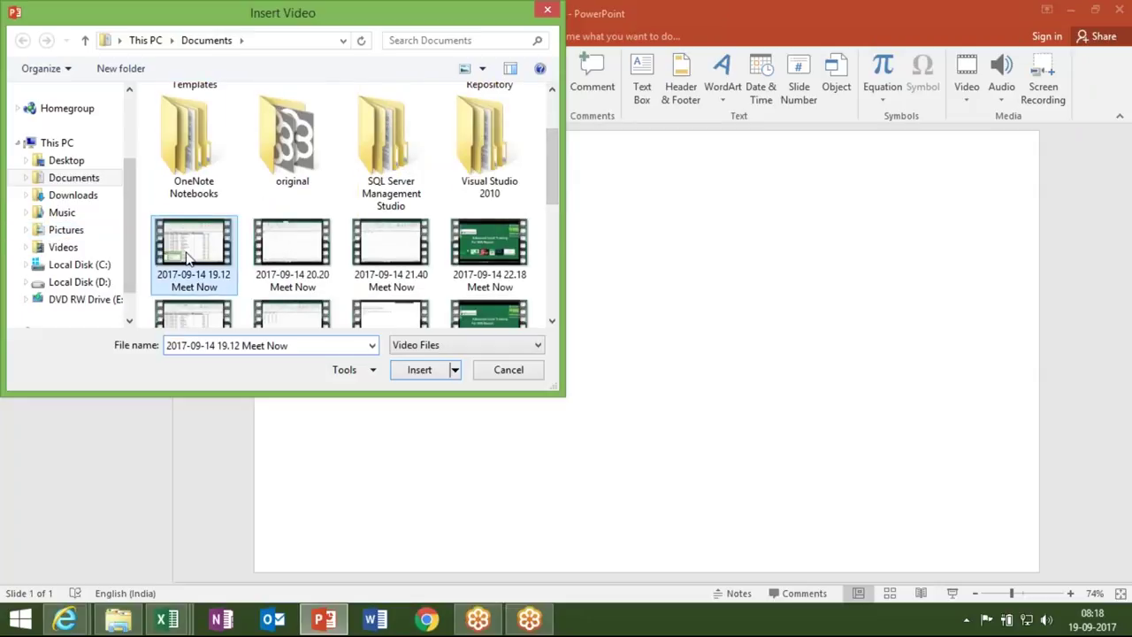
double_click(190, 254)
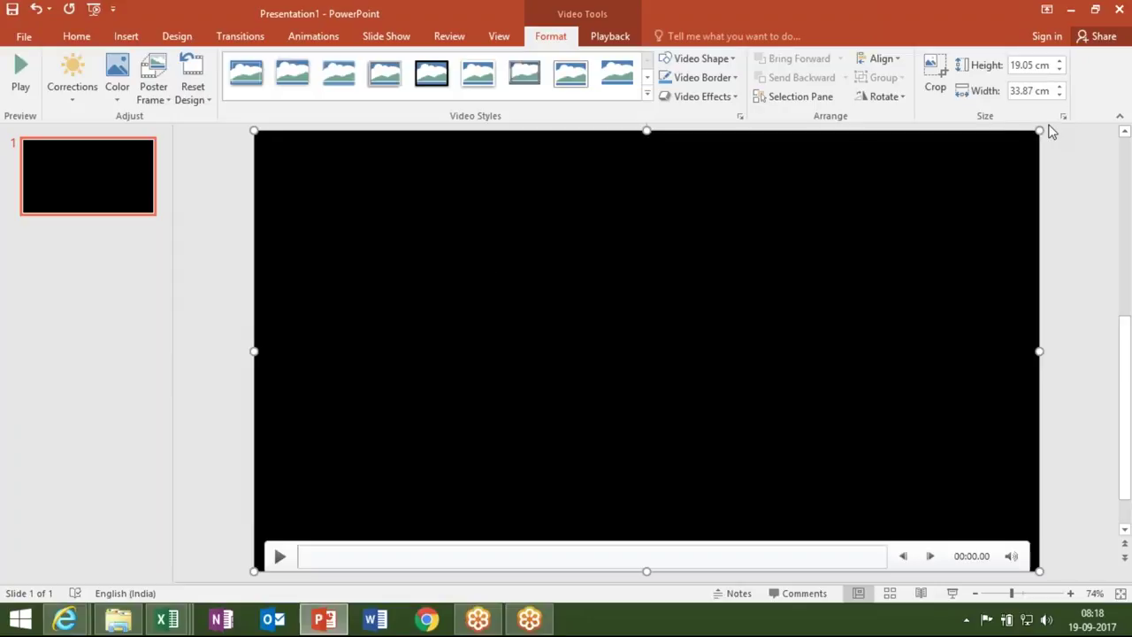
Resize the video by its corners to about 17.29 × 30.73 cm
drag(1039, 131, 1013, 155)
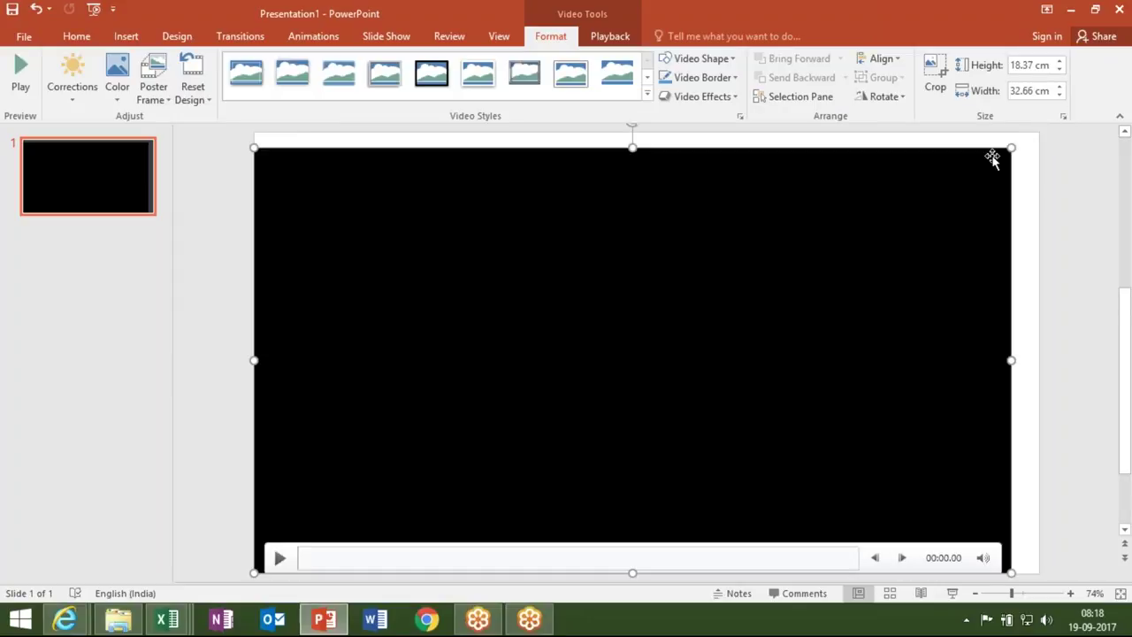
drag(253, 146, 287, 165)
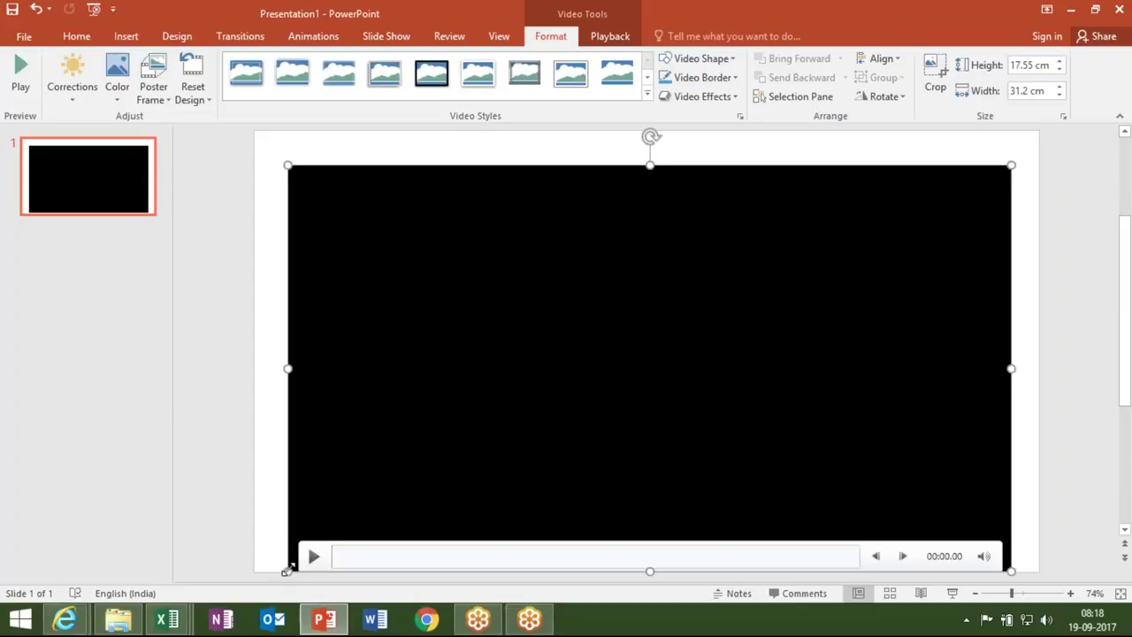
drag(287, 571, 298, 564)
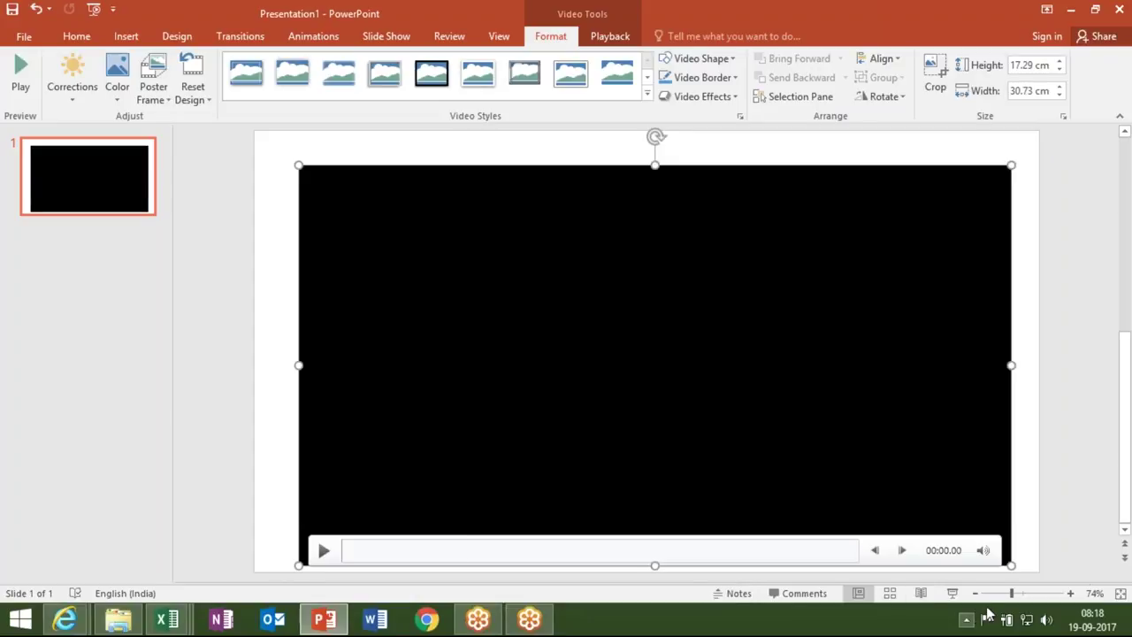
drag(1013, 563, 1002, 558)
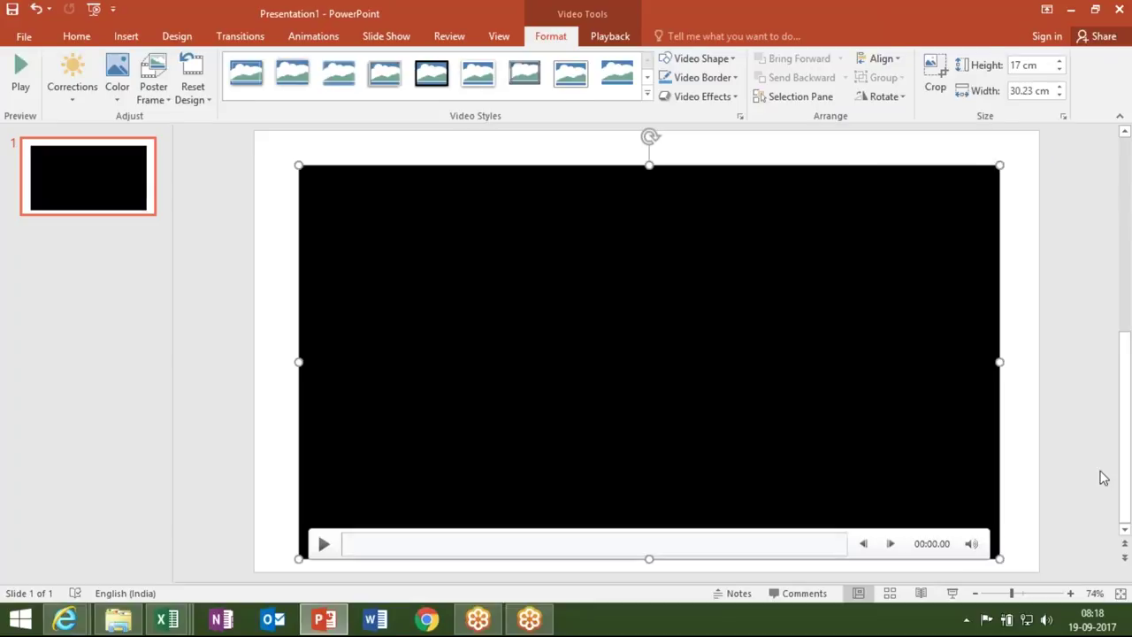
click(1069, 464)
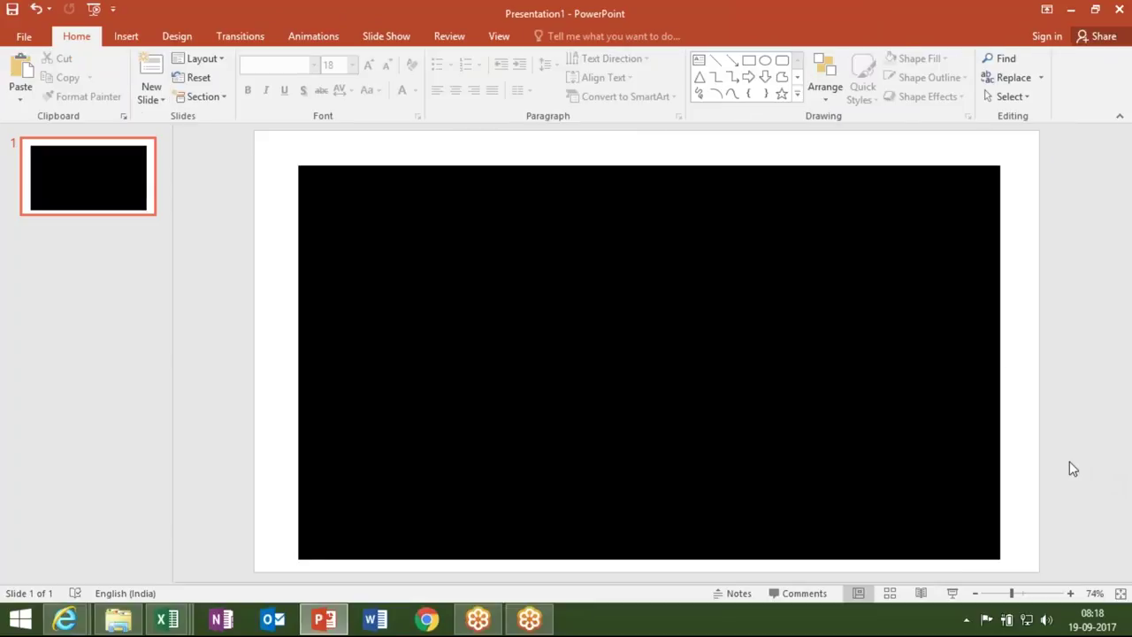
click(95, 10)
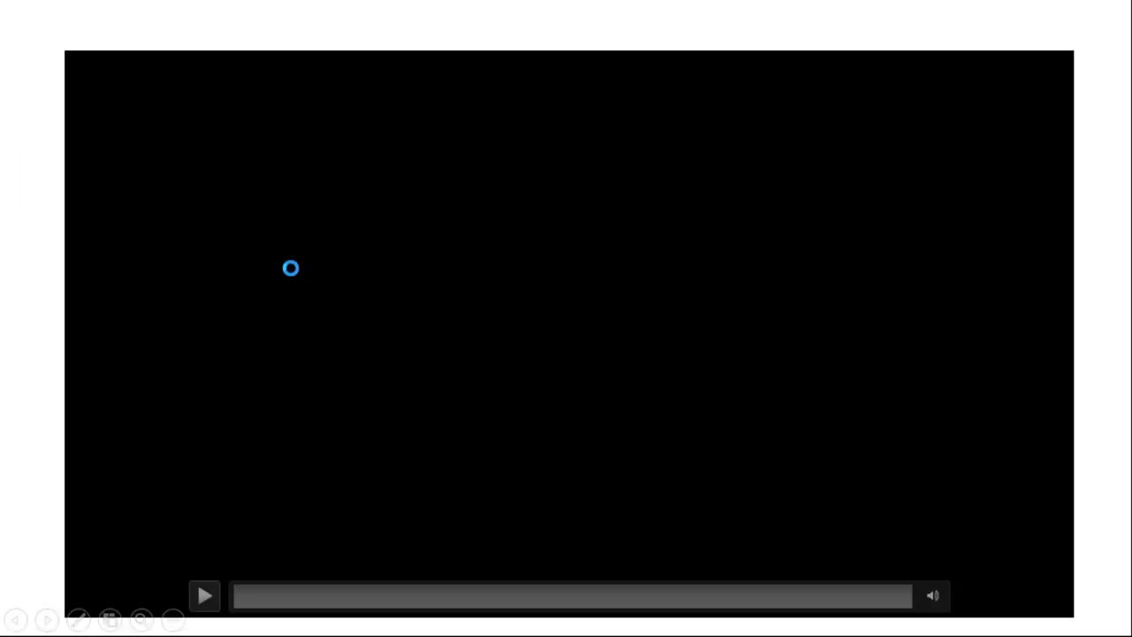
click(280, 531)
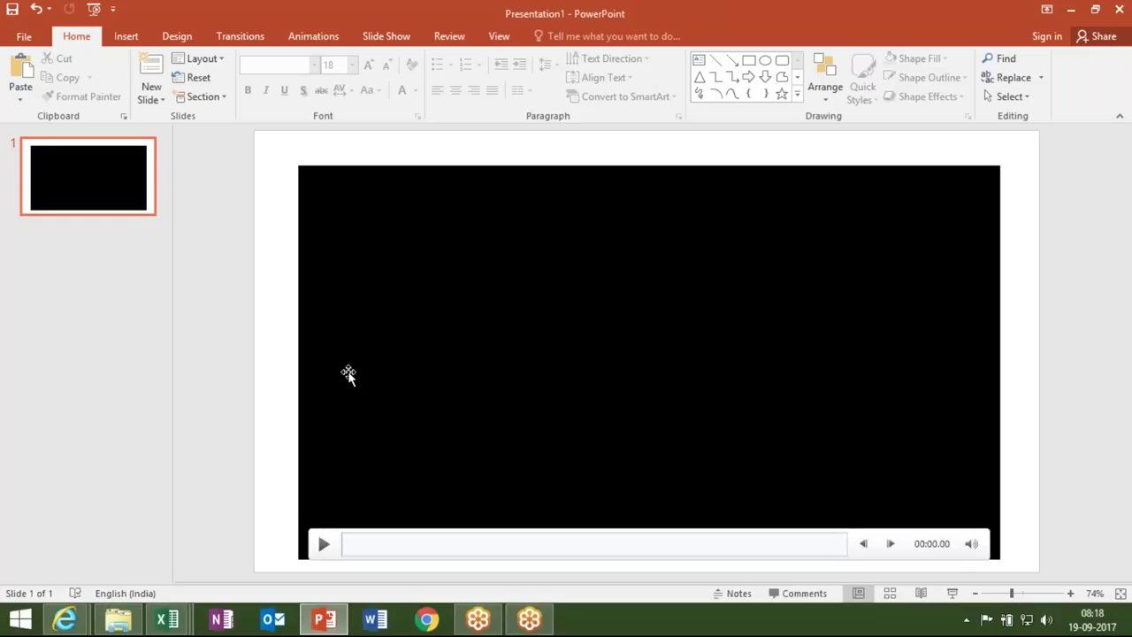
click(426, 187)
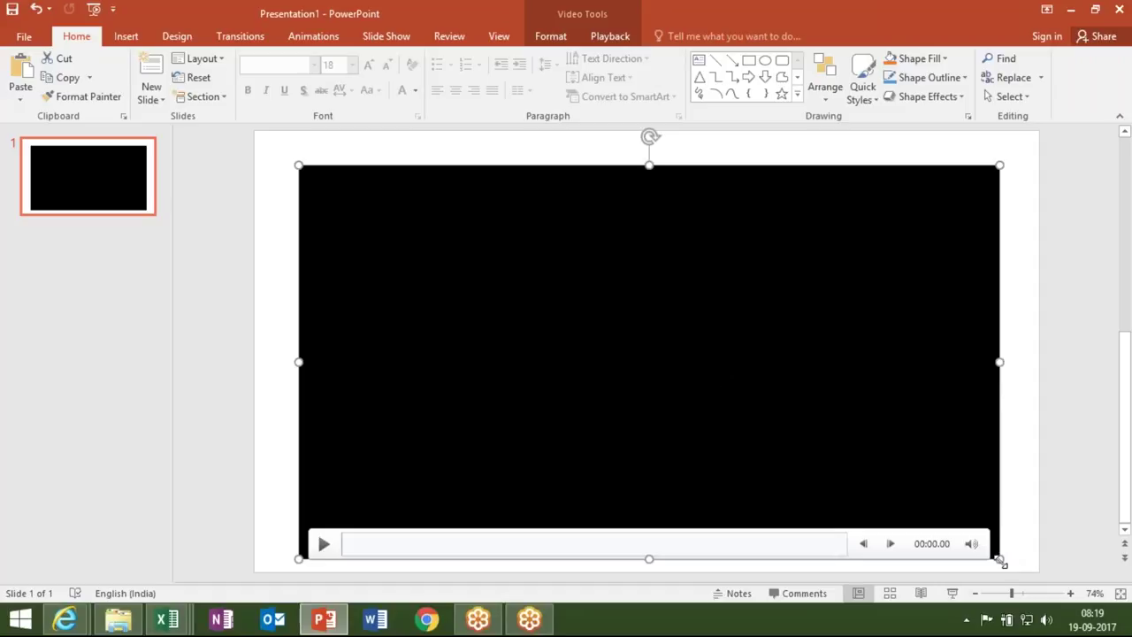
Shrink the Meet Now video from its corners, then delete it from the slide
drag(1000, 560, 885, 495)
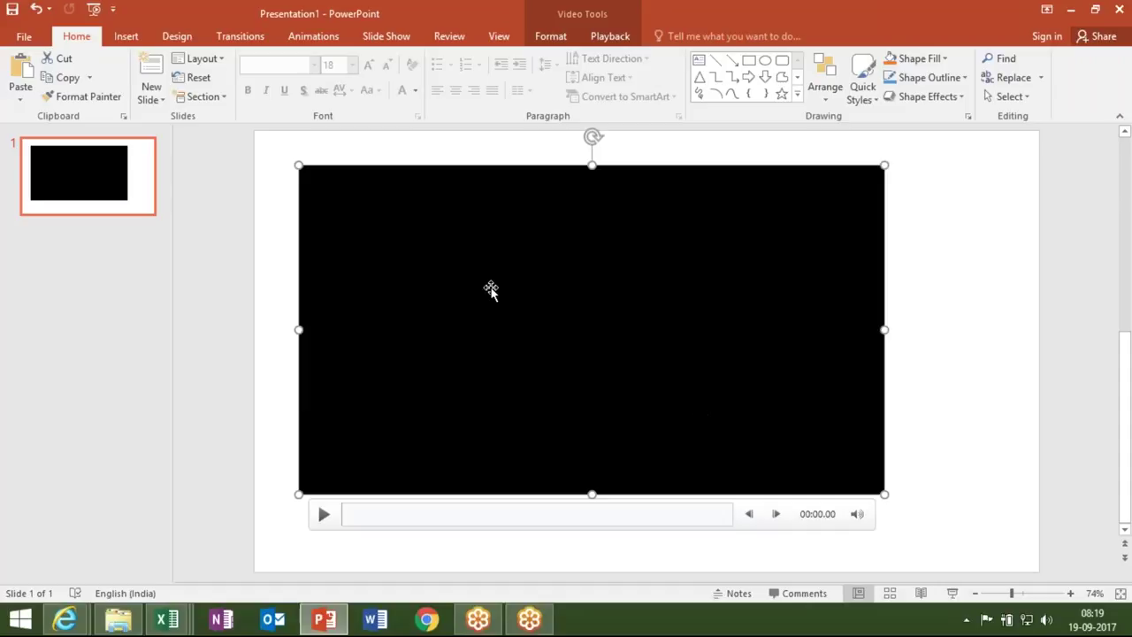
drag(298, 166, 364, 202)
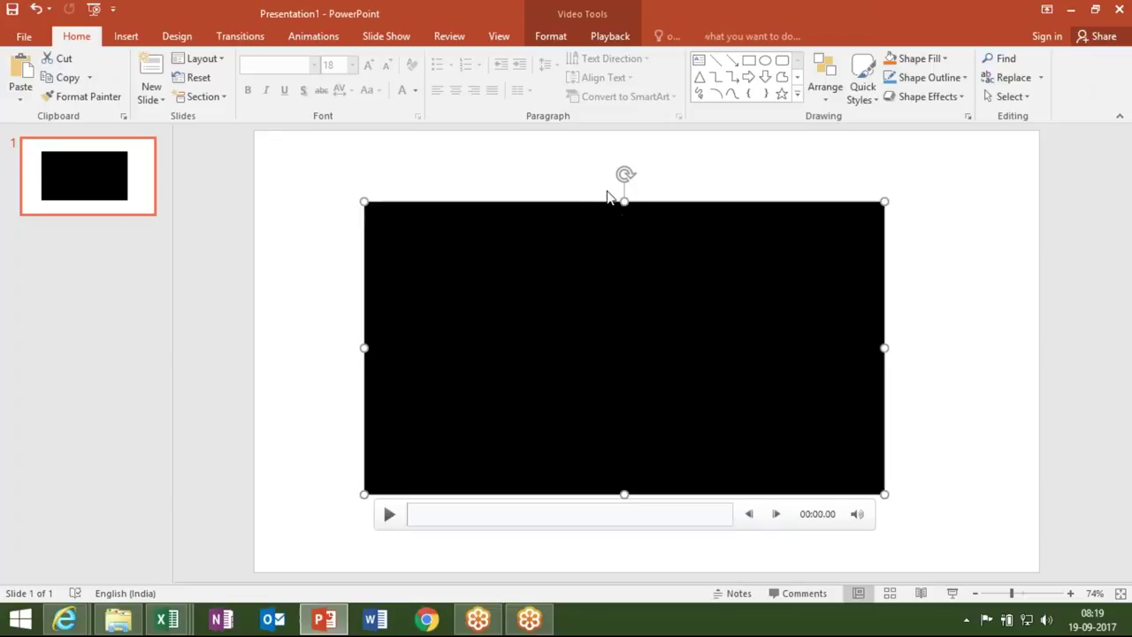
key(Delete)
Insert the 2017-09-14 19.12 Meet Now video again via Video on My PC
click(133, 33)
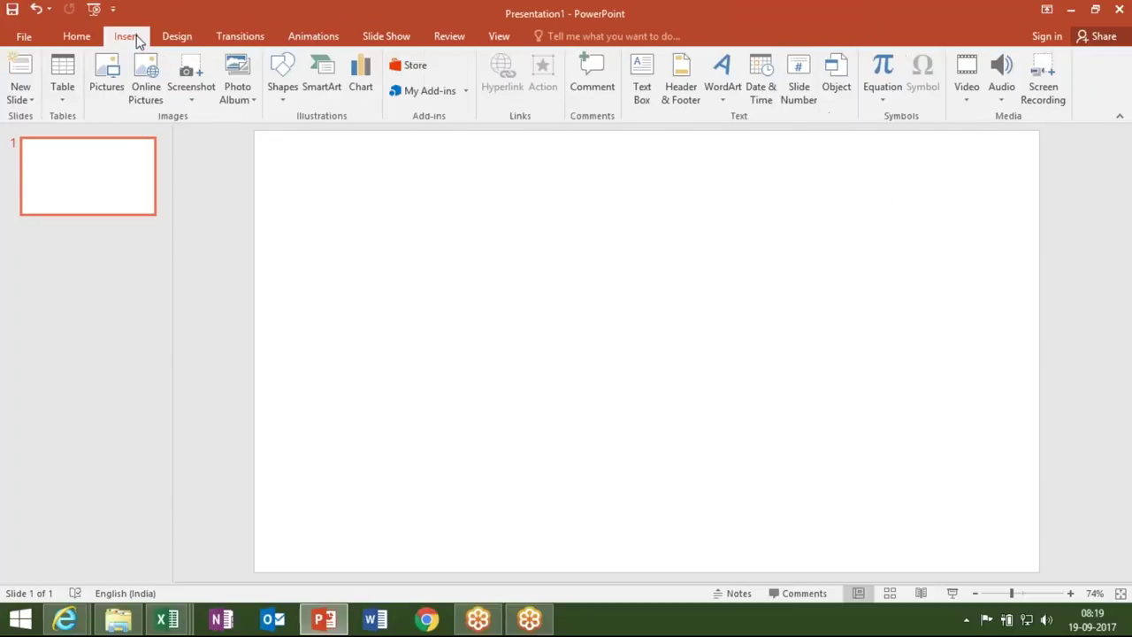
click(972, 99)
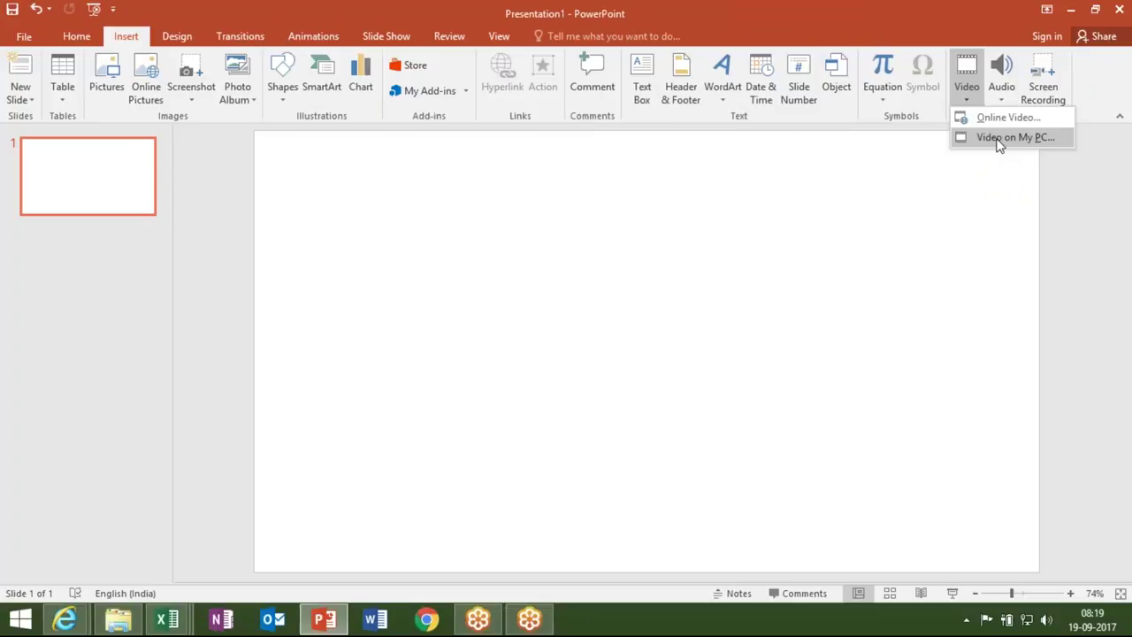
click(999, 142)
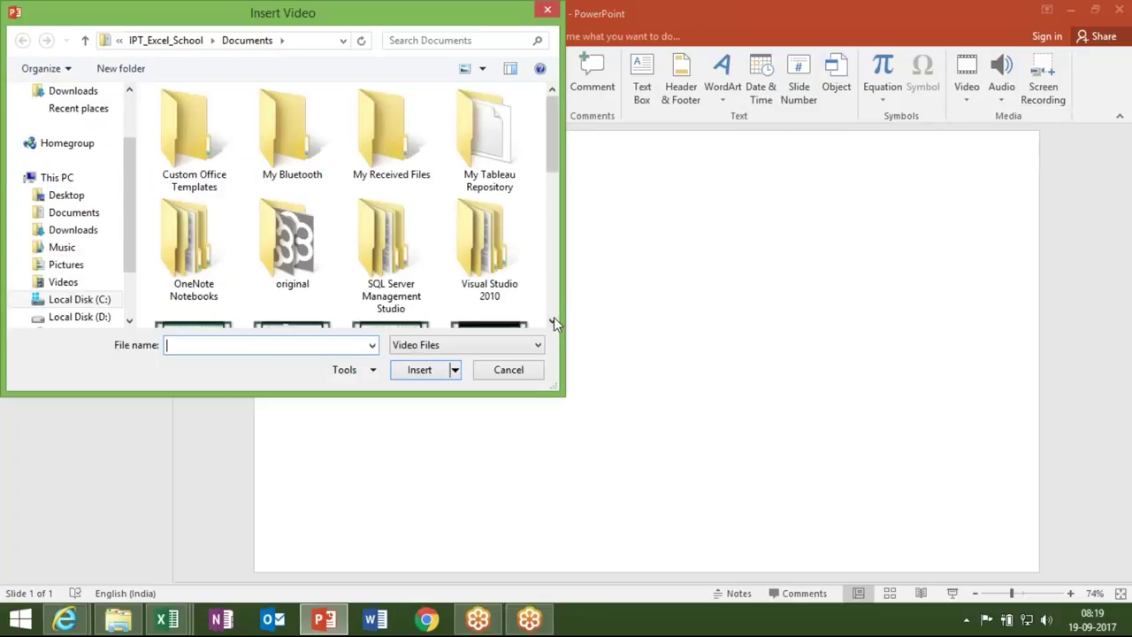
scroll(552, 319, down, 2)
click(236, 202)
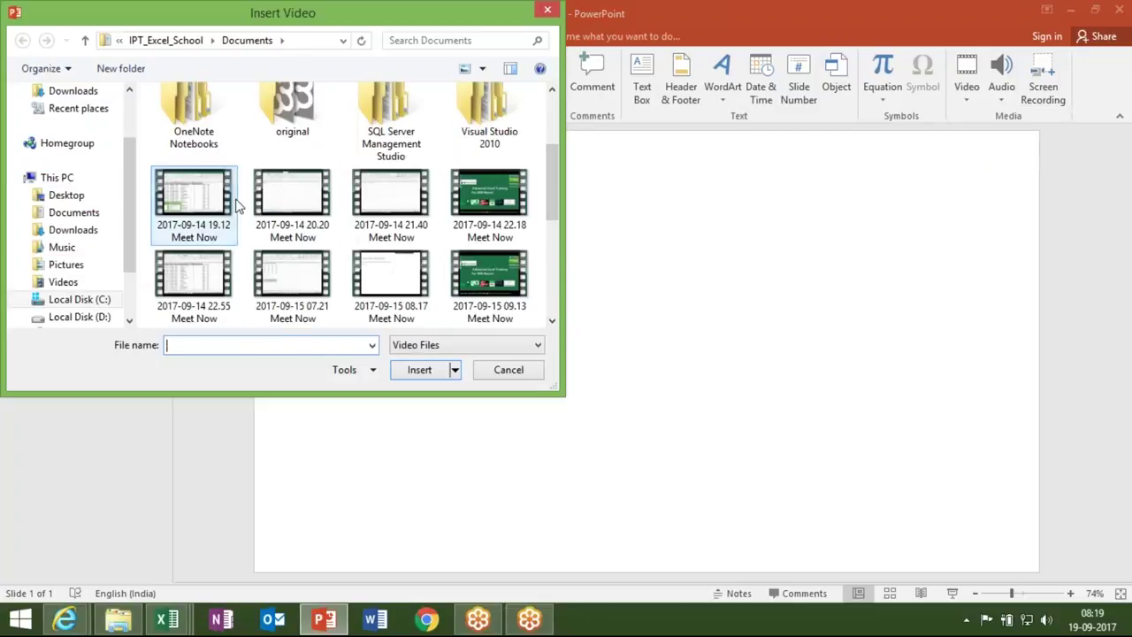
click(411, 371)
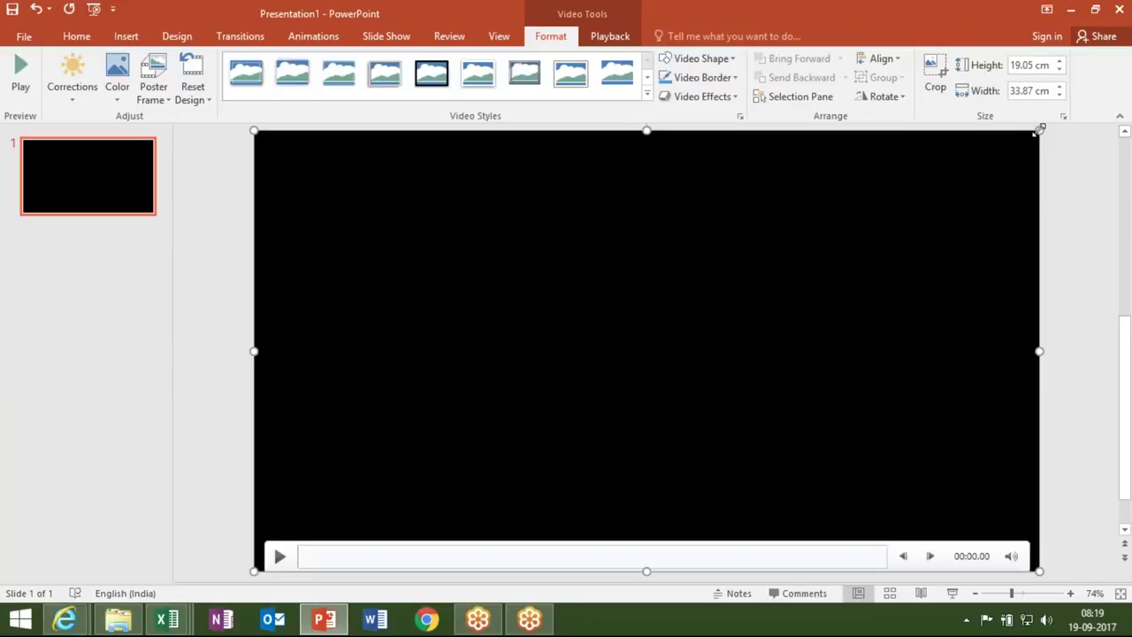
Shrink the video to 14.31 × 25.44 cm and move it to the slide centre
drag(1041, 132, 976, 169)
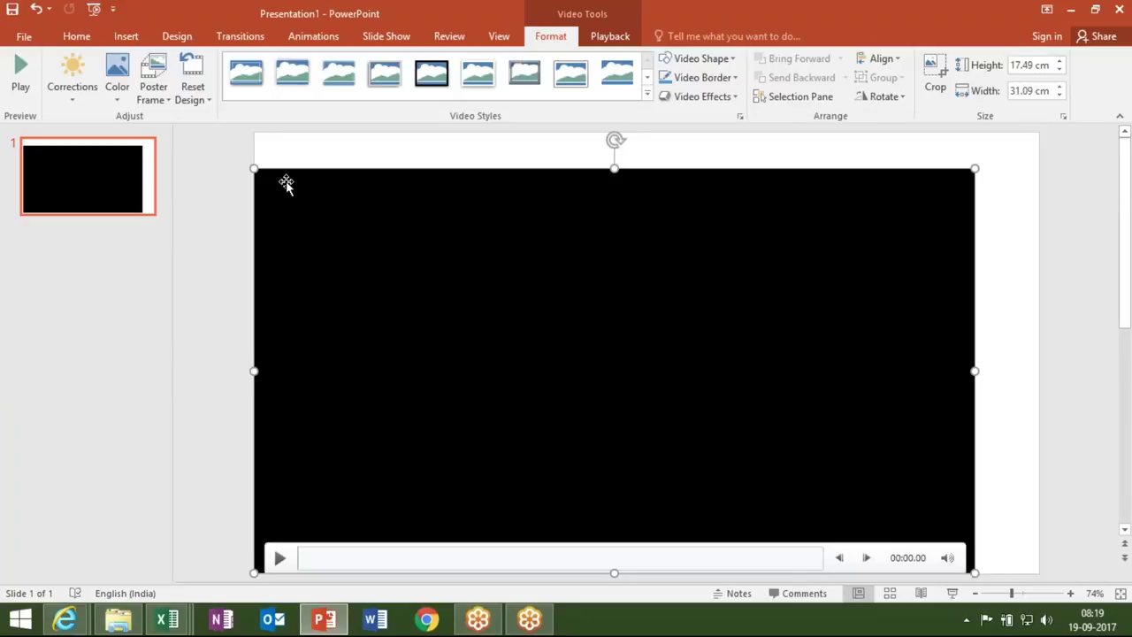
mouse_move(256, 169)
mouse_down()
mouse_move(351, 166)
mouse_move(384, 240)
mouse_up()
drag(570, 327, 537, 273)
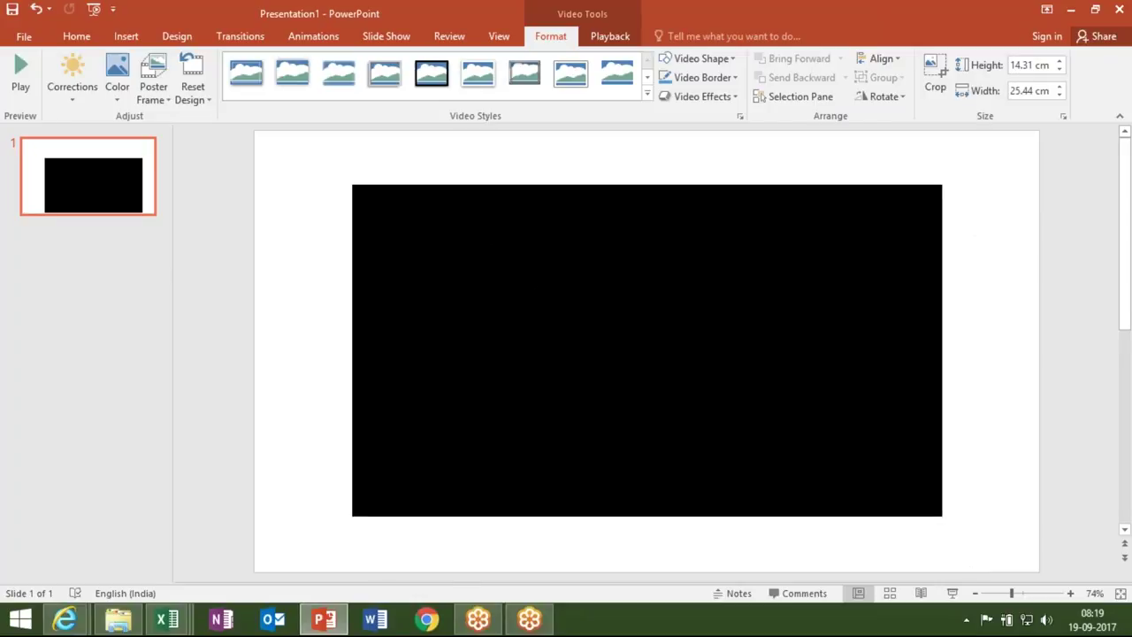
Preview the slide show from the beginning, then exit it
click(93, 9)
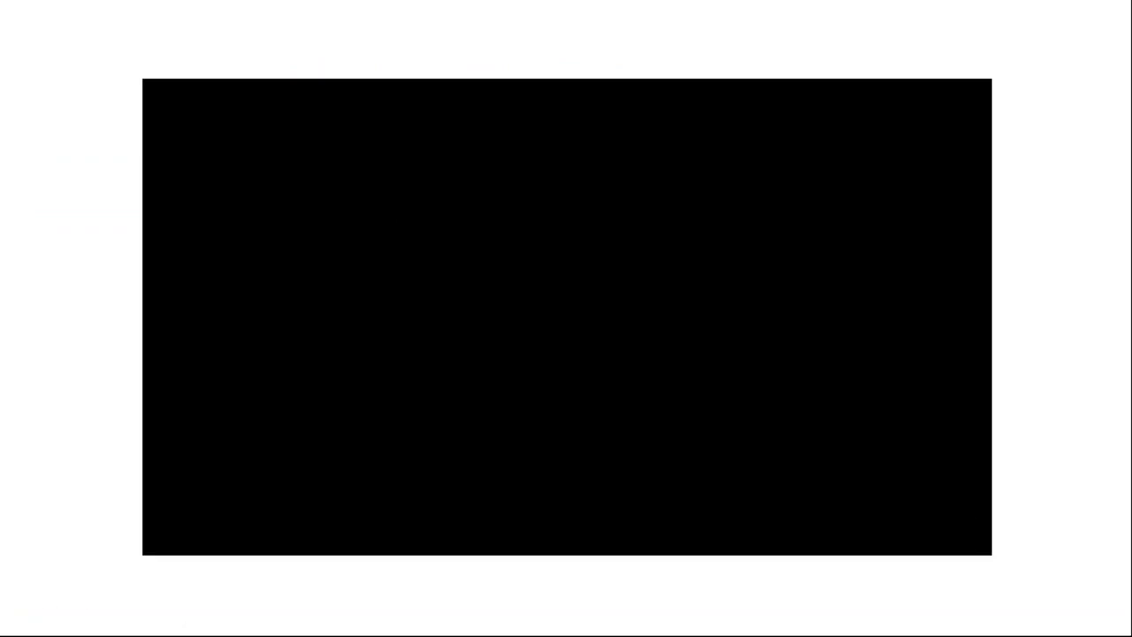
mouse_move(345, 253)
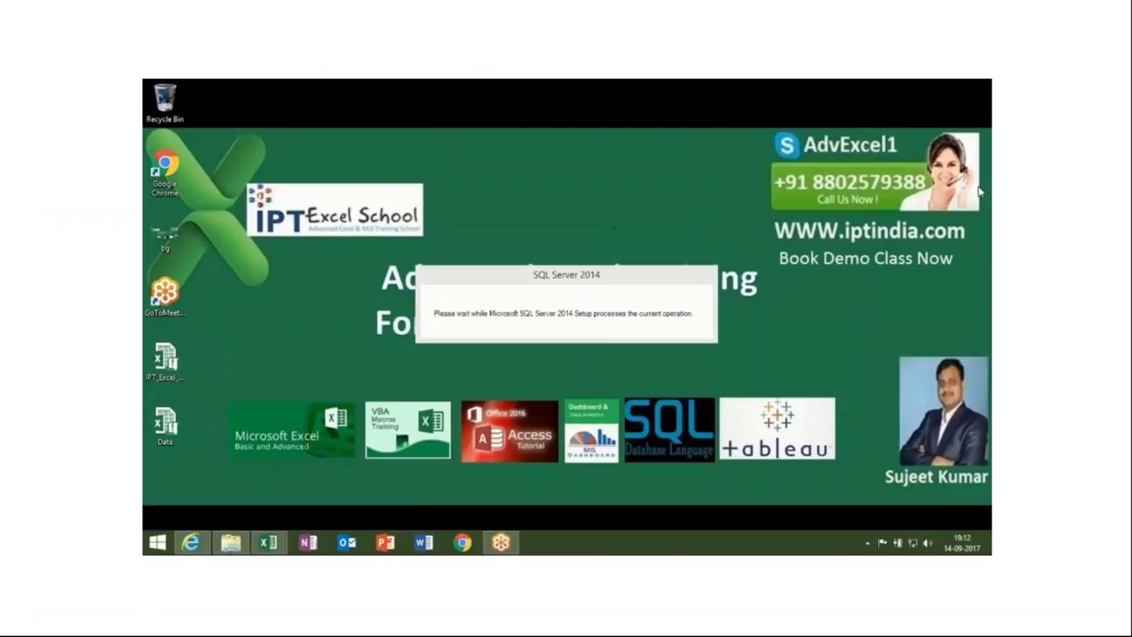
key(Escape)
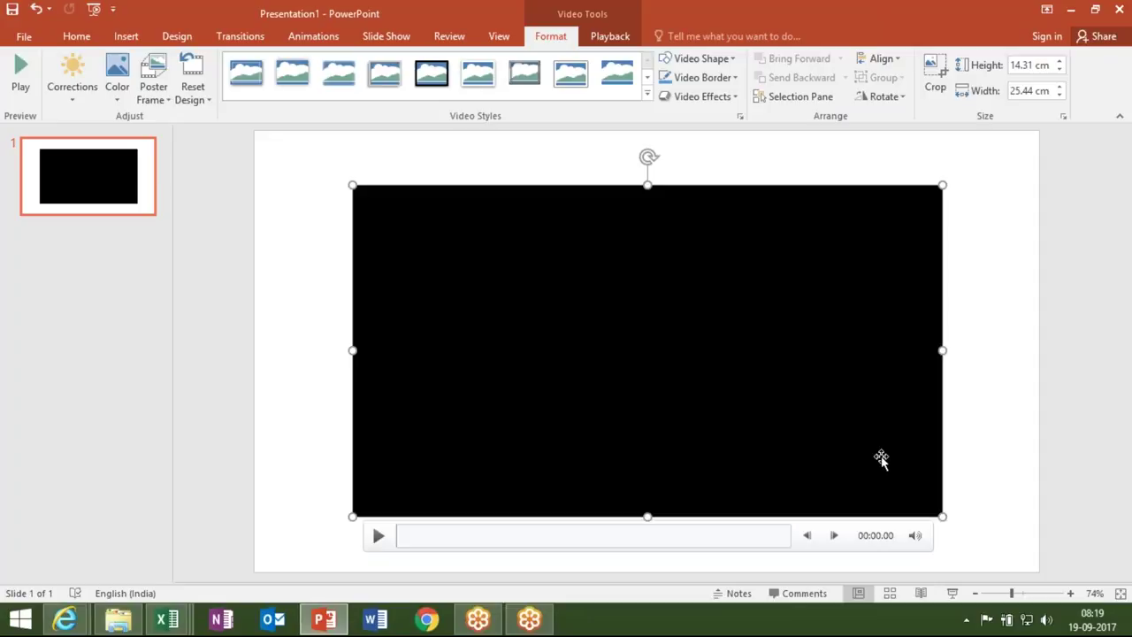
Play the video and set its current SQL Server 2014 dialog frame as the poster frame
click(21, 69)
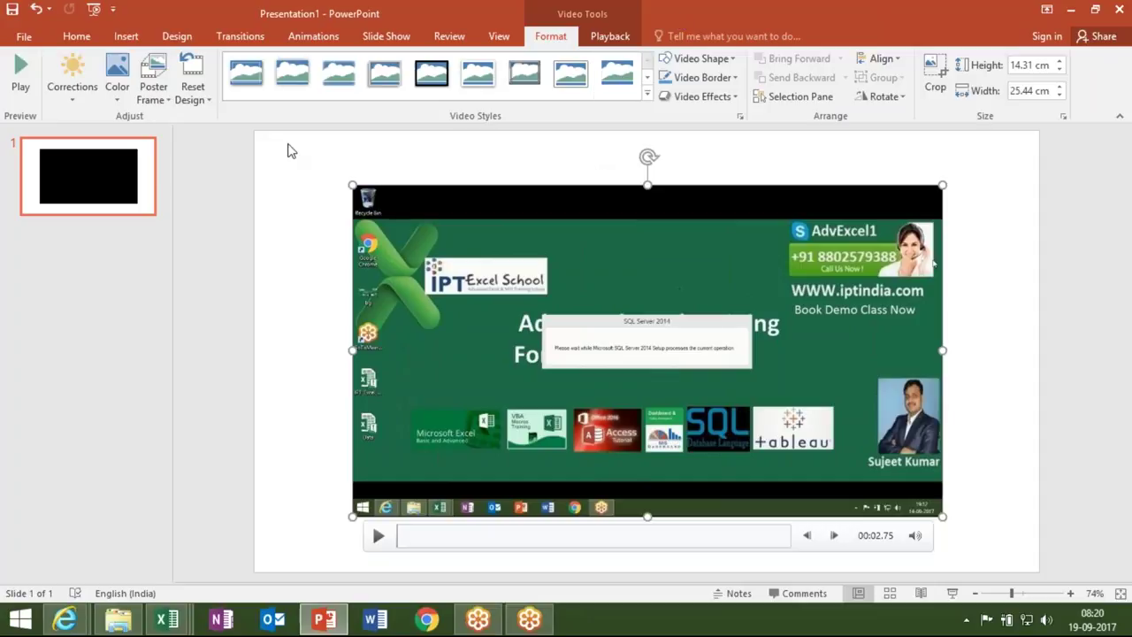
click(170, 103)
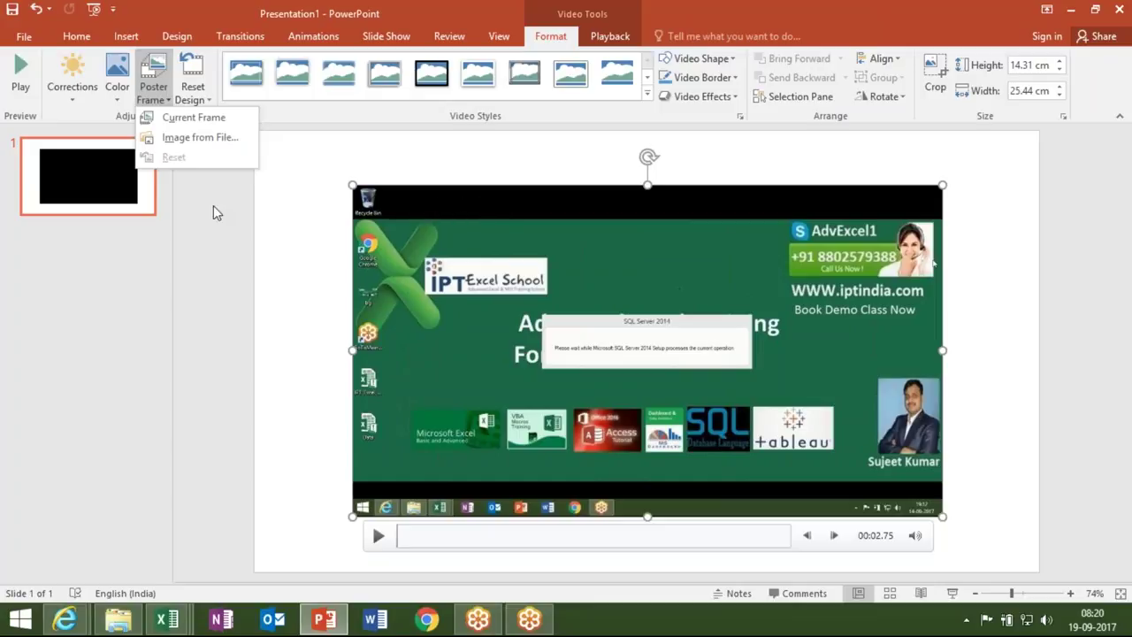
click(212, 117)
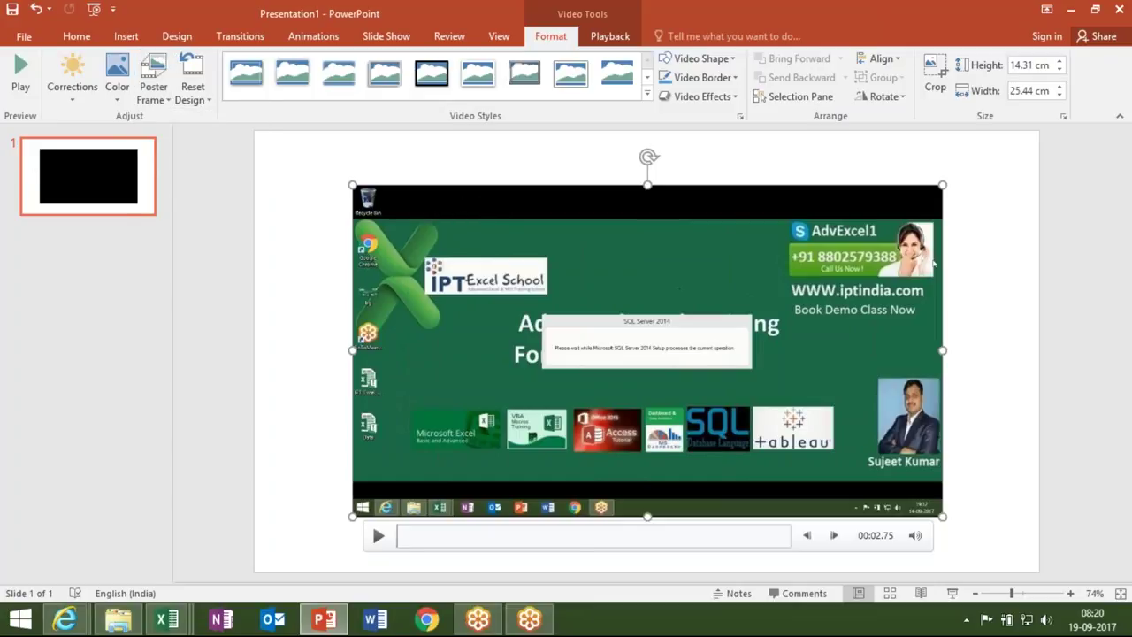
click(254, 221)
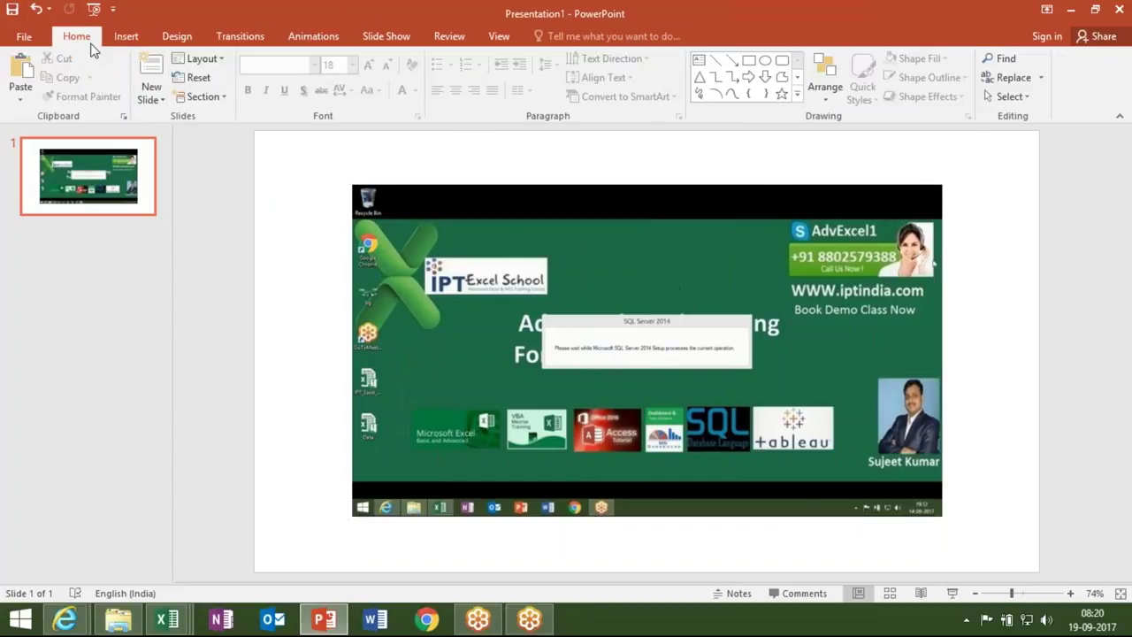
Preview the slide show from the beginning, exit, and reselect the video
click(95, 10)
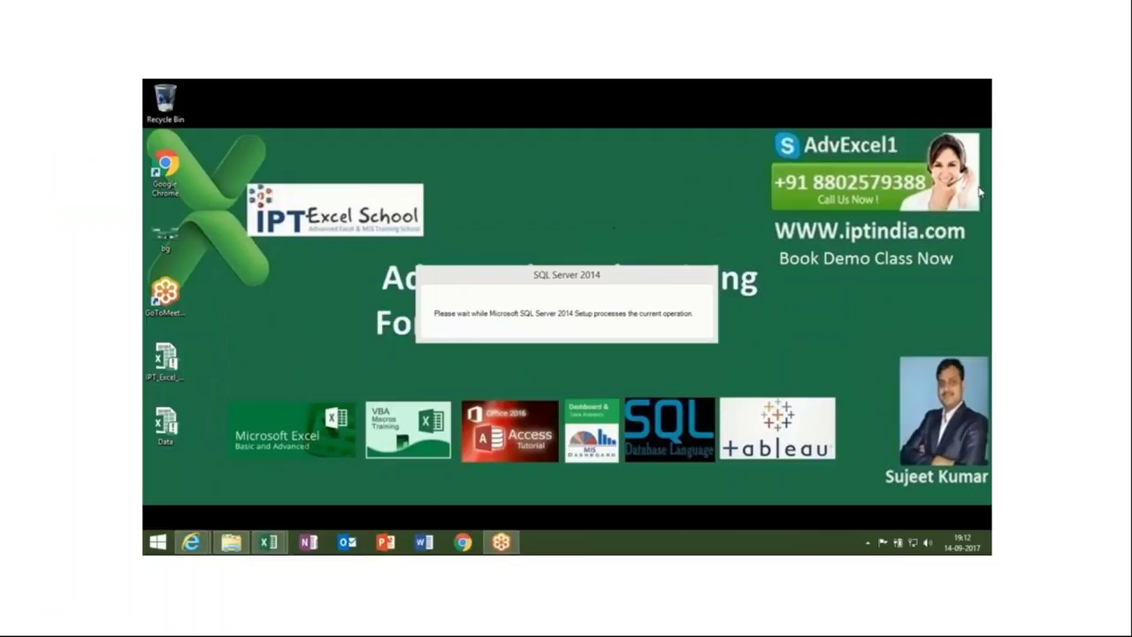
key(Escape)
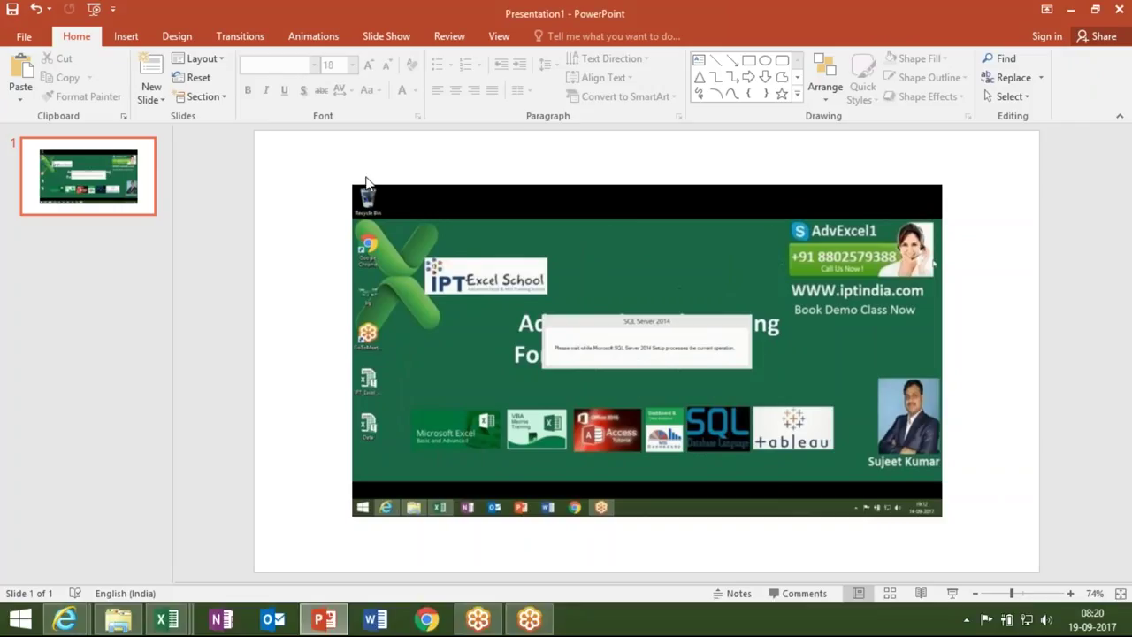
click(500, 221)
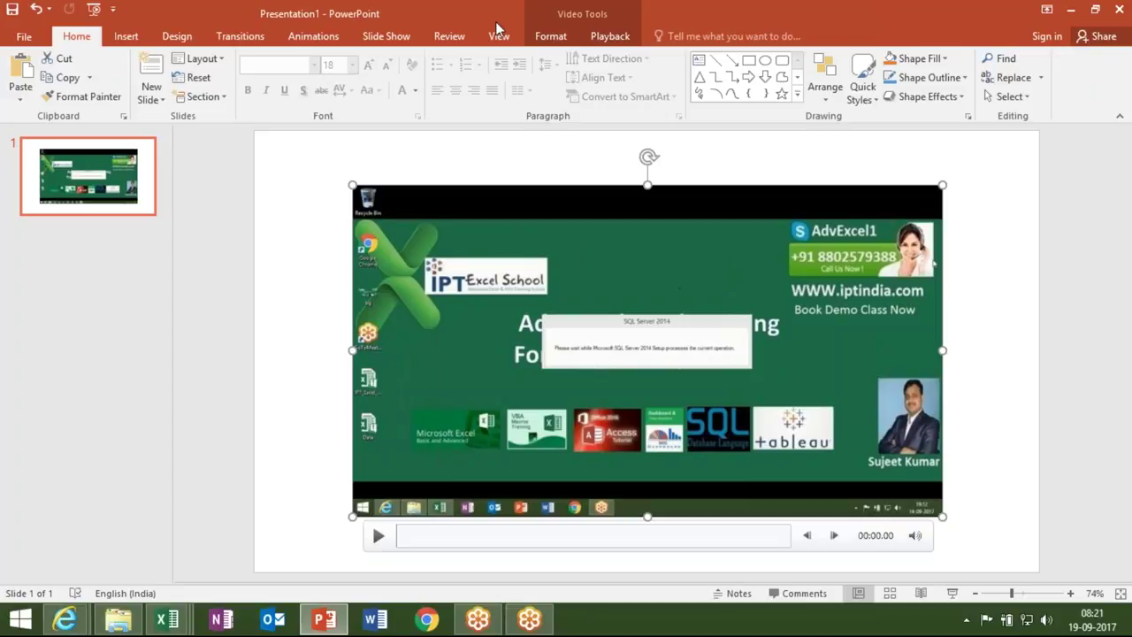
Set the Desktop picture bg as the video's poster frame image
click(541, 35)
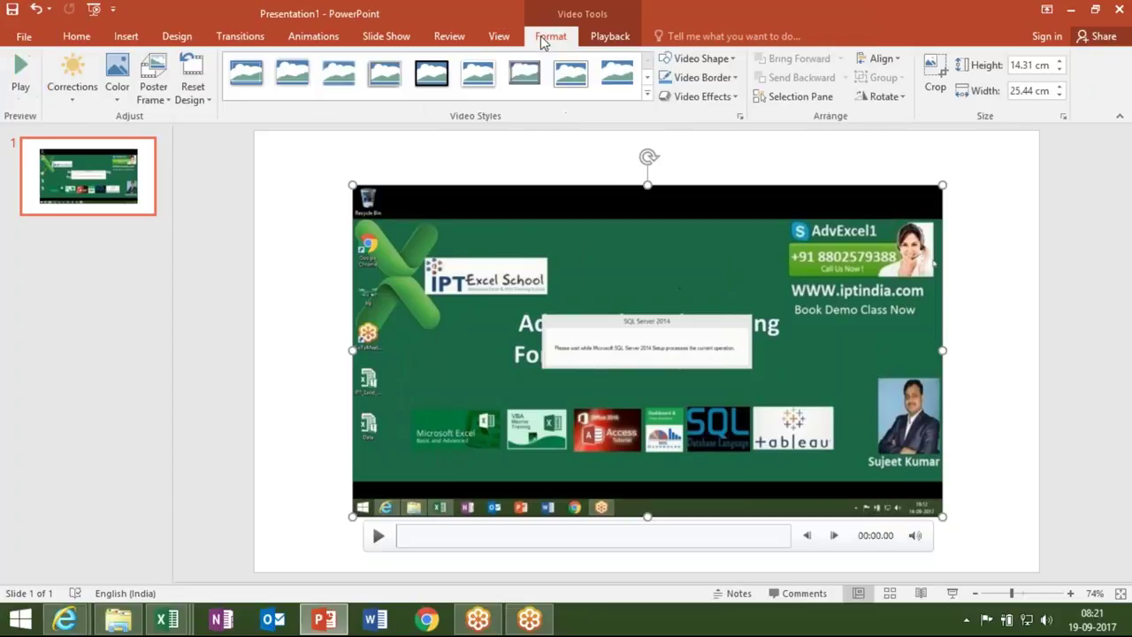
click(162, 99)
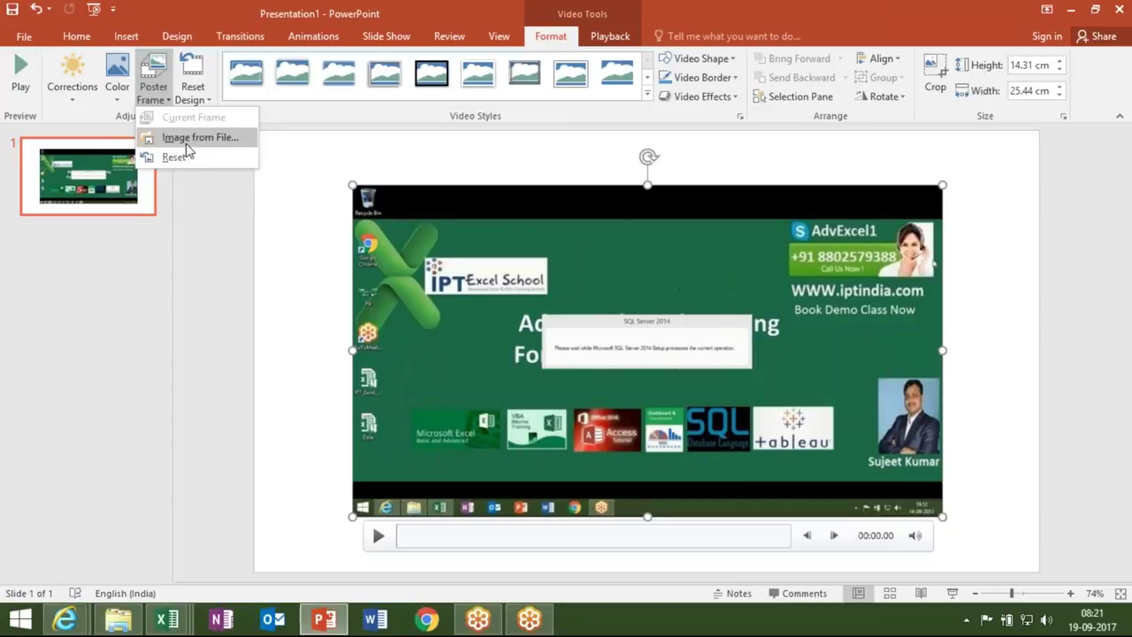
click(186, 139)
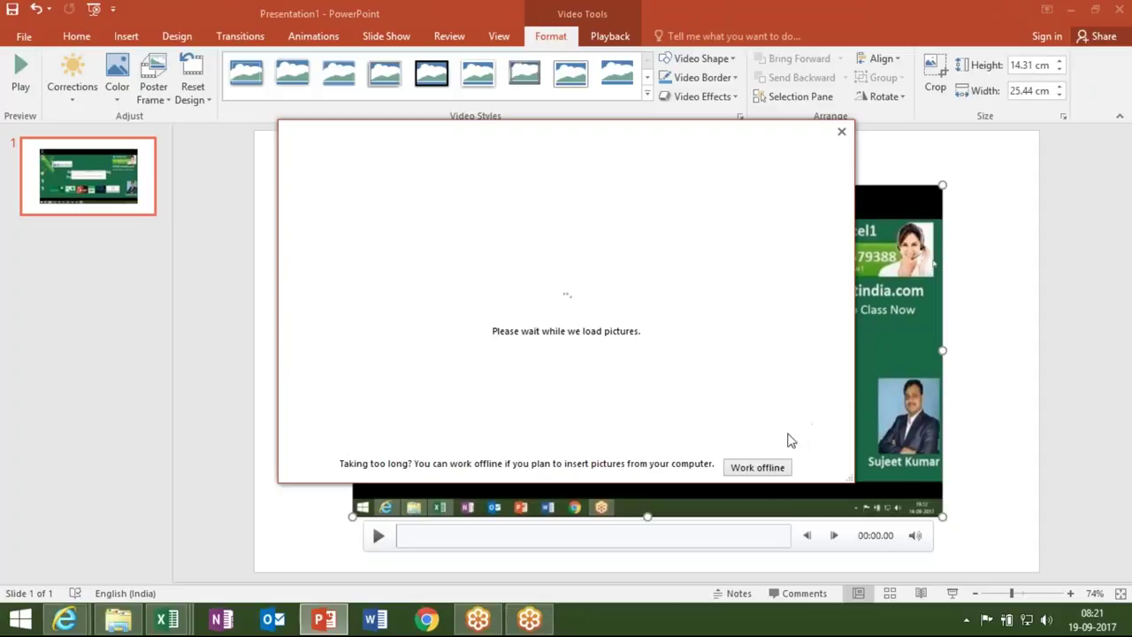
click(758, 467)
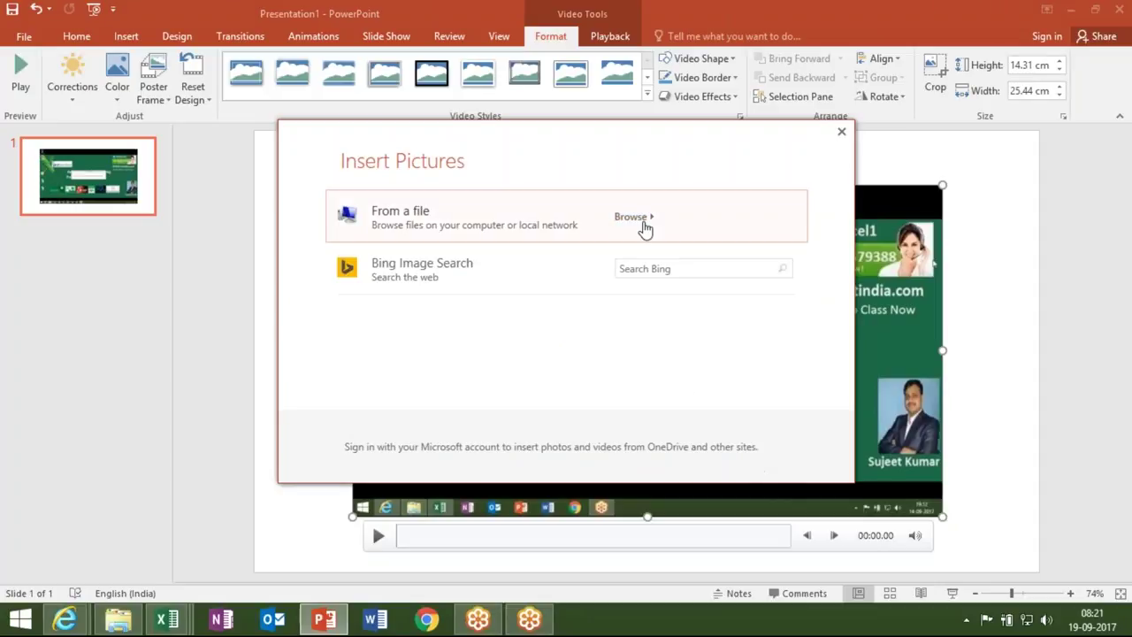
click(645, 225)
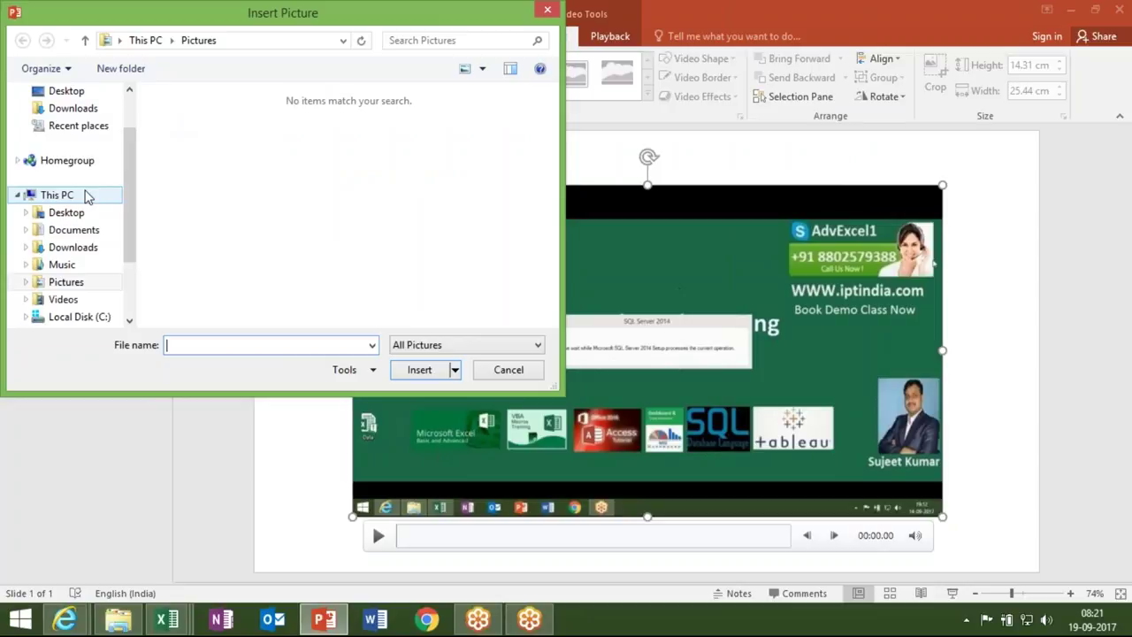
click(75, 213)
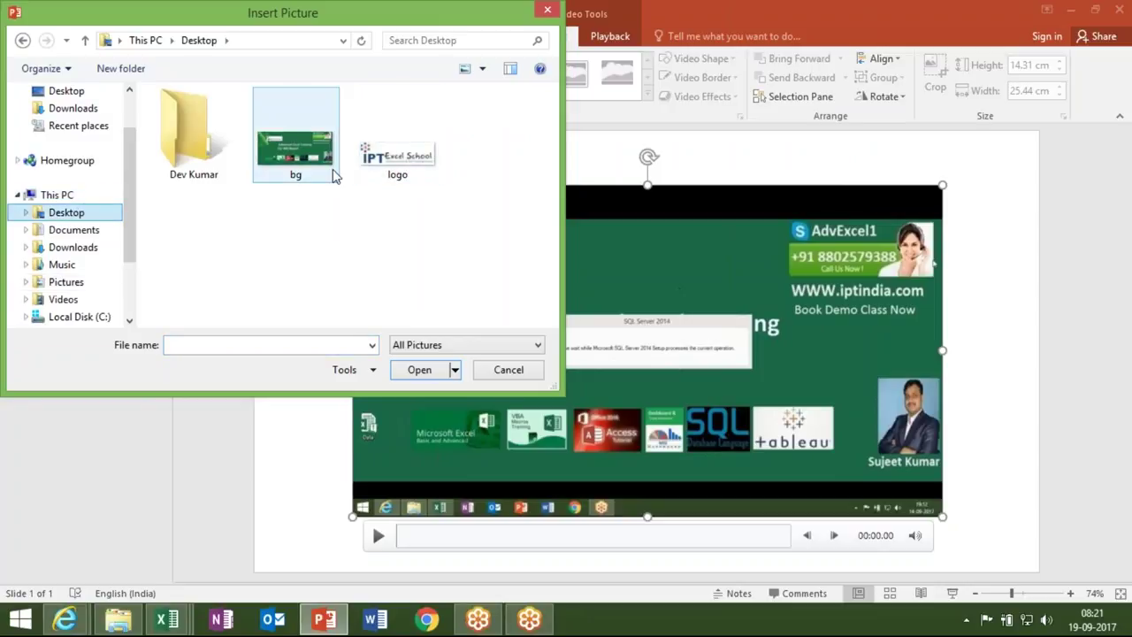
double_click(296, 151)
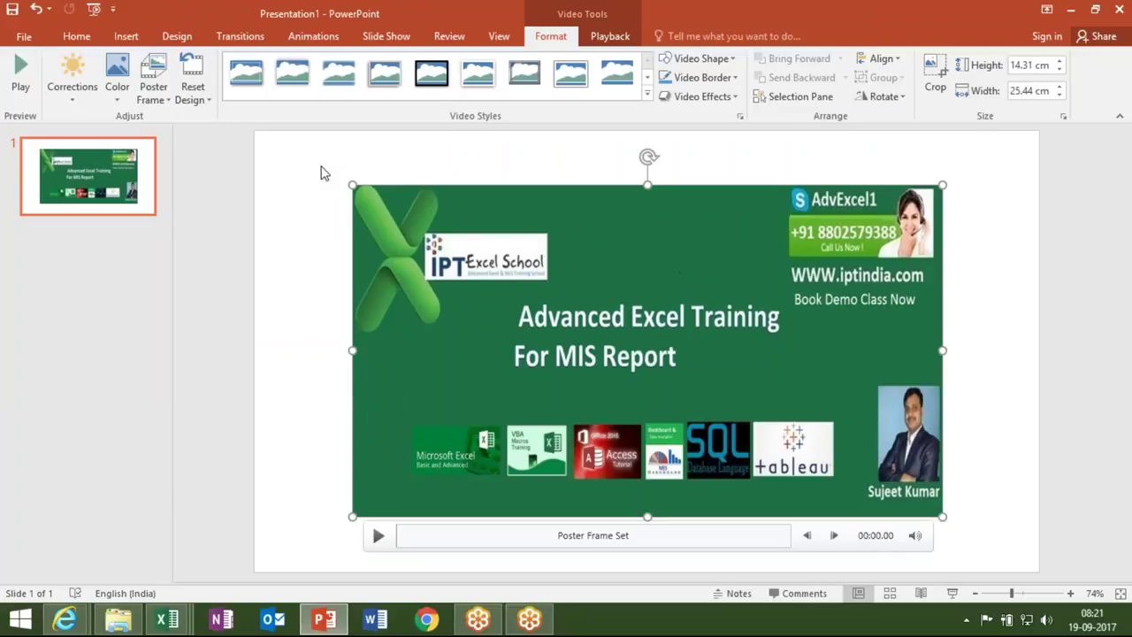
click(324, 269)
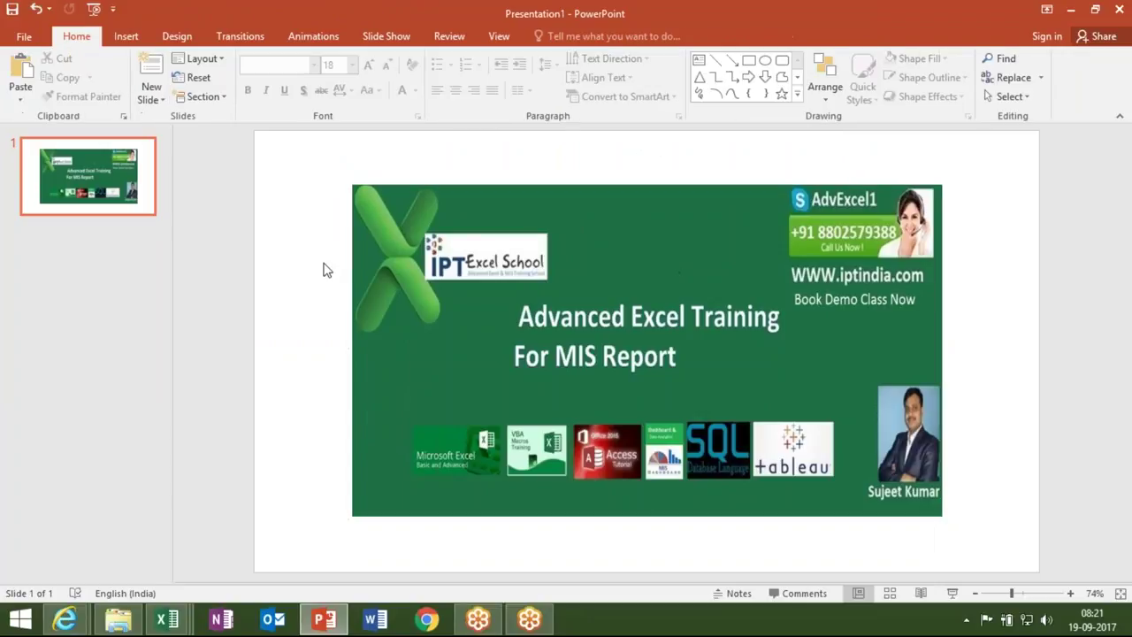
Test the video in the slide show by playing and pausing it, then exit and reselect it
click(94, 11)
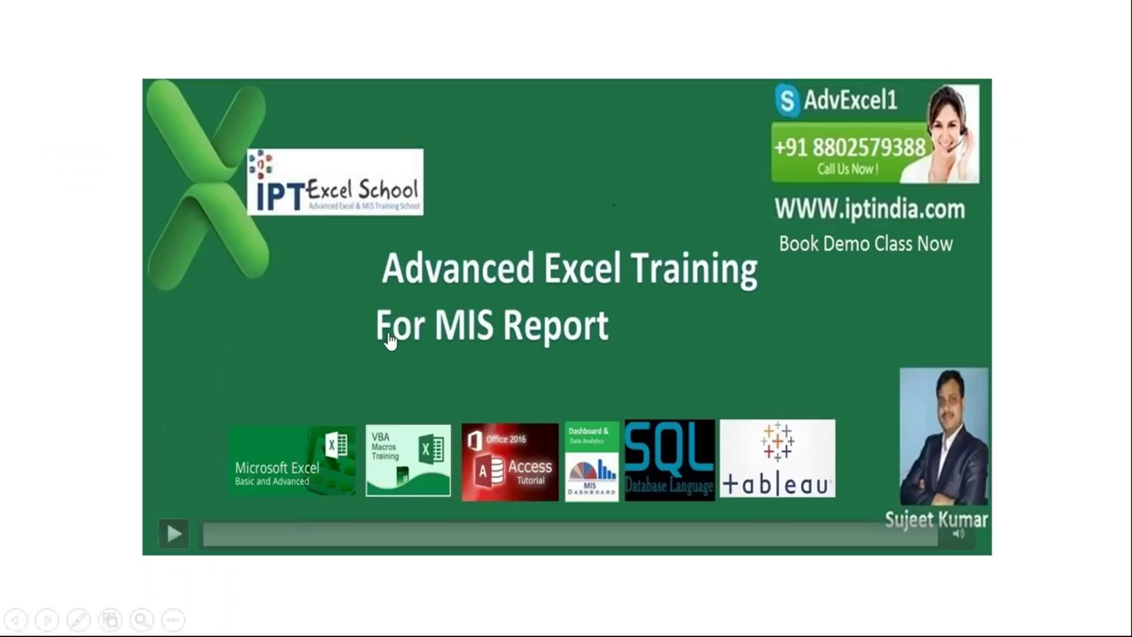
click(389, 339)
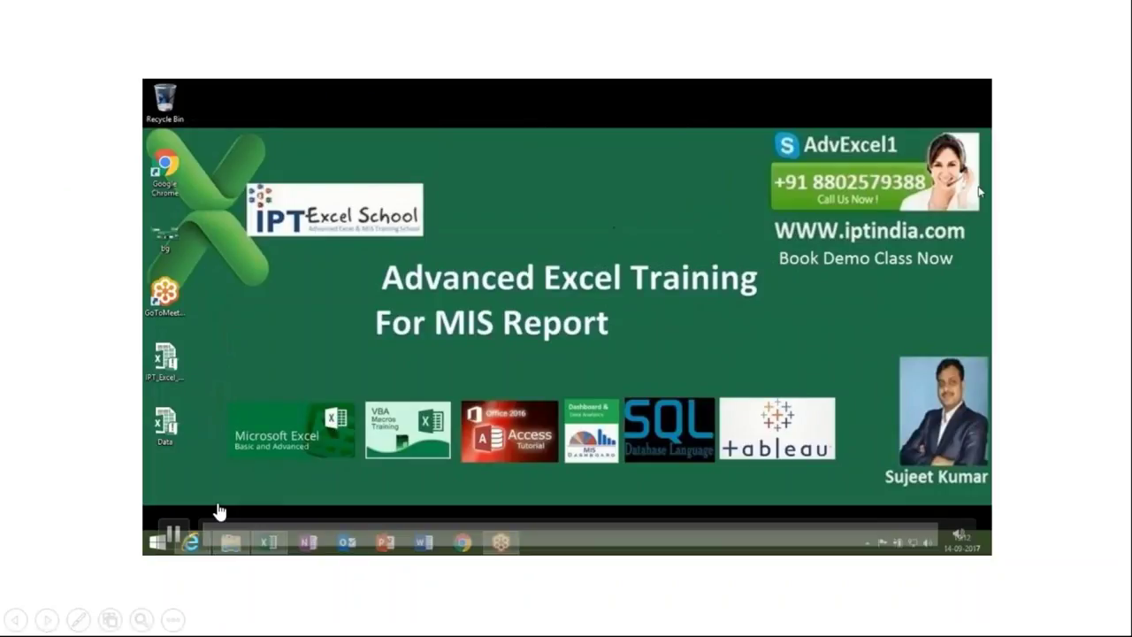
click(236, 475)
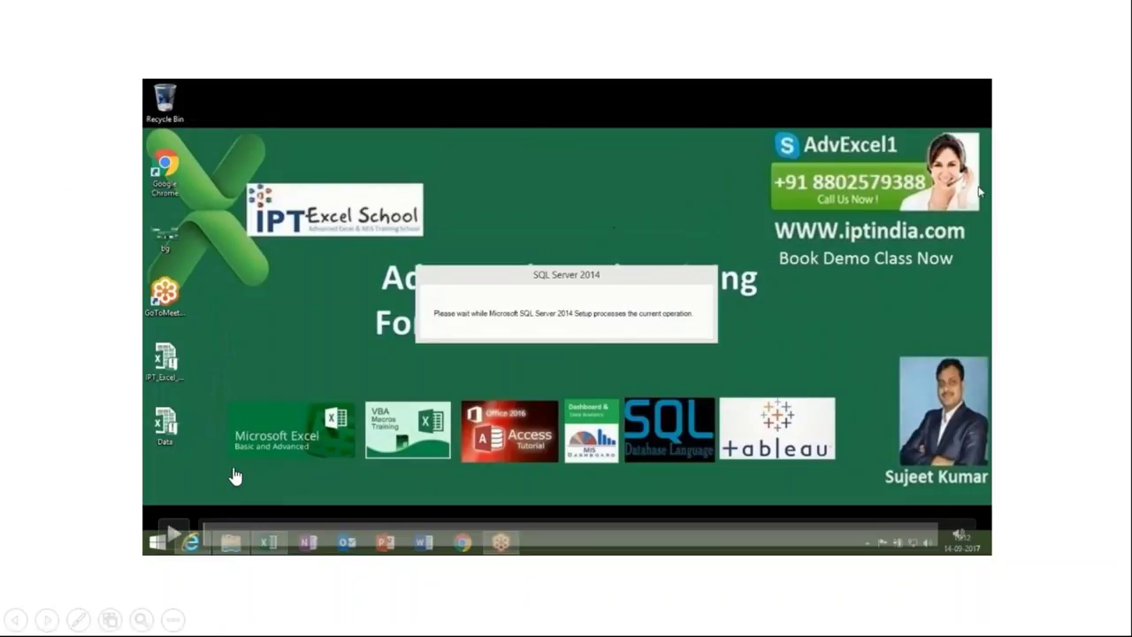
key(Escape)
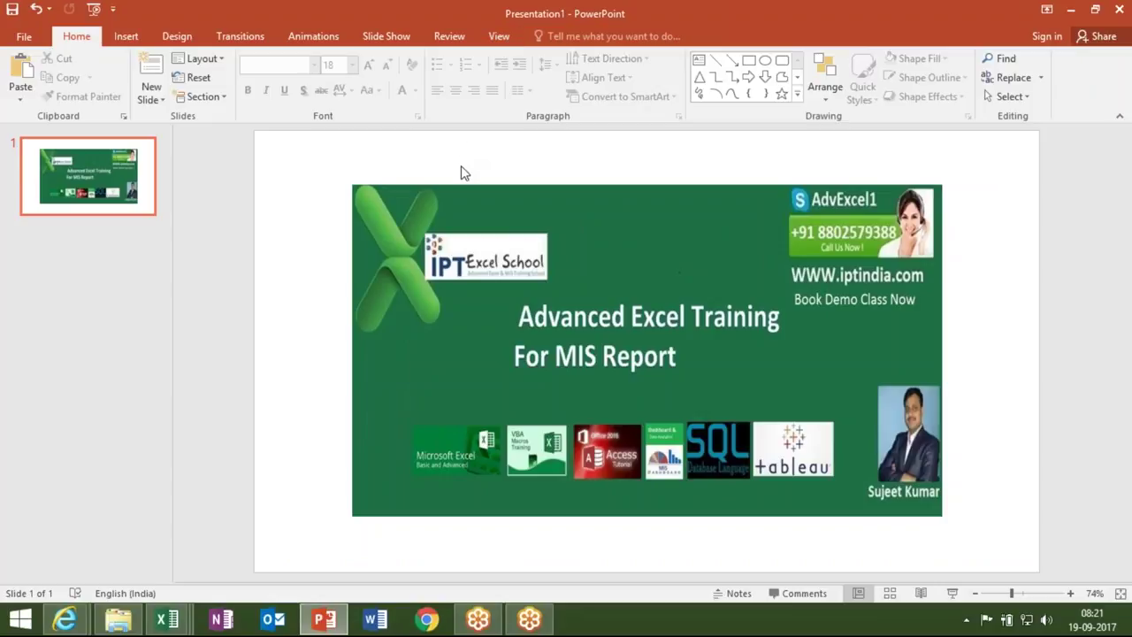
click(464, 190)
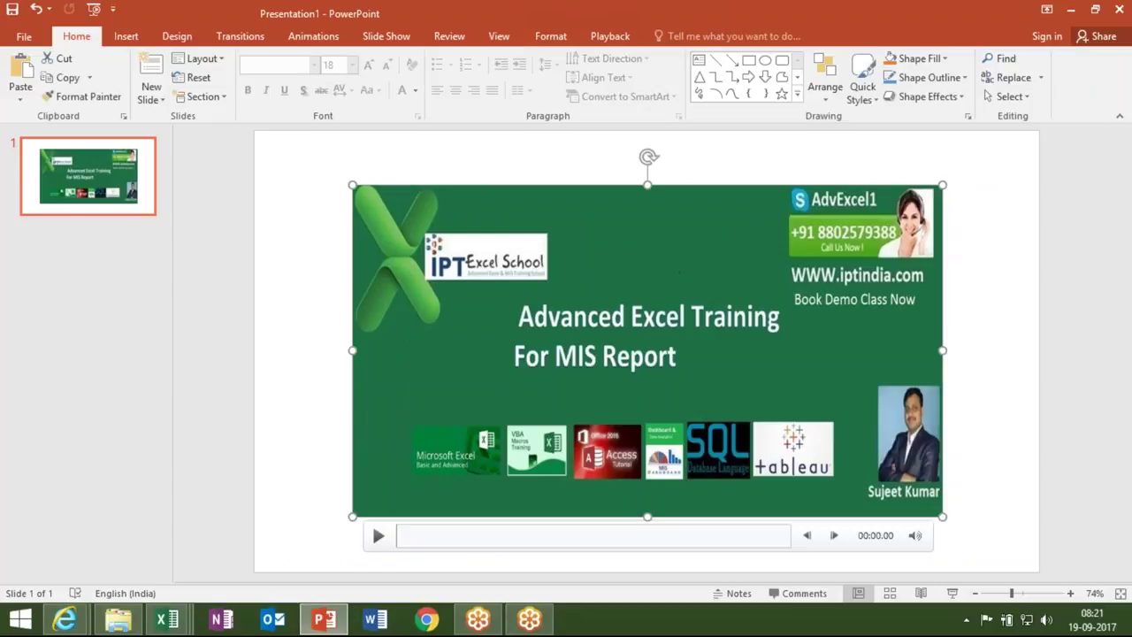
Apply Reset Design & Size, returning the video to 19.29 × 43.37 cm
click(564, 40)
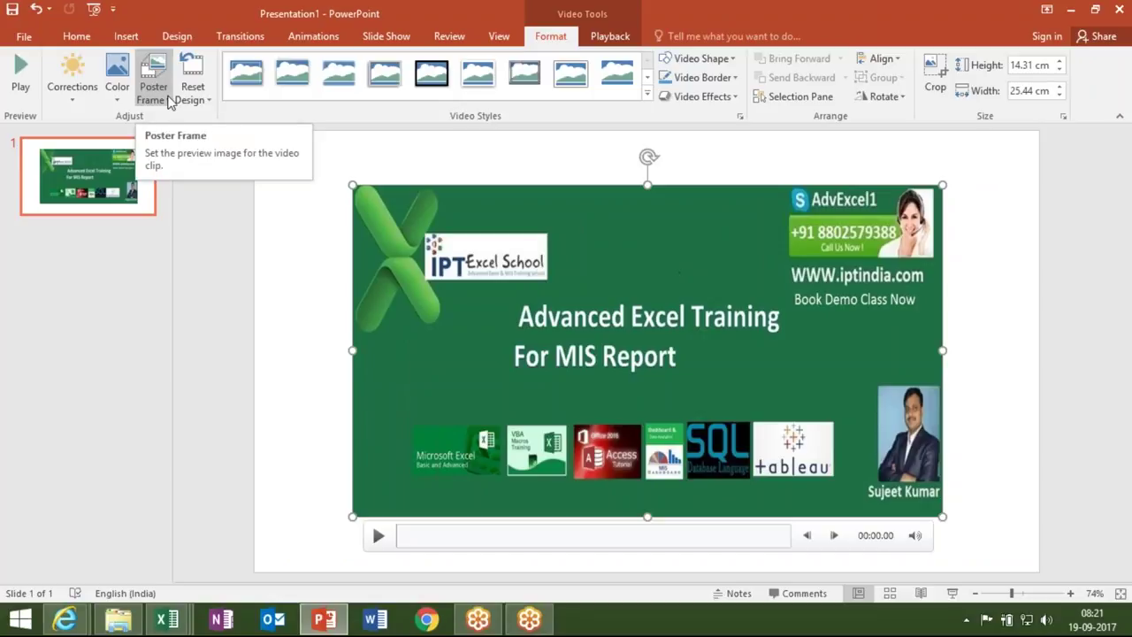
click(201, 105)
click(202, 107)
click(202, 105)
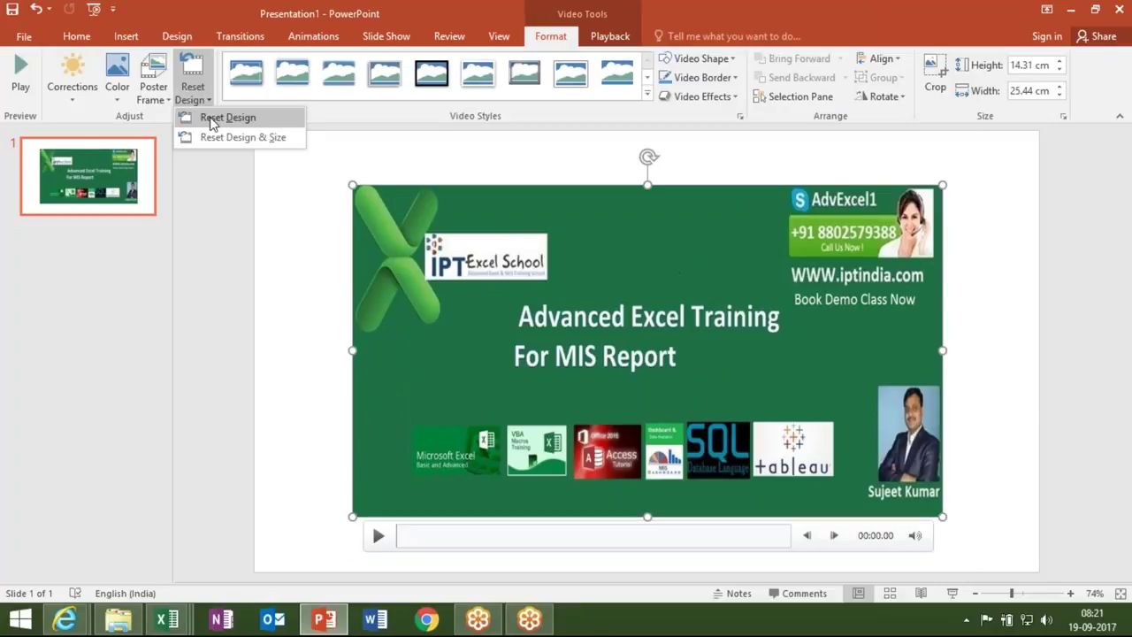
click(209, 117)
click(198, 100)
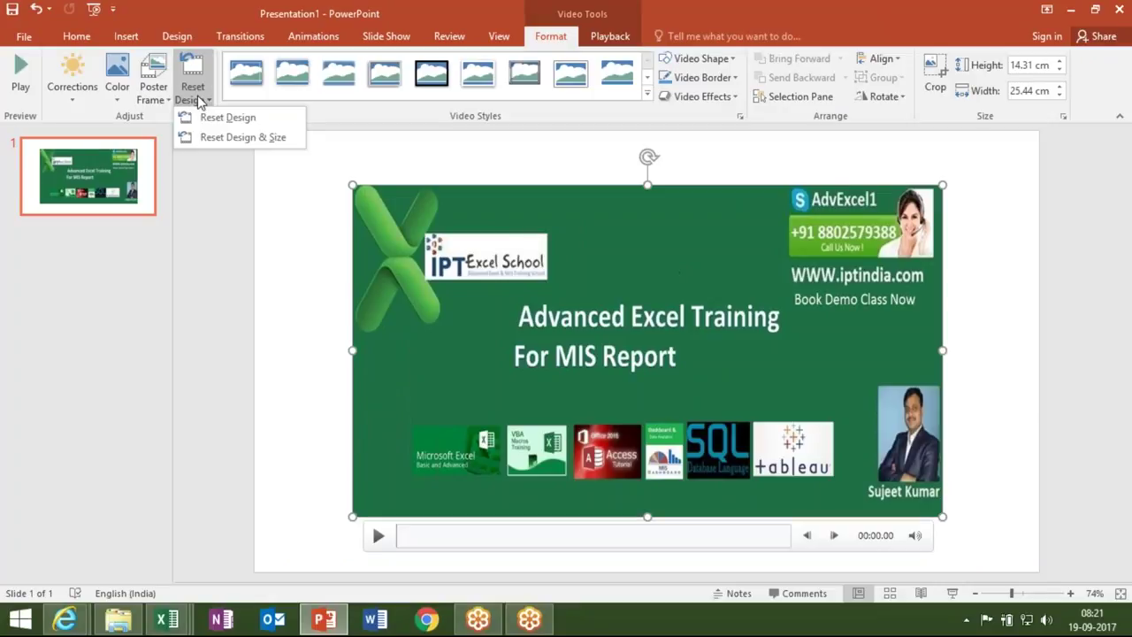
click(217, 139)
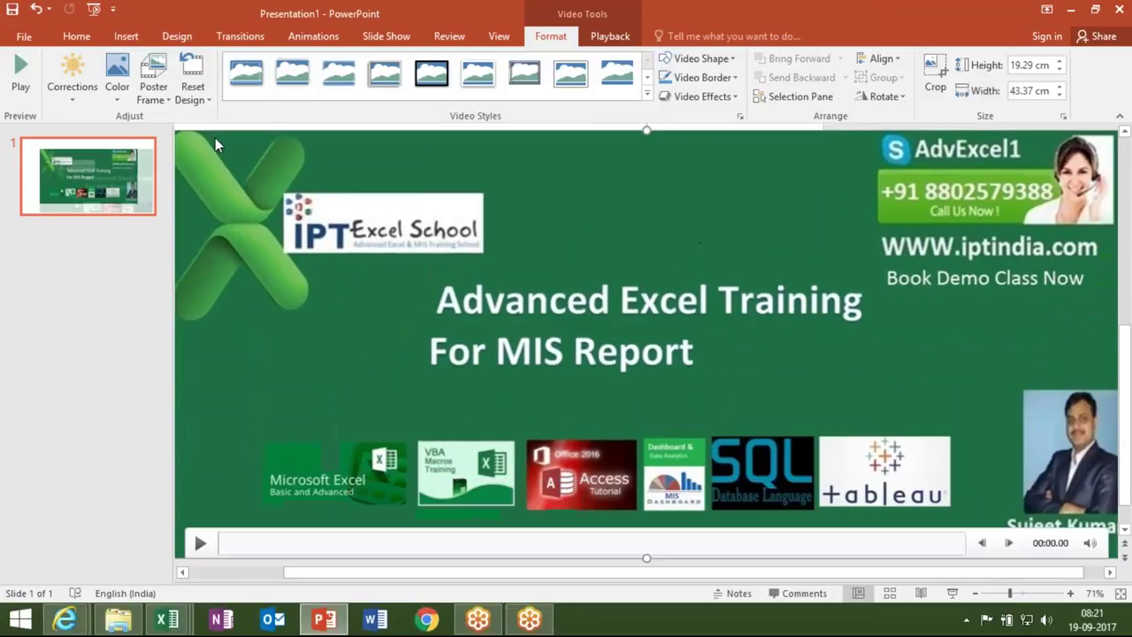
click(198, 92)
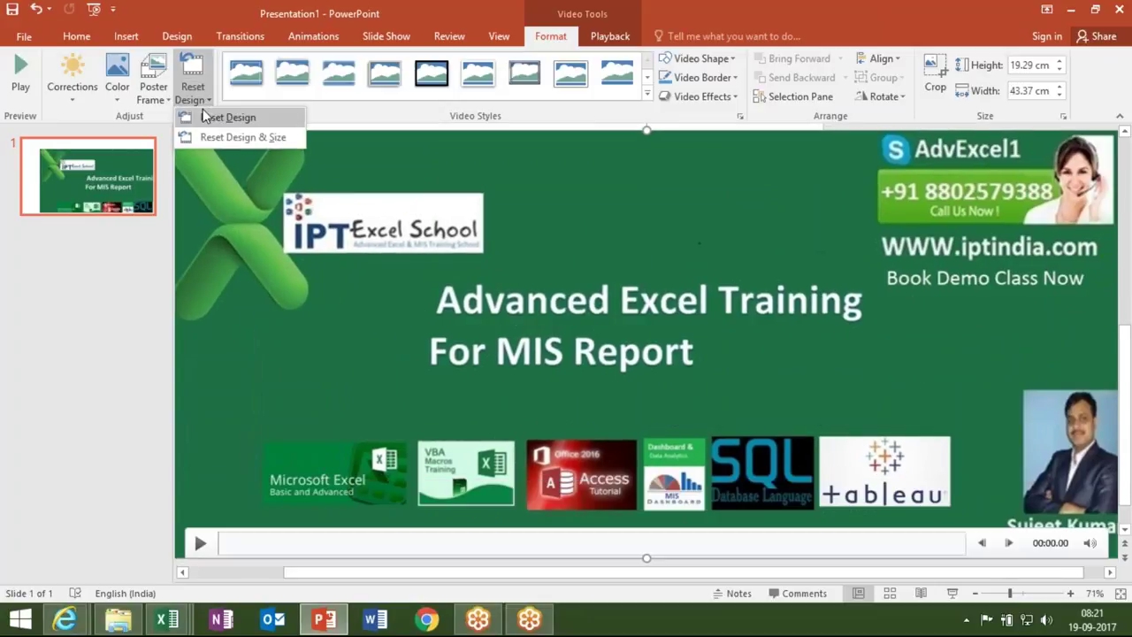
click(201, 116)
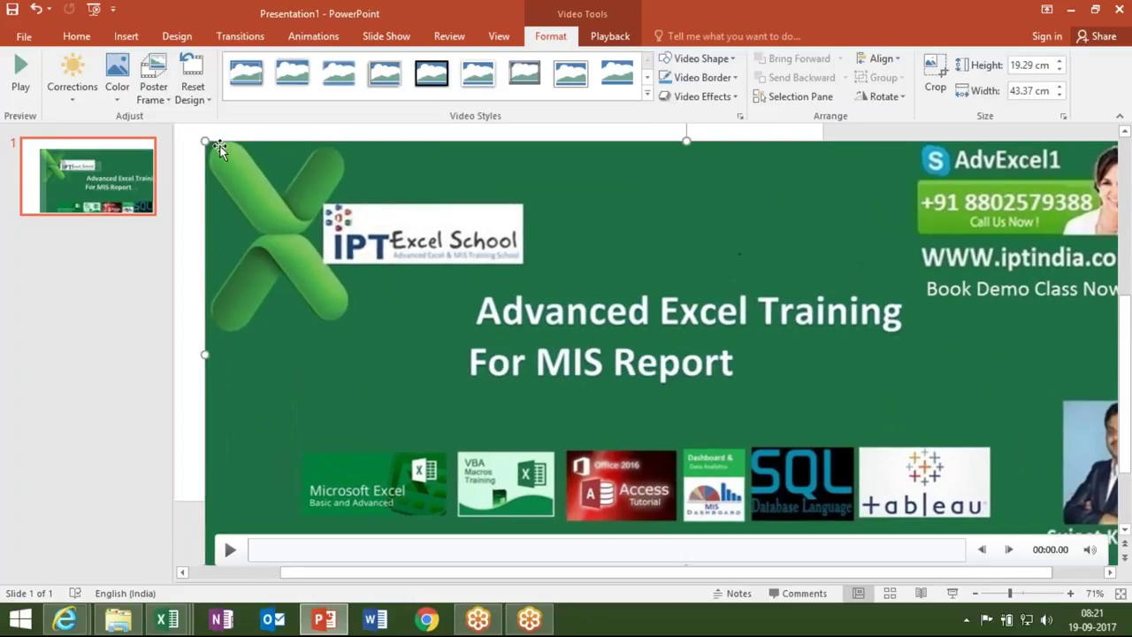
Scale the video down to 13.26 × 29.8 cm on the slide, then delete it
drag(200, 139, 383, 221)
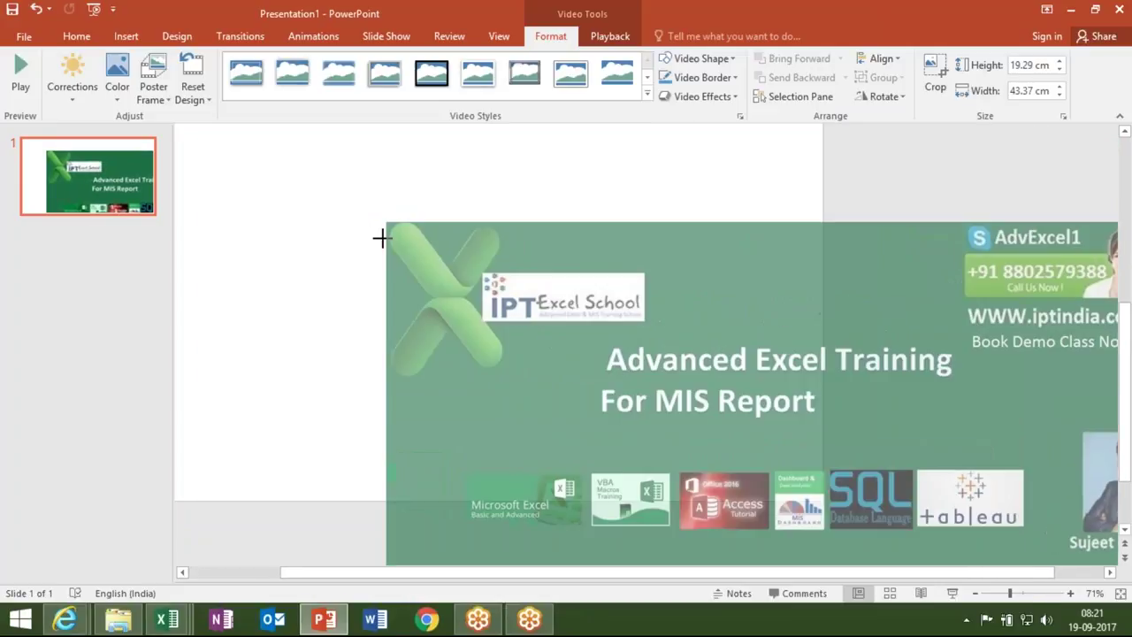
mouse_move(595, 298)
mouse_down()
mouse_move(432, 254)
mouse_move(528, 254)
mouse_up()
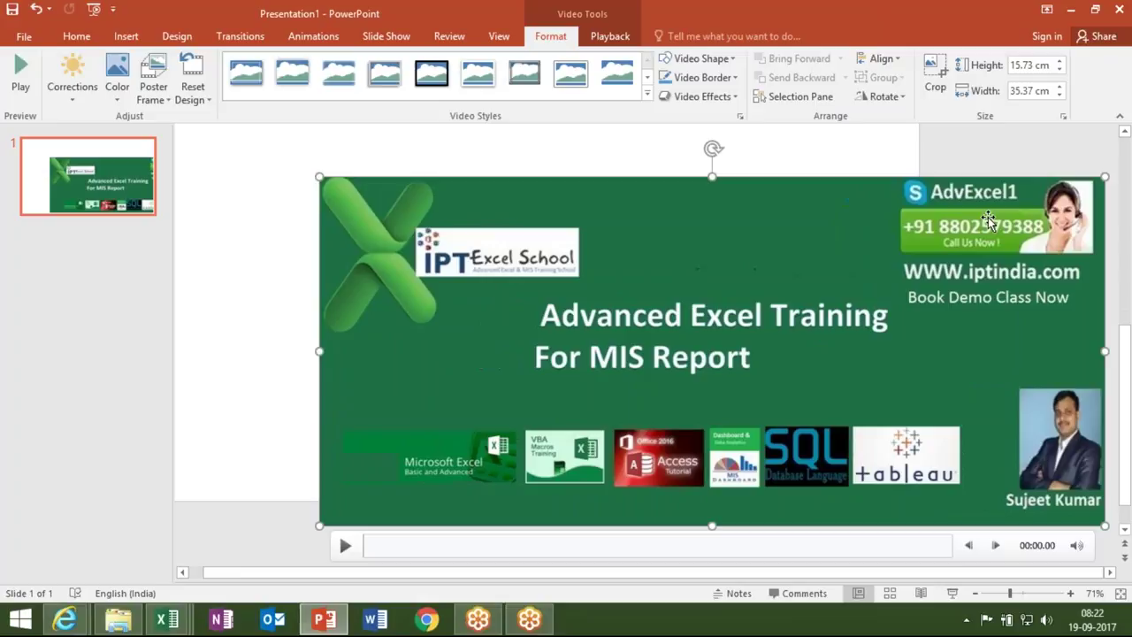
drag(1108, 176, 1073, 198)
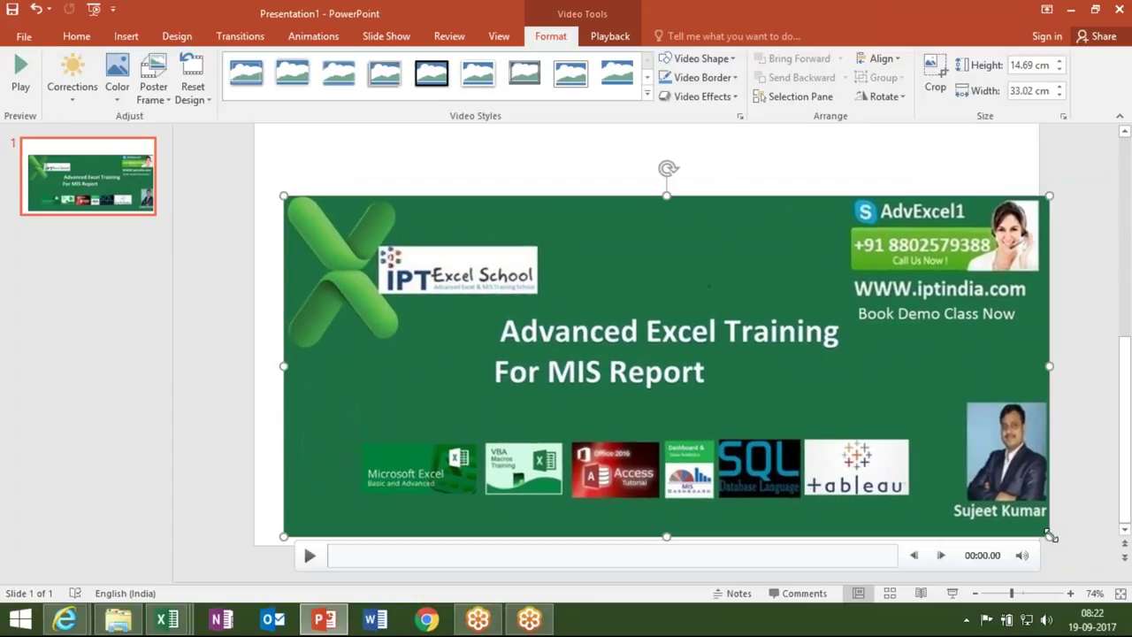
drag(1050, 537, 975, 503)
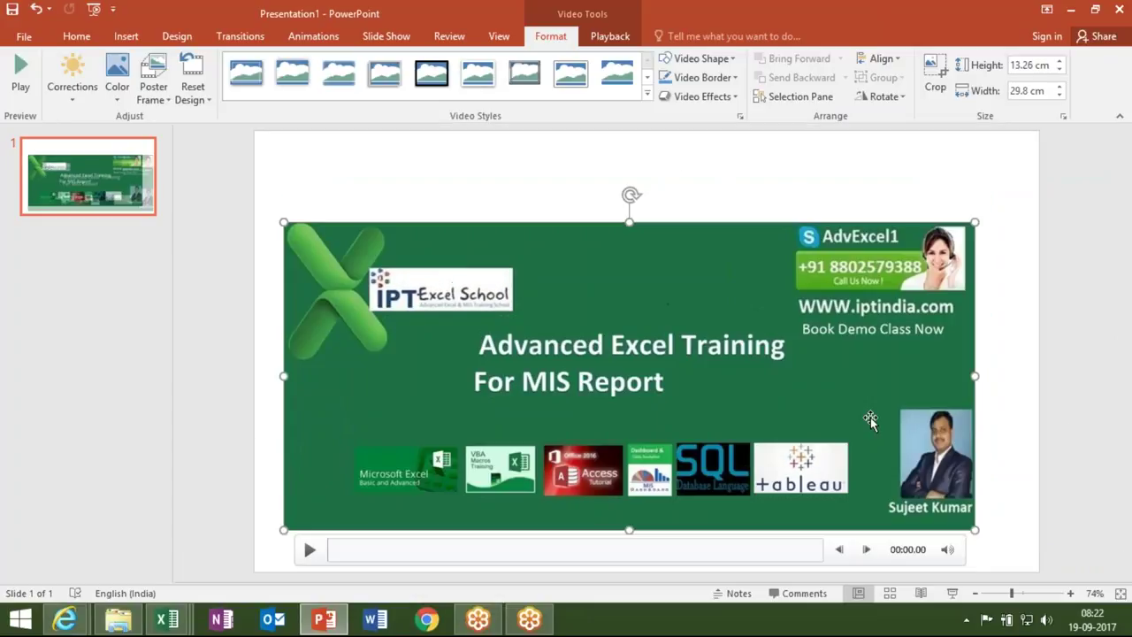
drag(735, 282, 749, 254)
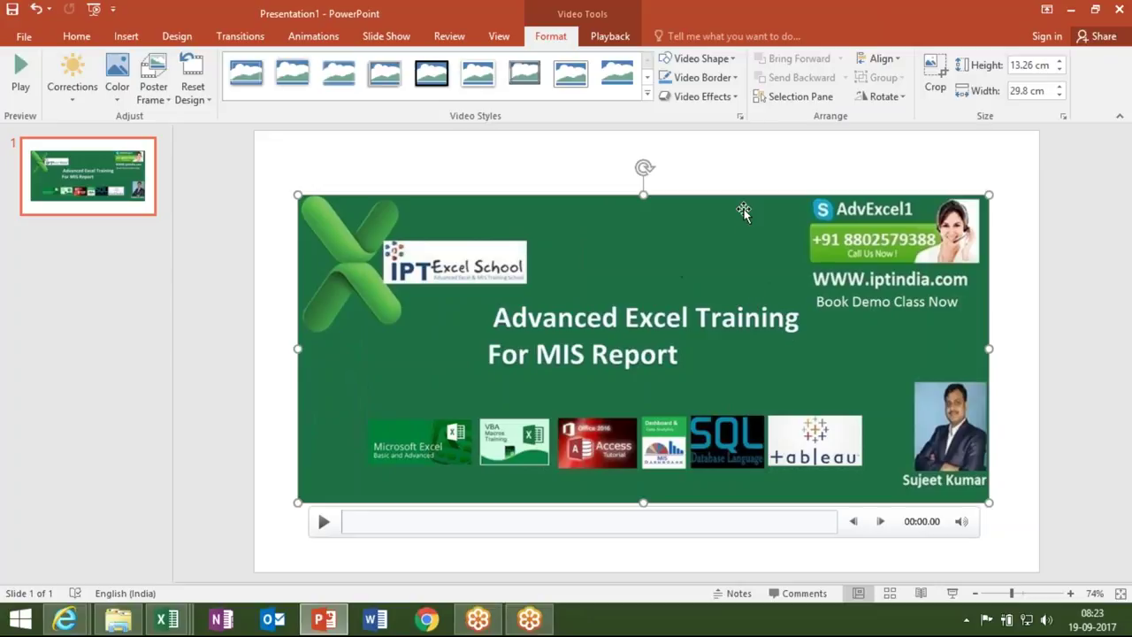
key(Delete)
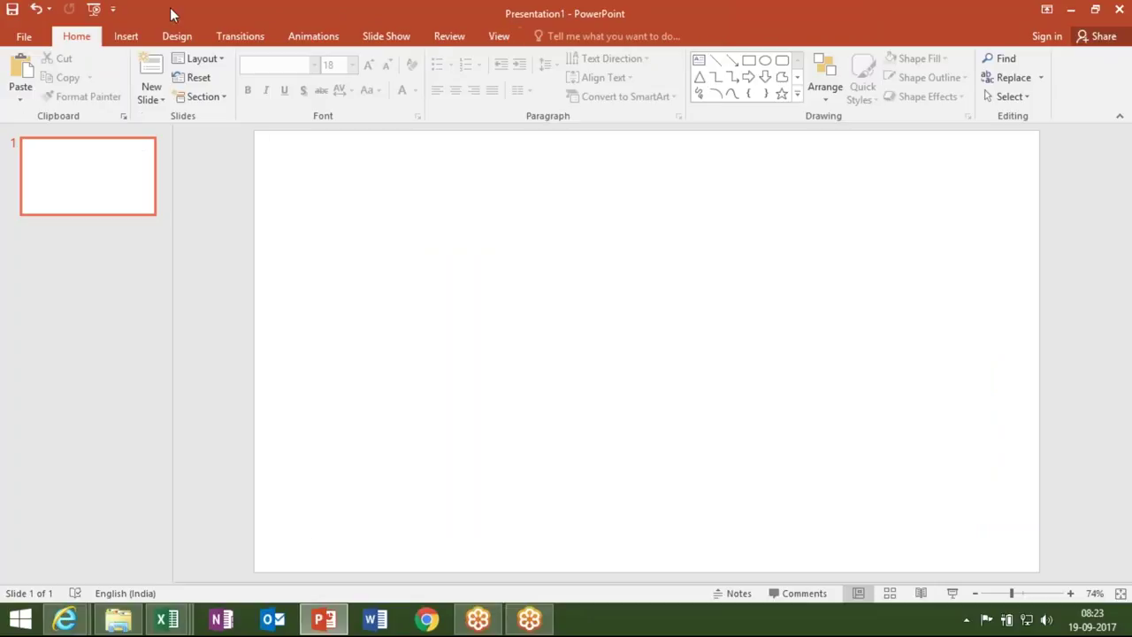
Search YouTube for the trainer's name and insert the Advanced Excel Training video onto the slide
click(132, 35)
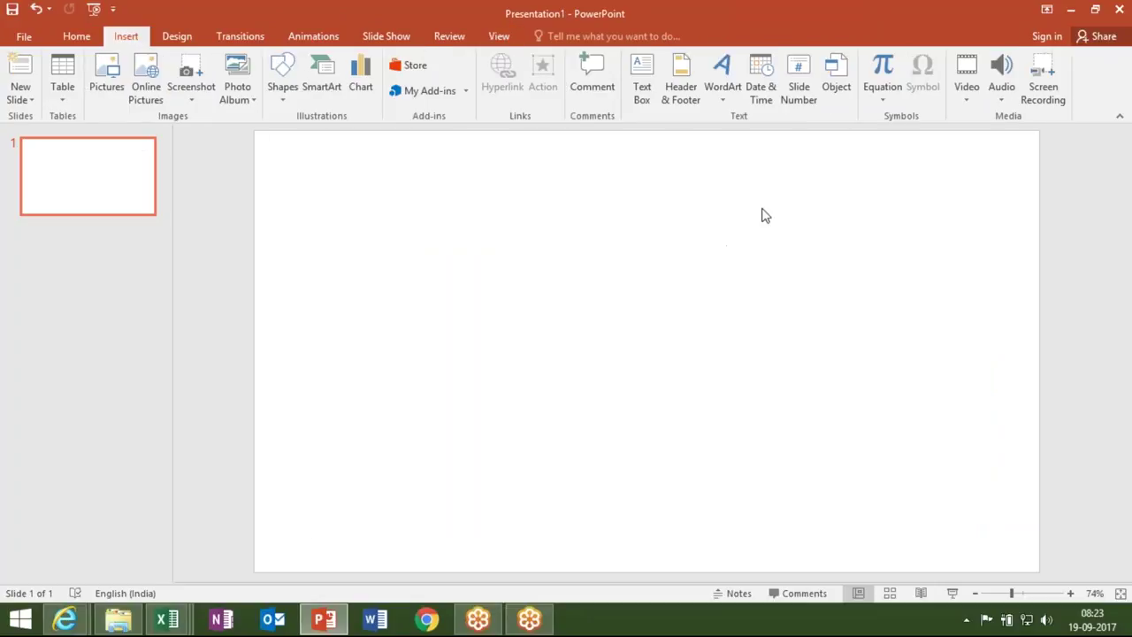
click(970, 103)
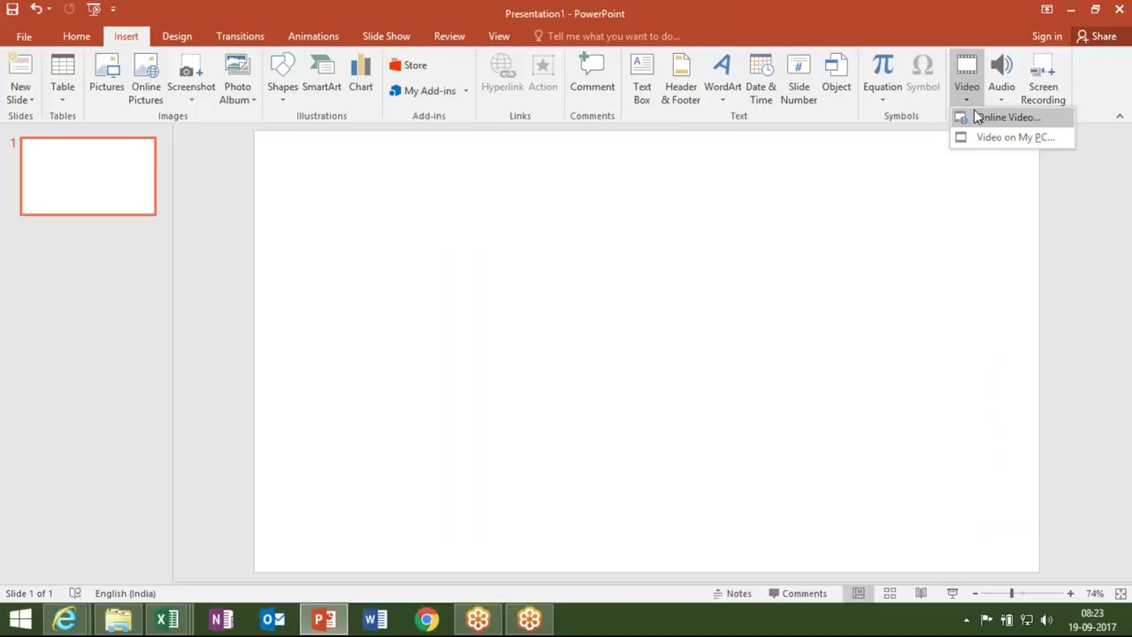
click(974, 110)
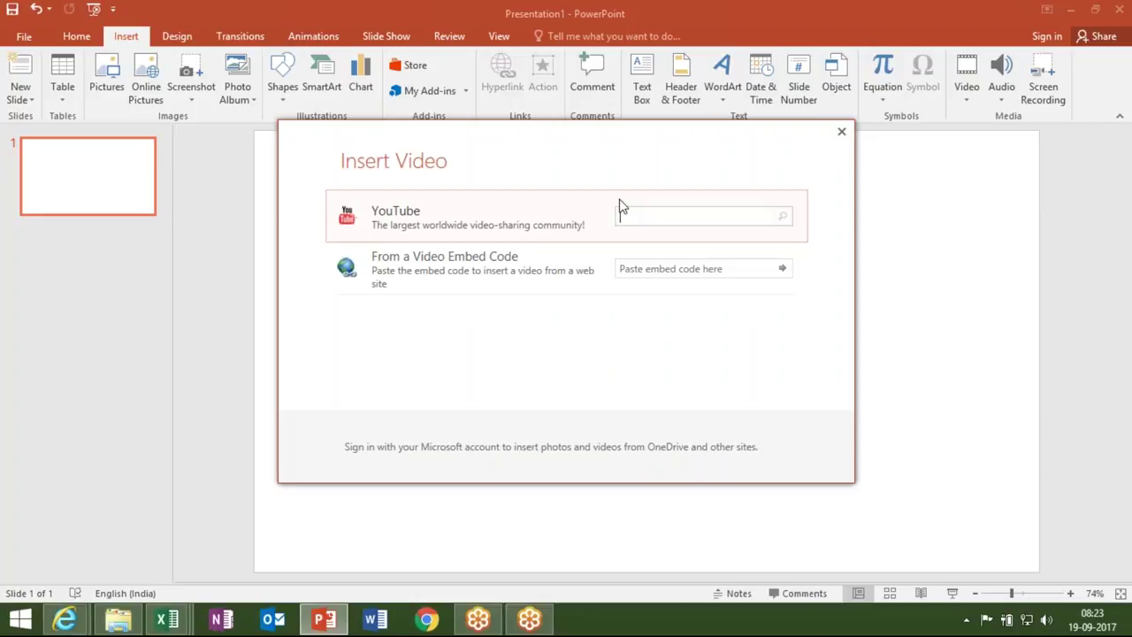
text(sam)
key(BackSpace)
key(BackSpace)
key(BackSpace)
text(sujeet kumar)
key(Return)
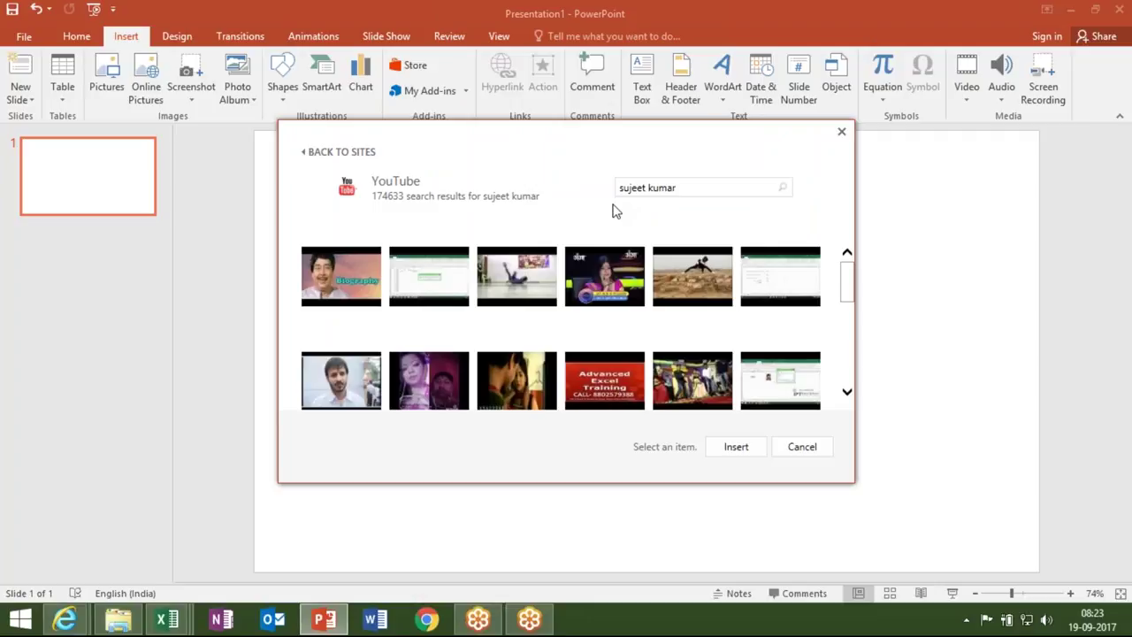
double_click(605, 380)
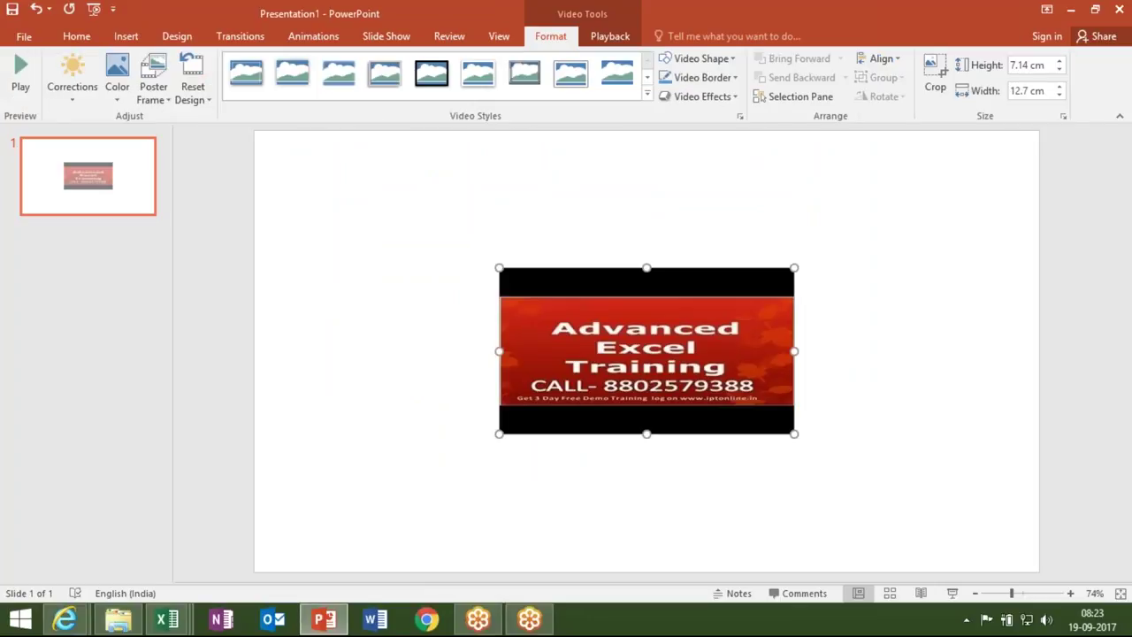
click(884, 331)
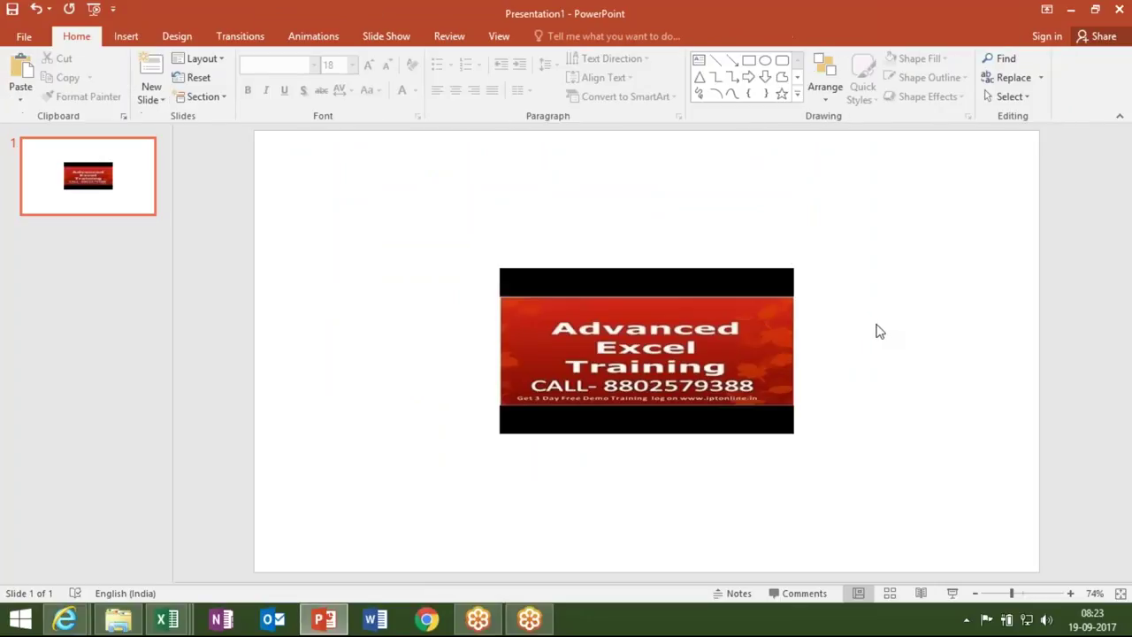
click(770, 351)
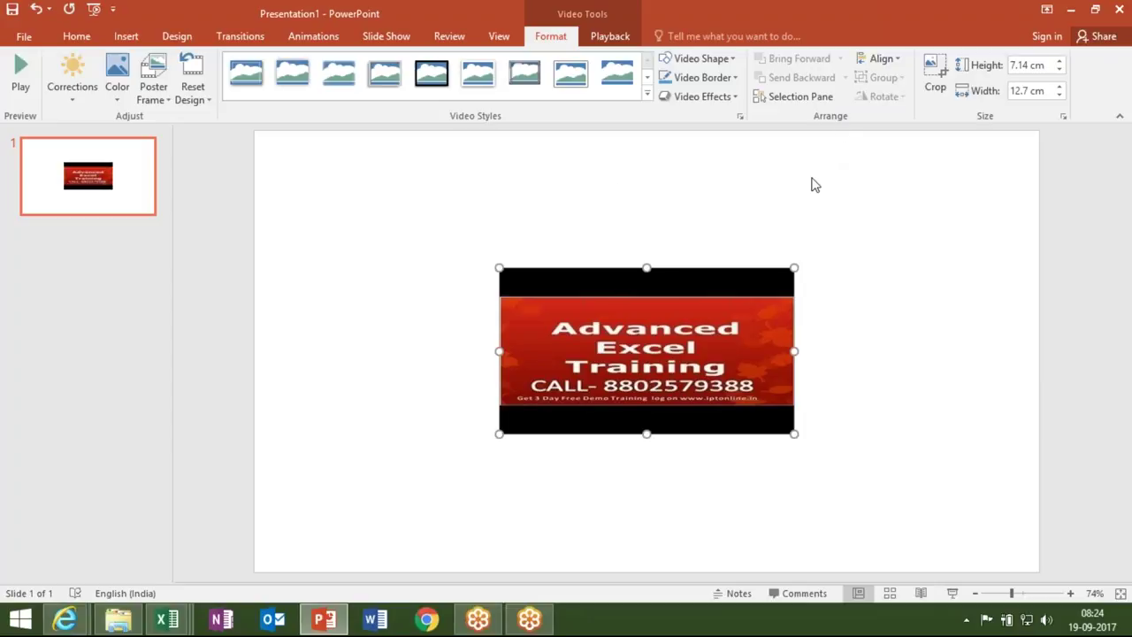
click(125, 38)
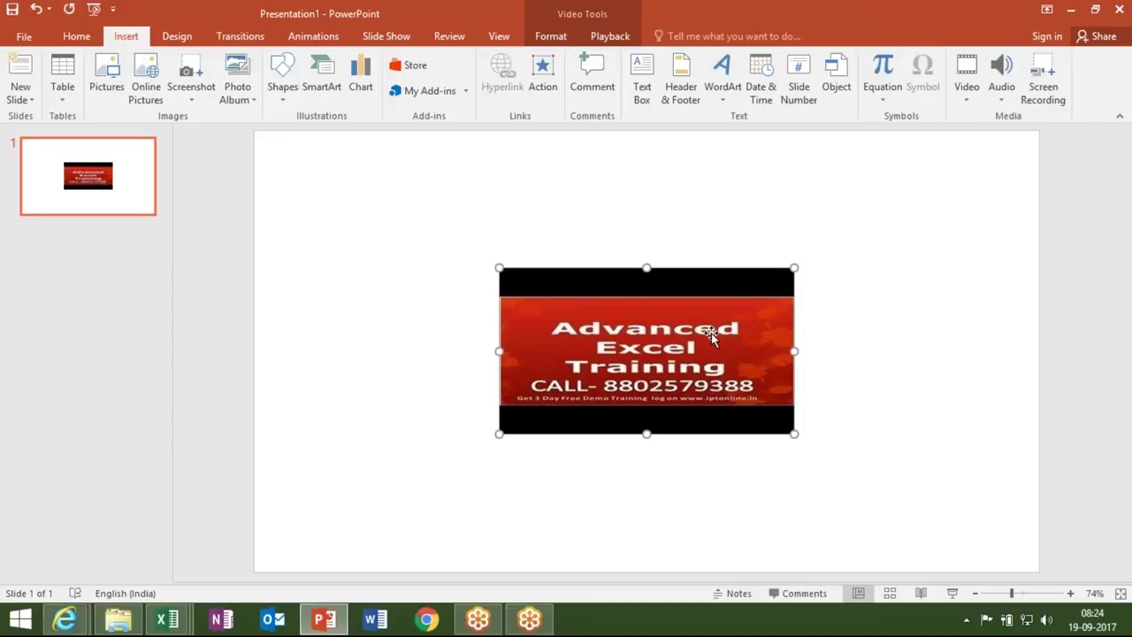
Delete the YouTube video, then bring up the Record Sound dialog from the Audio menu
key(Delete)
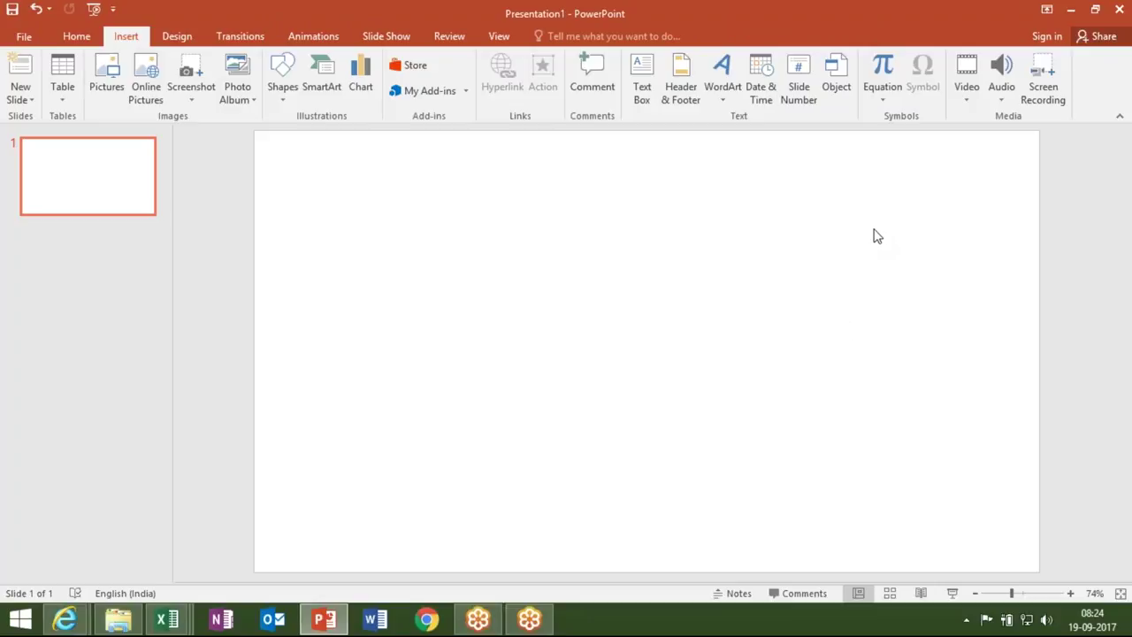
click(1001, 95)
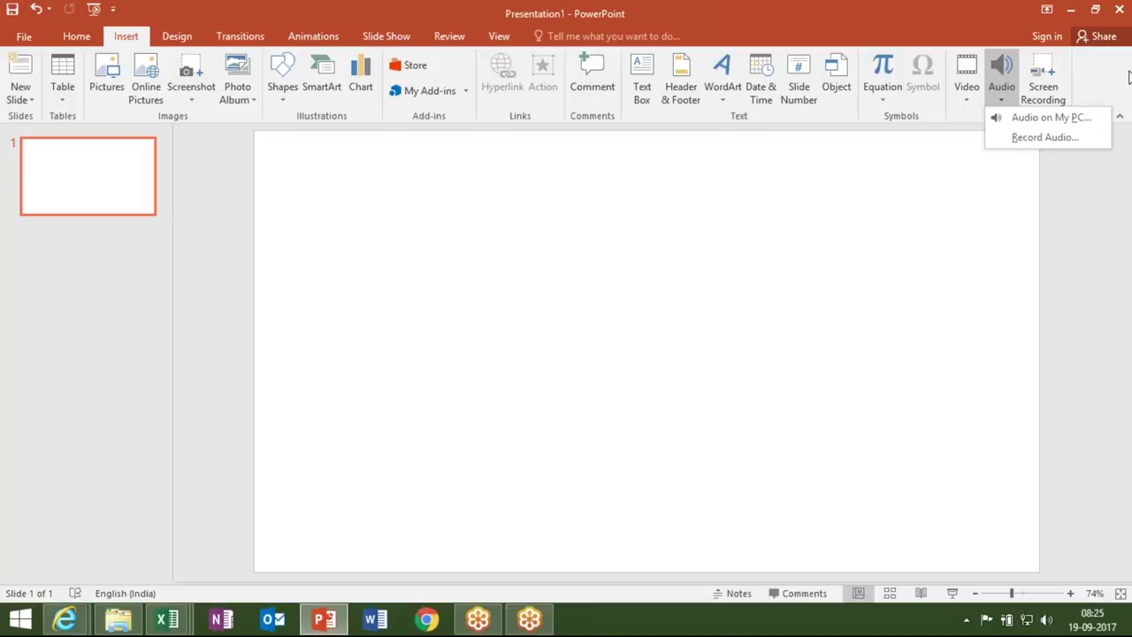
mouse_move(1130, 2)
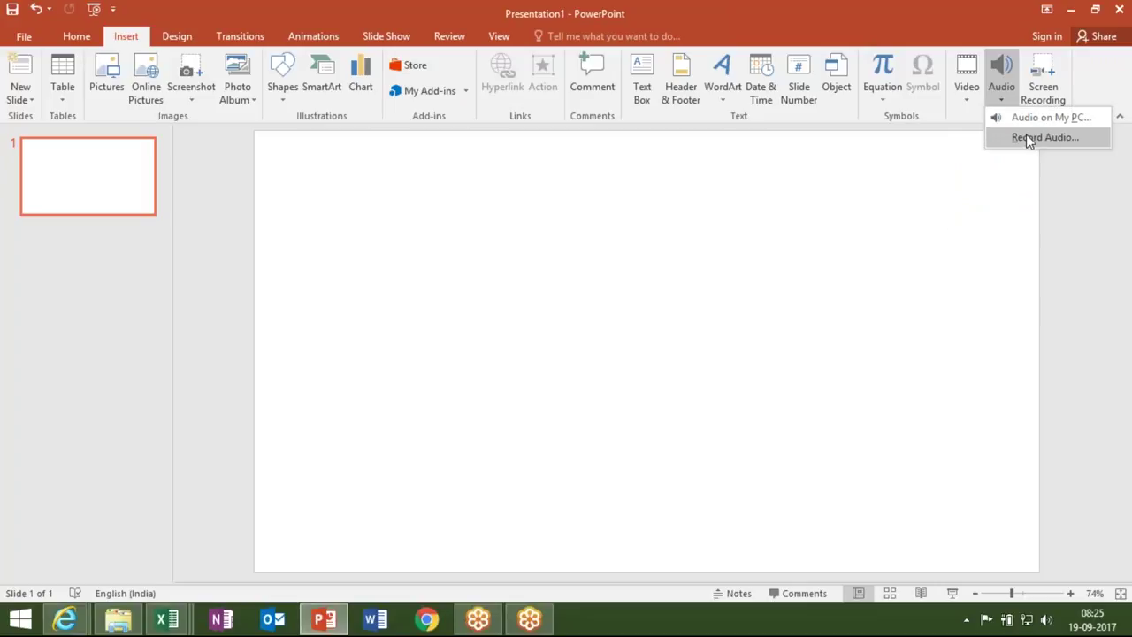
click(1027, 137)
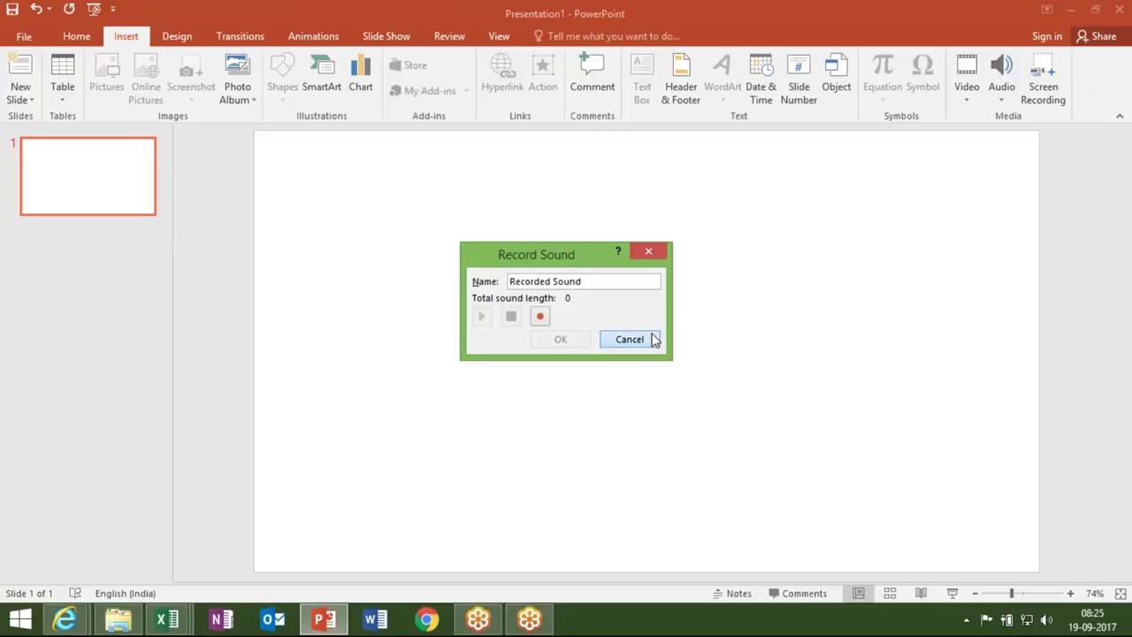
click(654, 339)
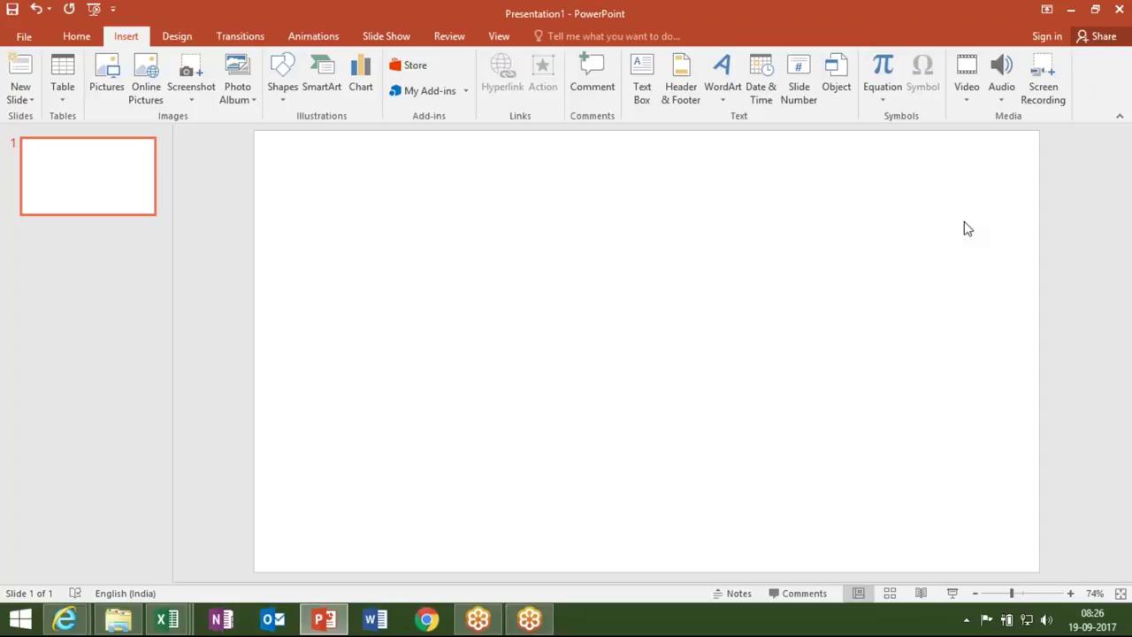
Record a roughly 7-second sound clip and place it as an audio icon on the slide
click(1004, 97)
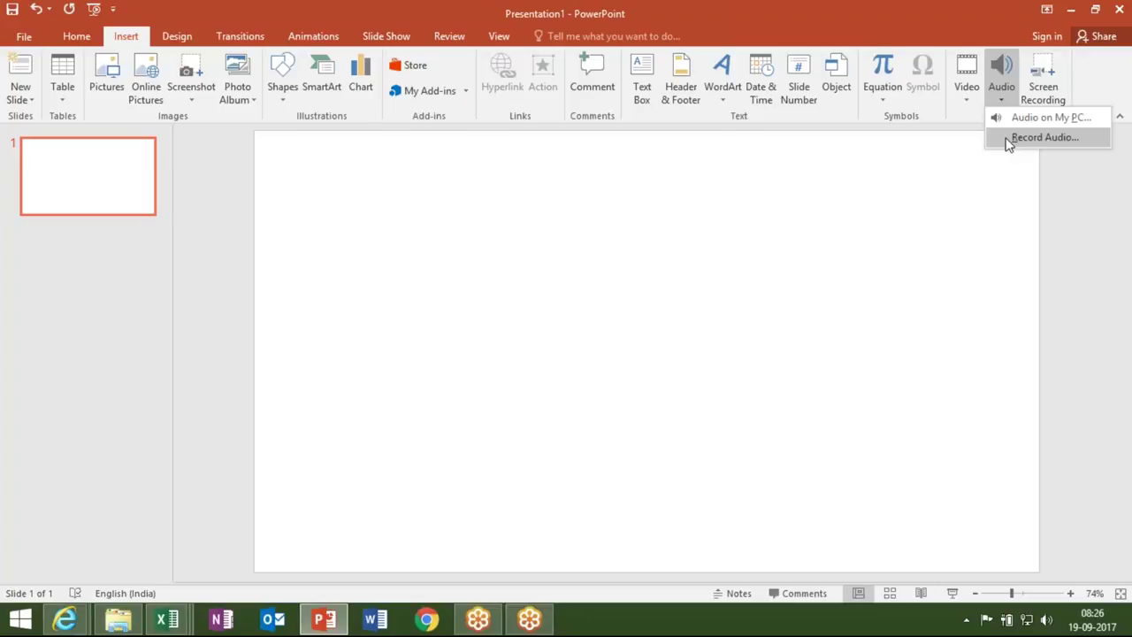
click(1009, 138)
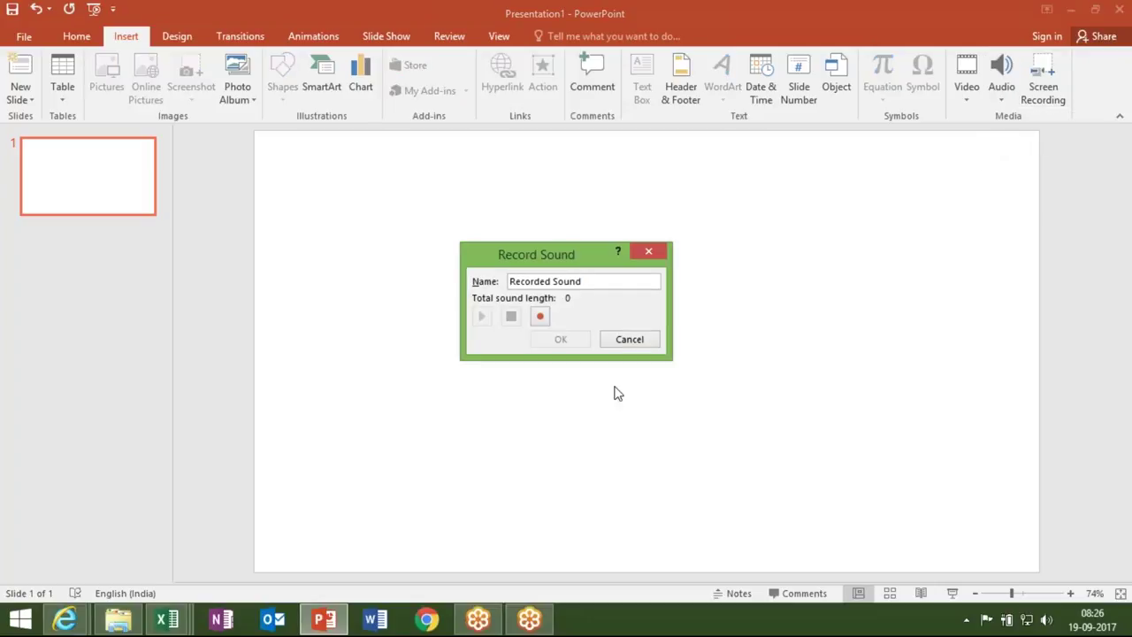
click(540, 318)
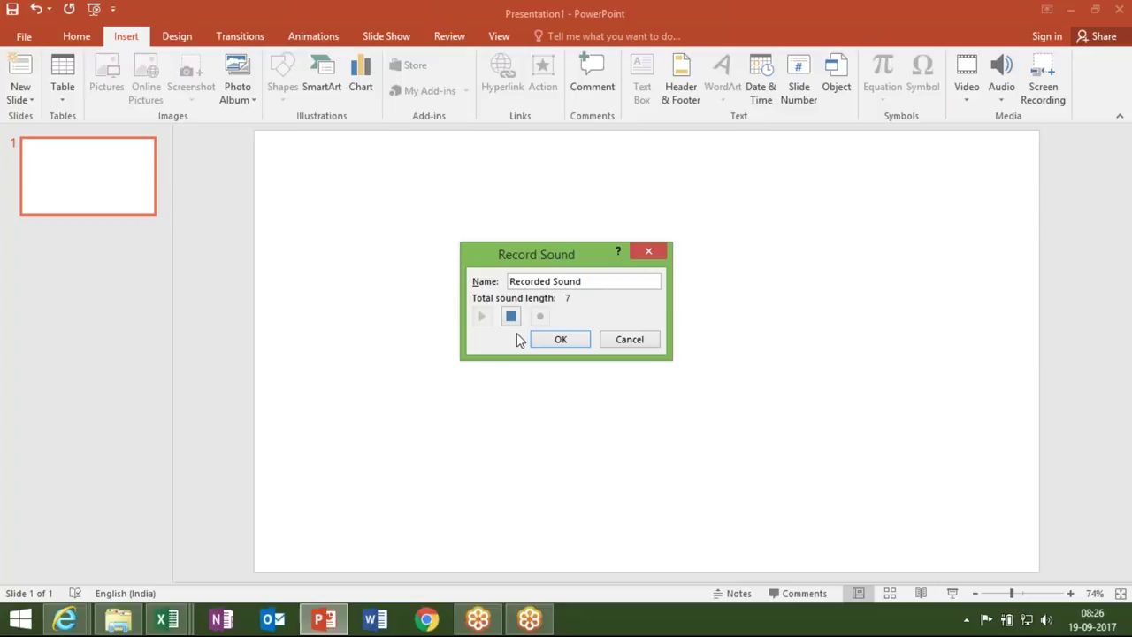
click(551, 341)
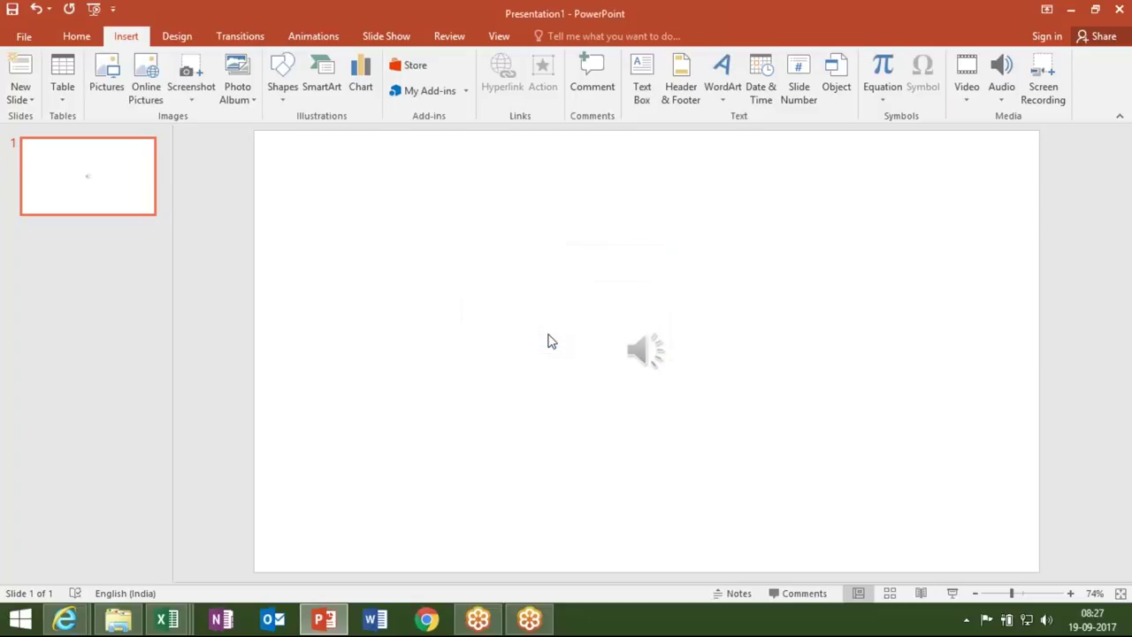
mouse_move(644, 357)
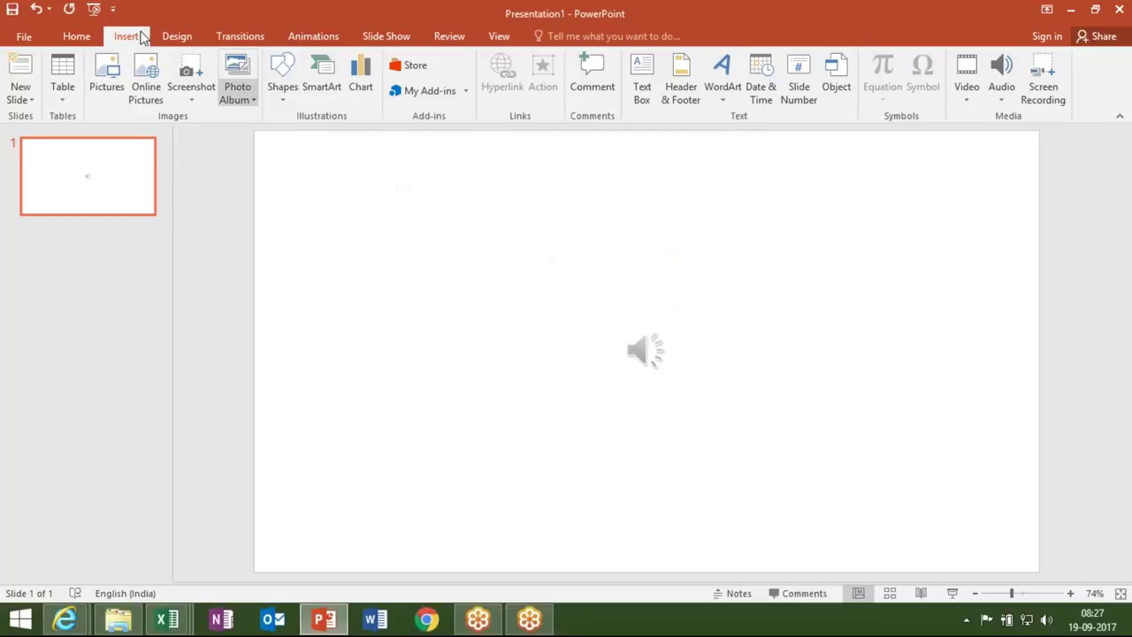
click(94, 10)
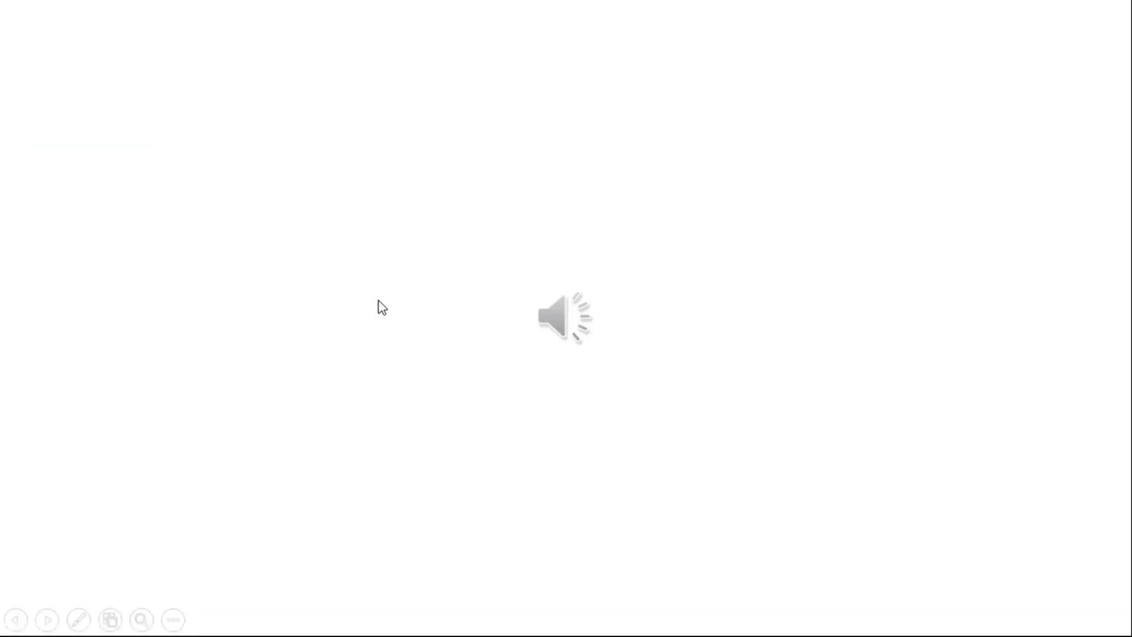
mouse_move(552, 325)
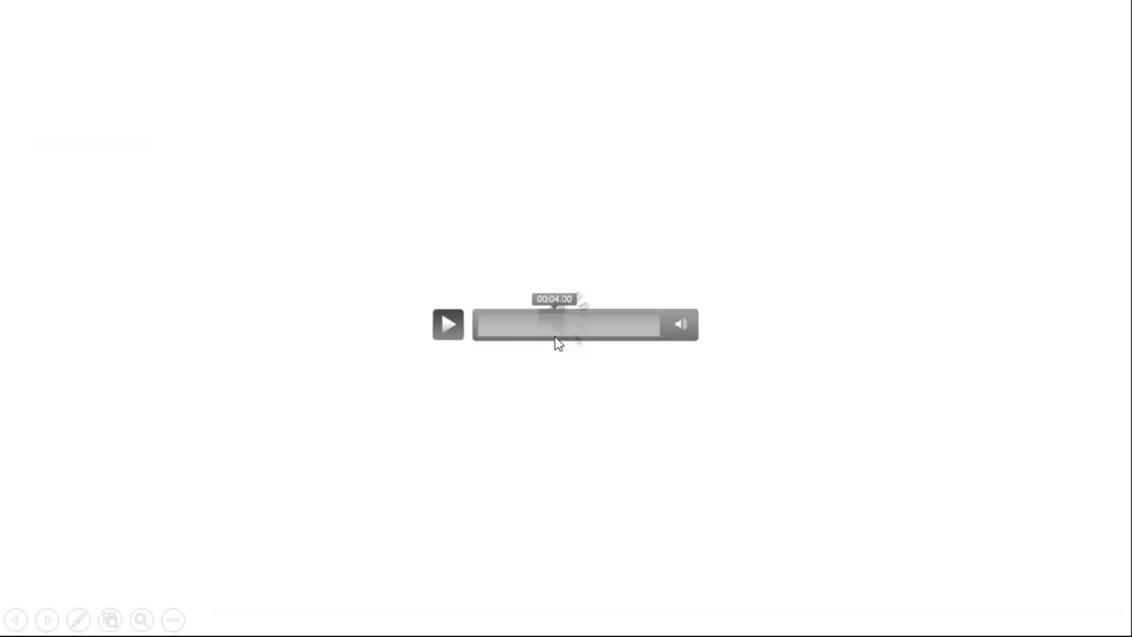
click(448, 325)
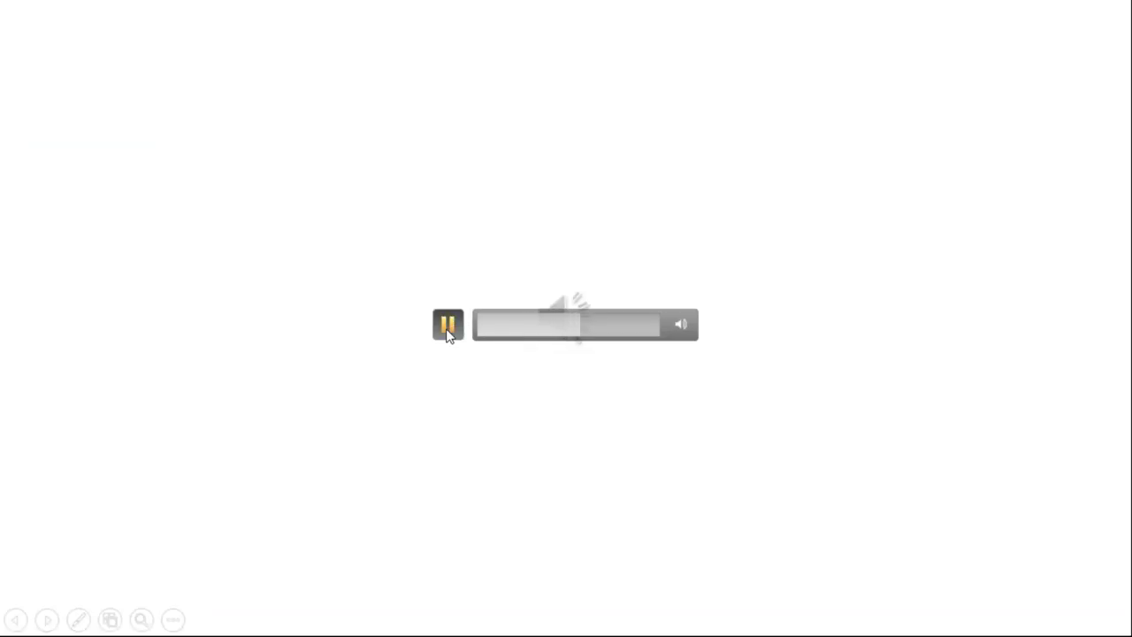
key(Escape)
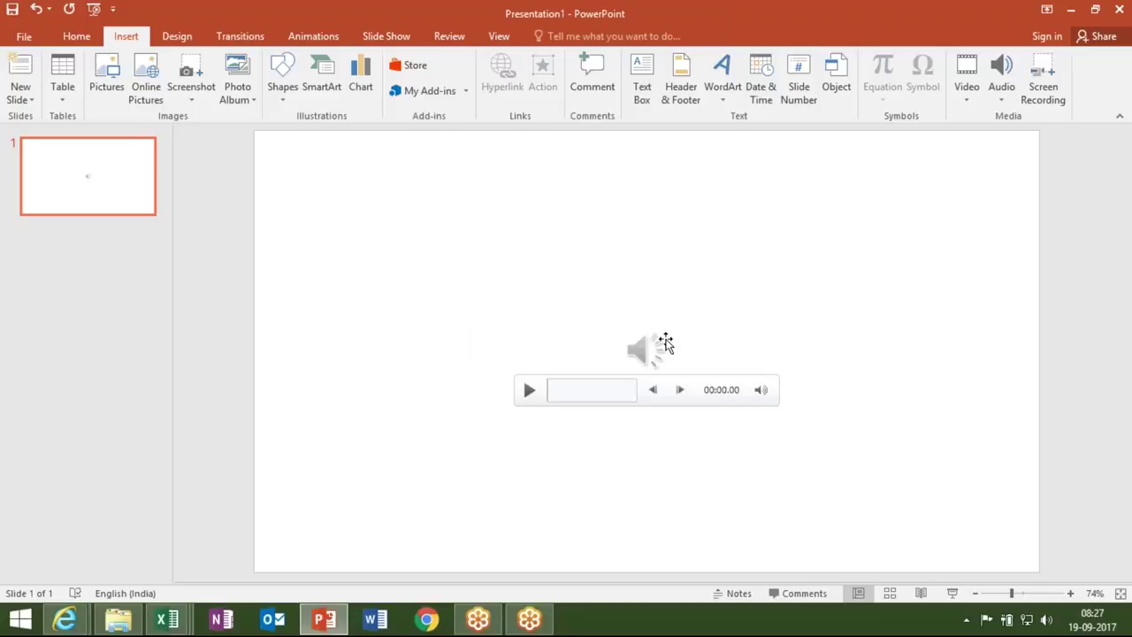
click(661, 342)
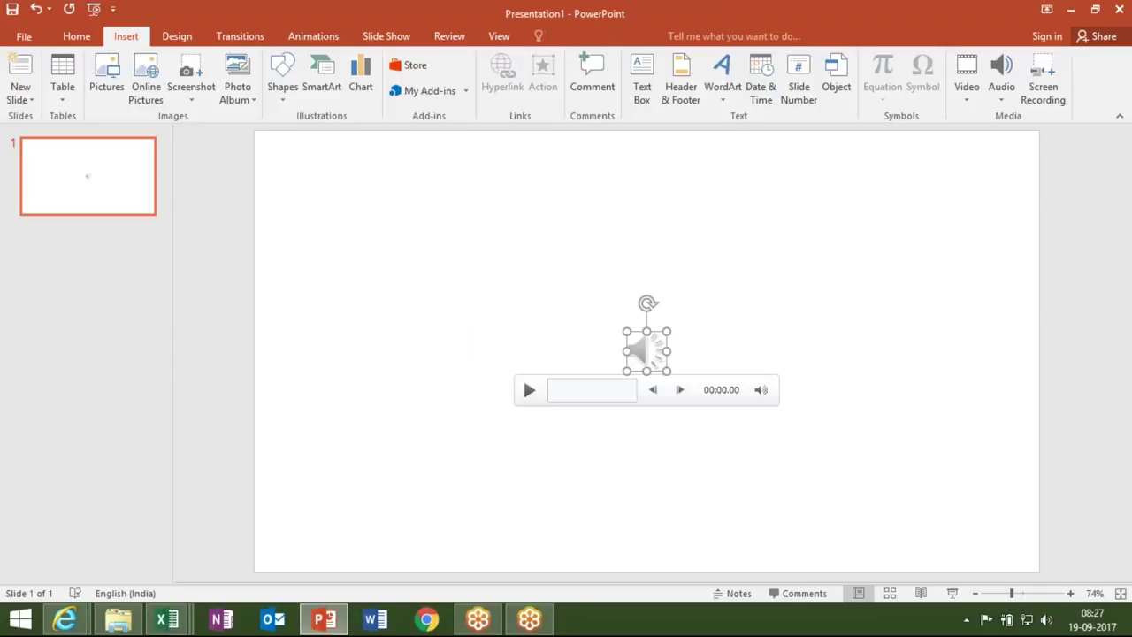
click(701, 361)
click(636, 339)
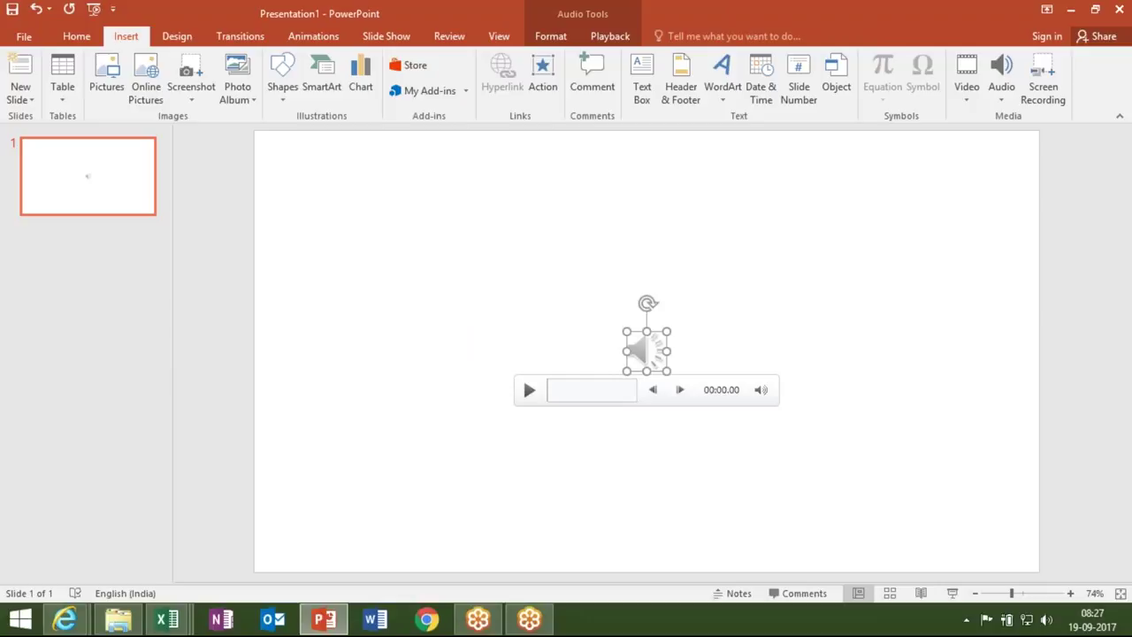
right_click(637, 339)
click(679, 386)
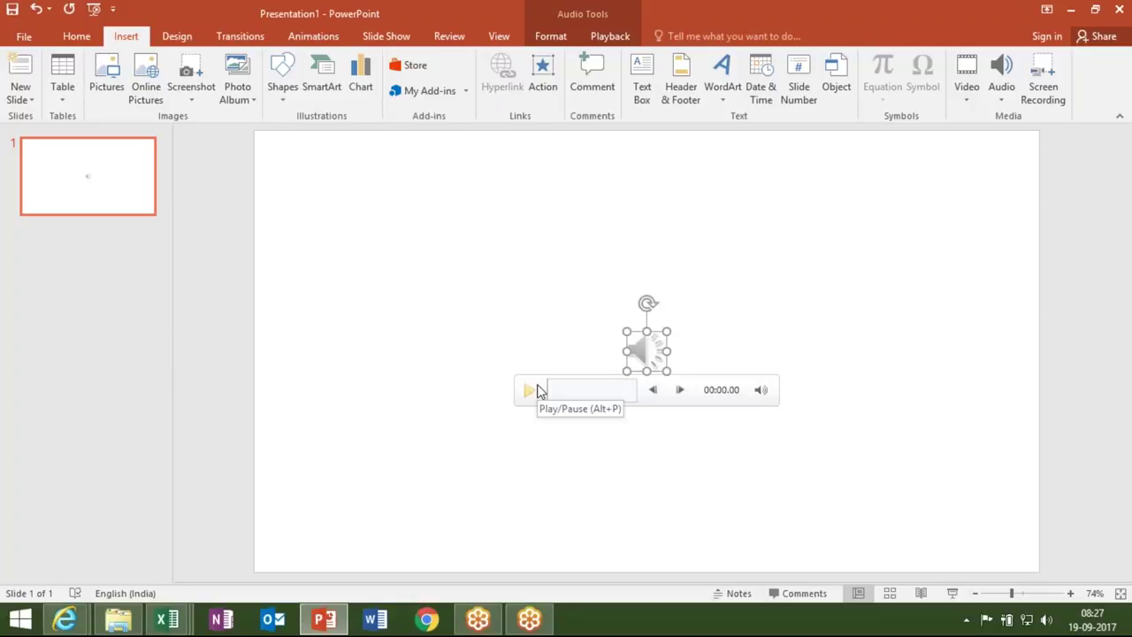
right_click(646, 356)
key(Escape)
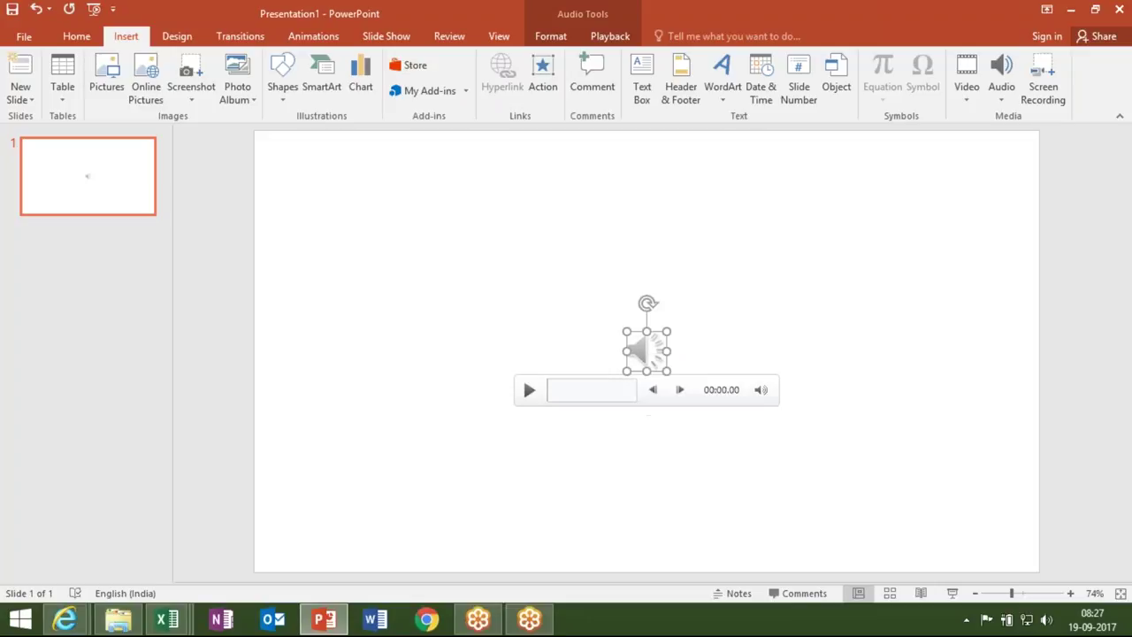
Leave the audio volume unchanged and set the recorded sound to Play in Background
click(603, 34)
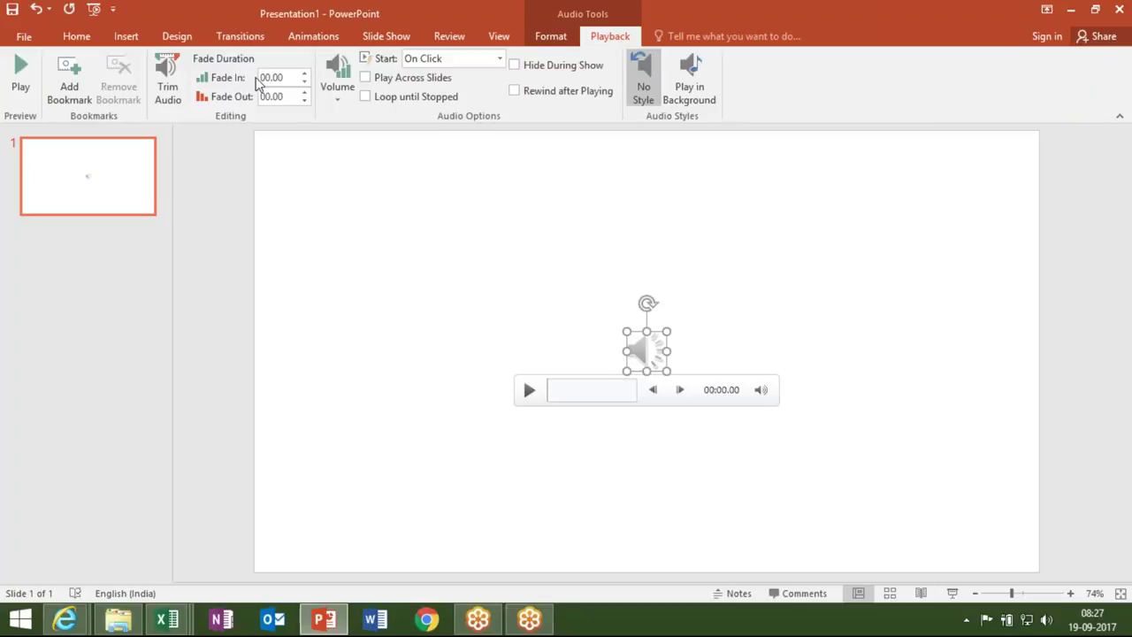
click(338, 104)
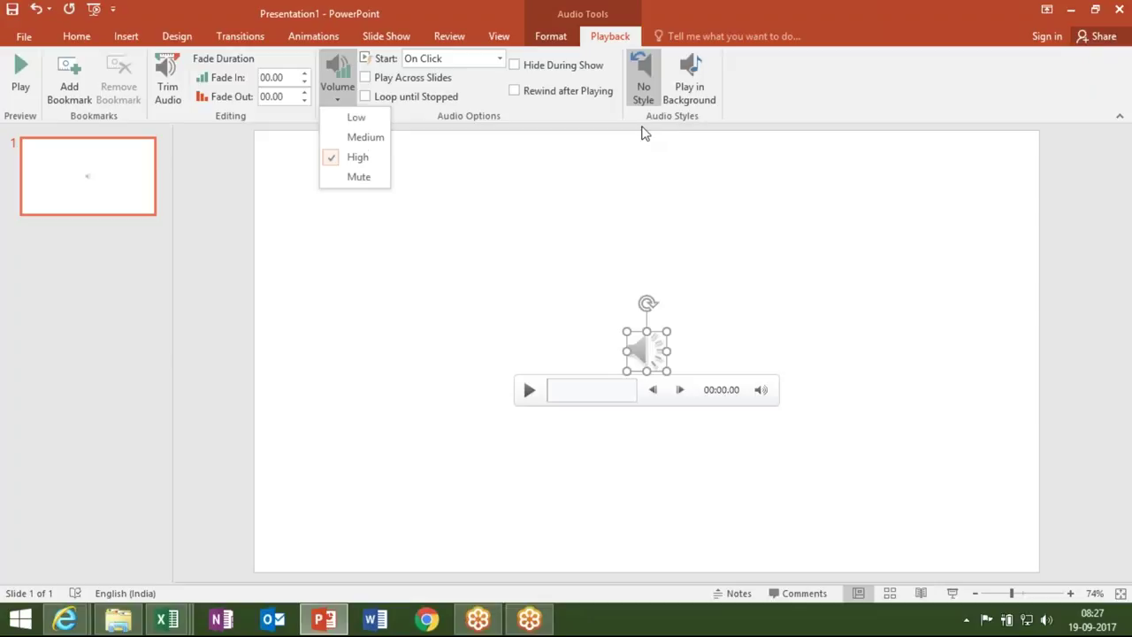
click(603, 120)
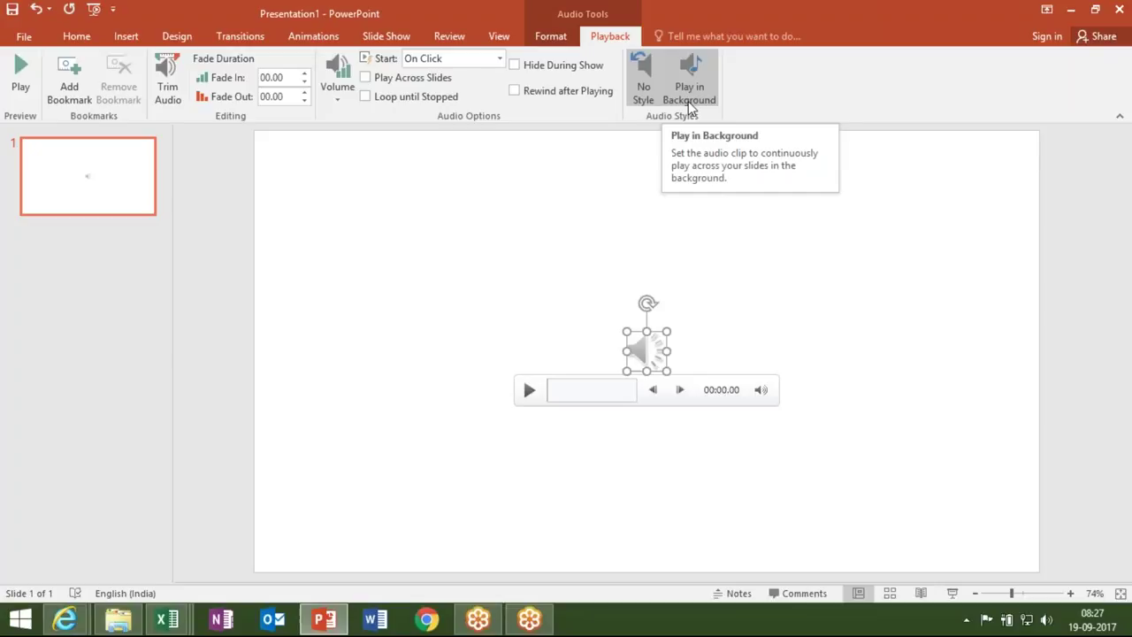
click(688, 101)
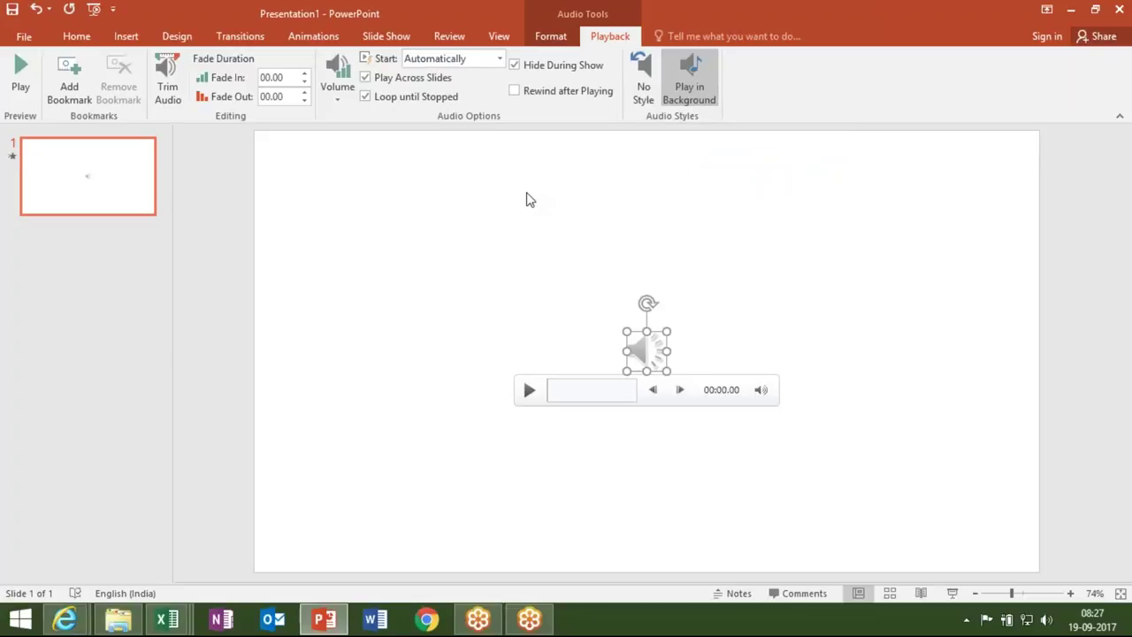
click(502, 215)
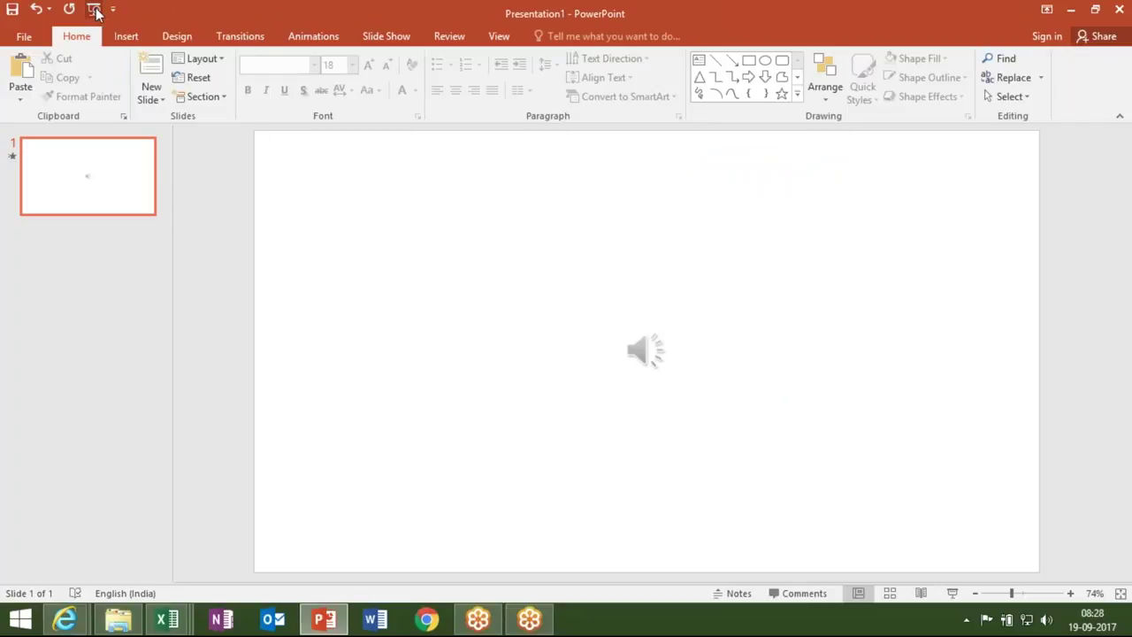
Preview the slide show, then select the audio icon to view its Playback settings
click(96, 11)
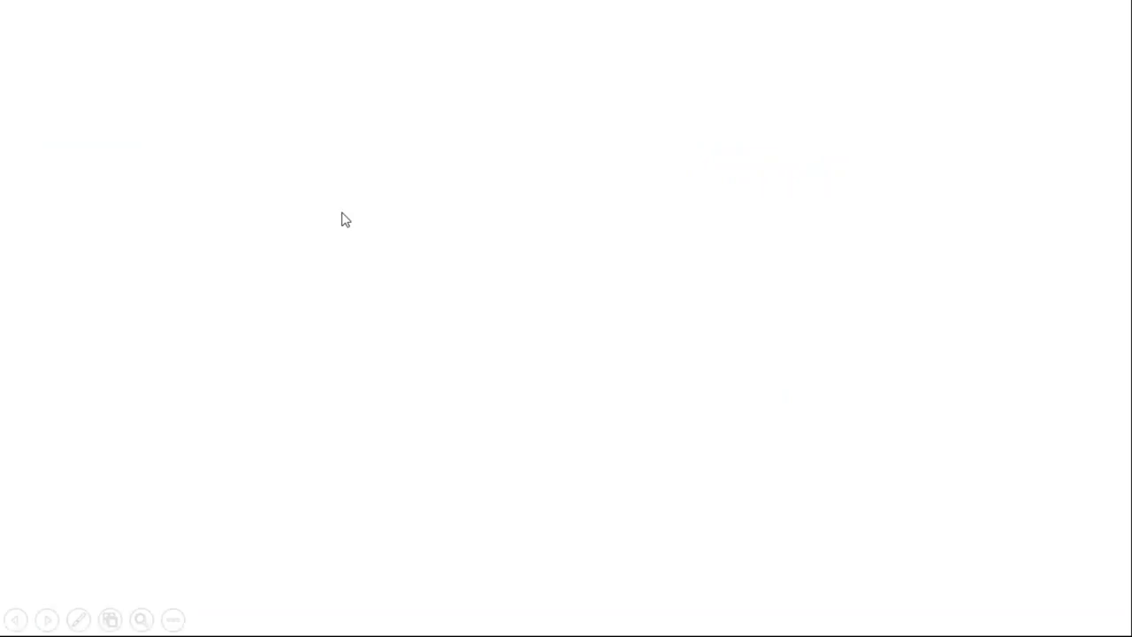
key(Escape)
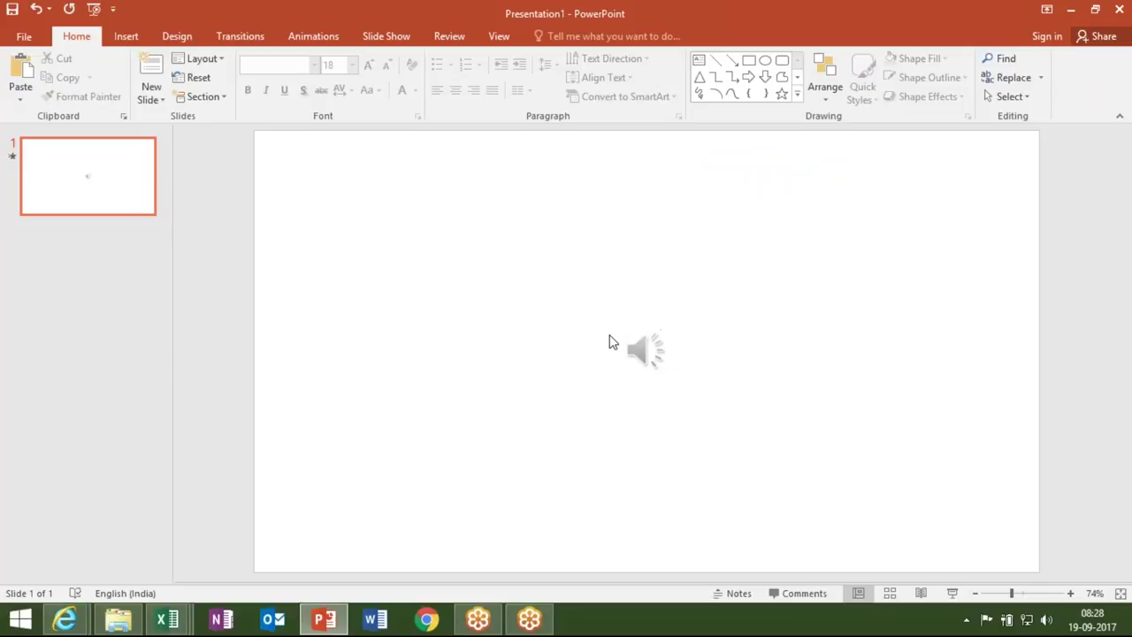
click(636, 349)
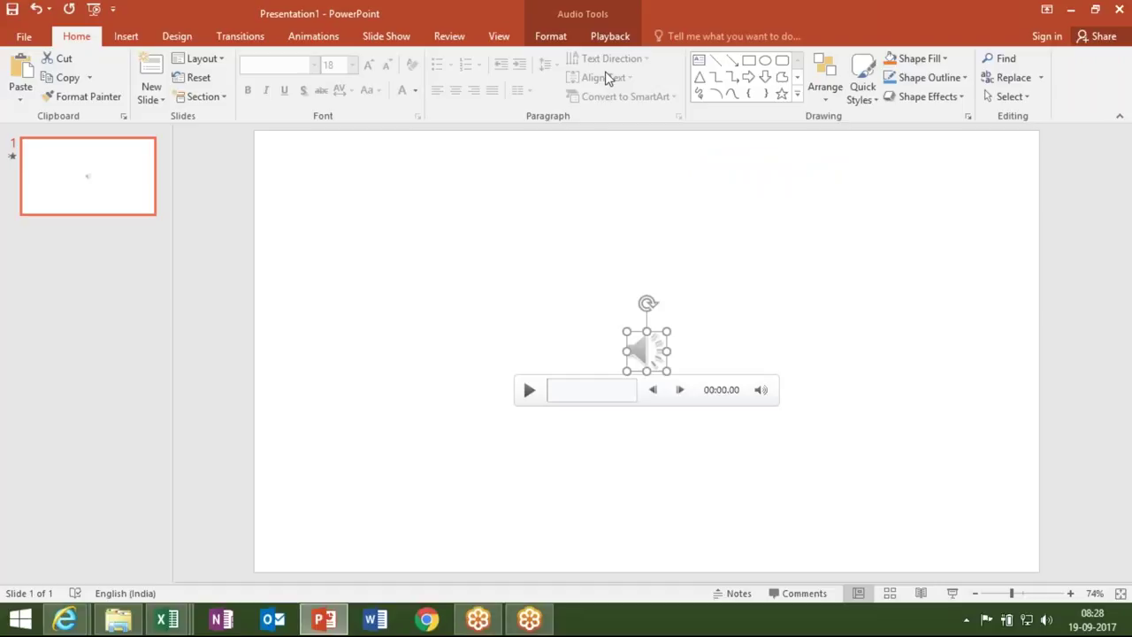
click(609, 37)
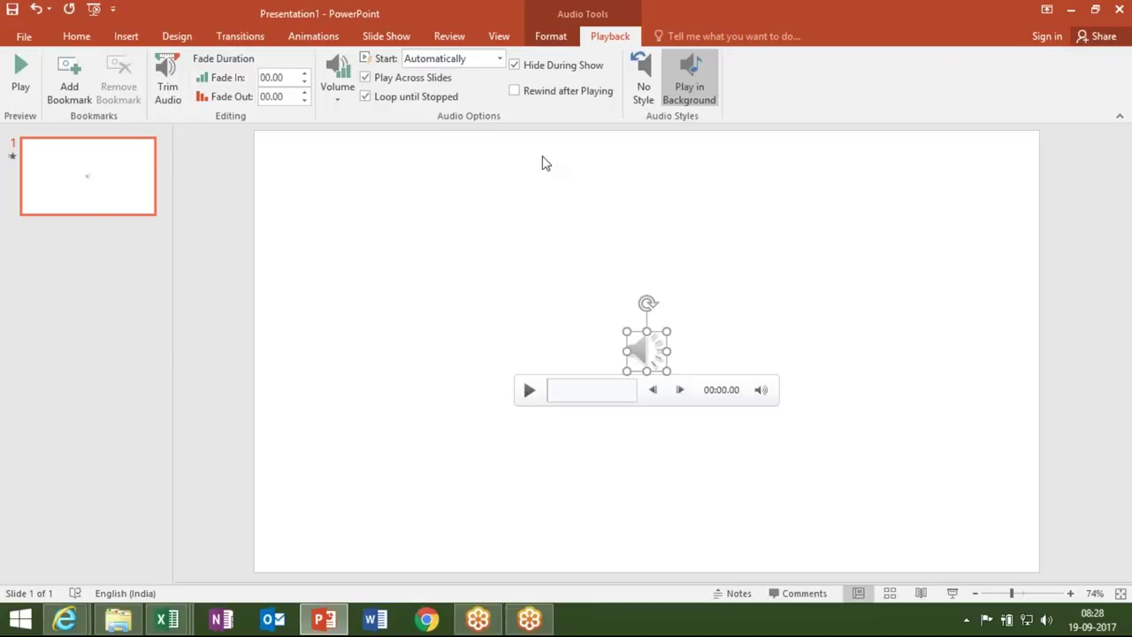
click(71, 94)
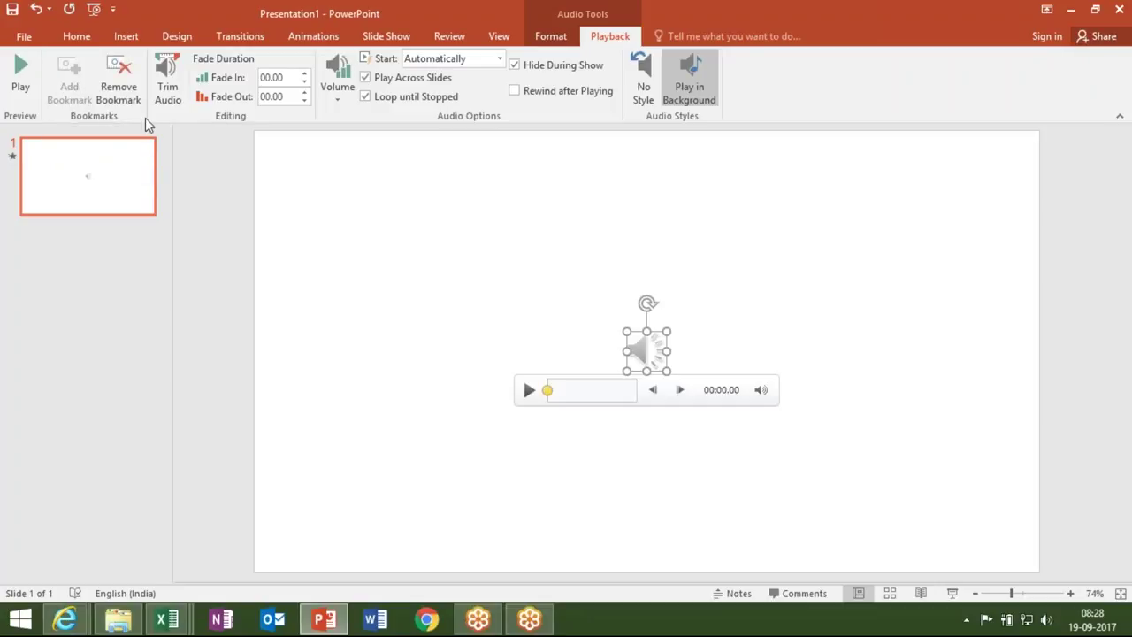
click(93, 14)
click(387, 334)
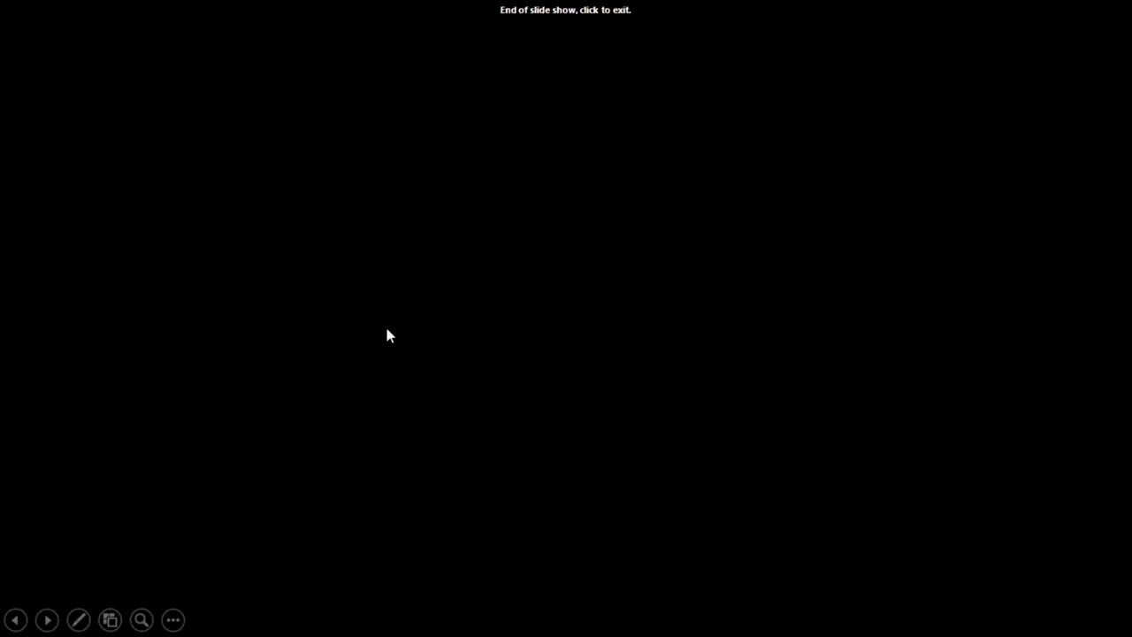
click(387, 335)
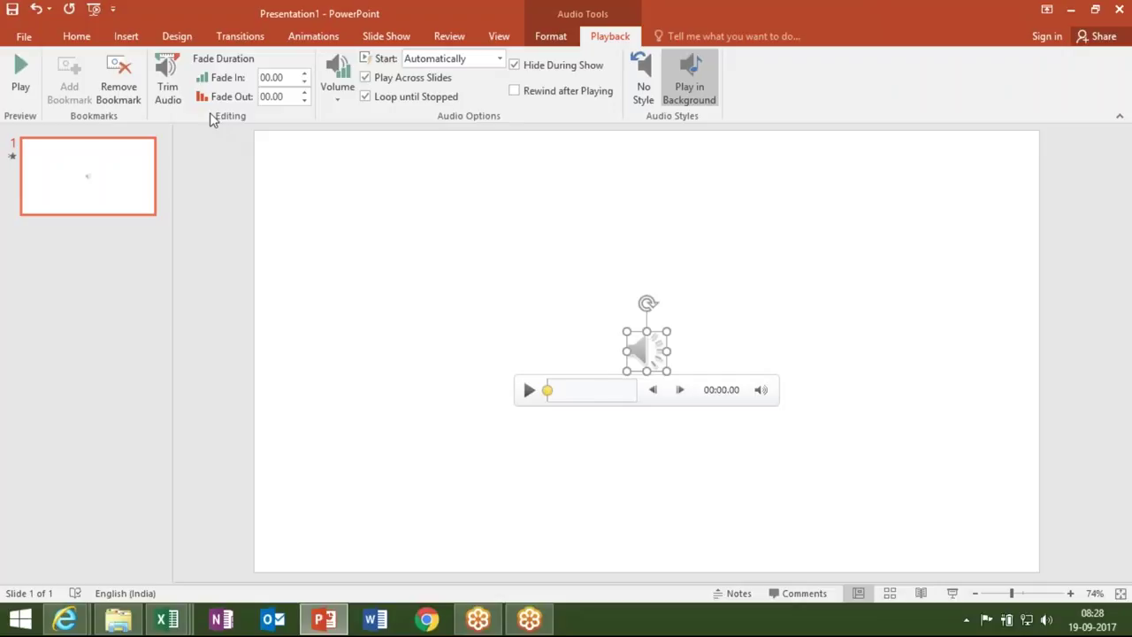
click(133, 99)
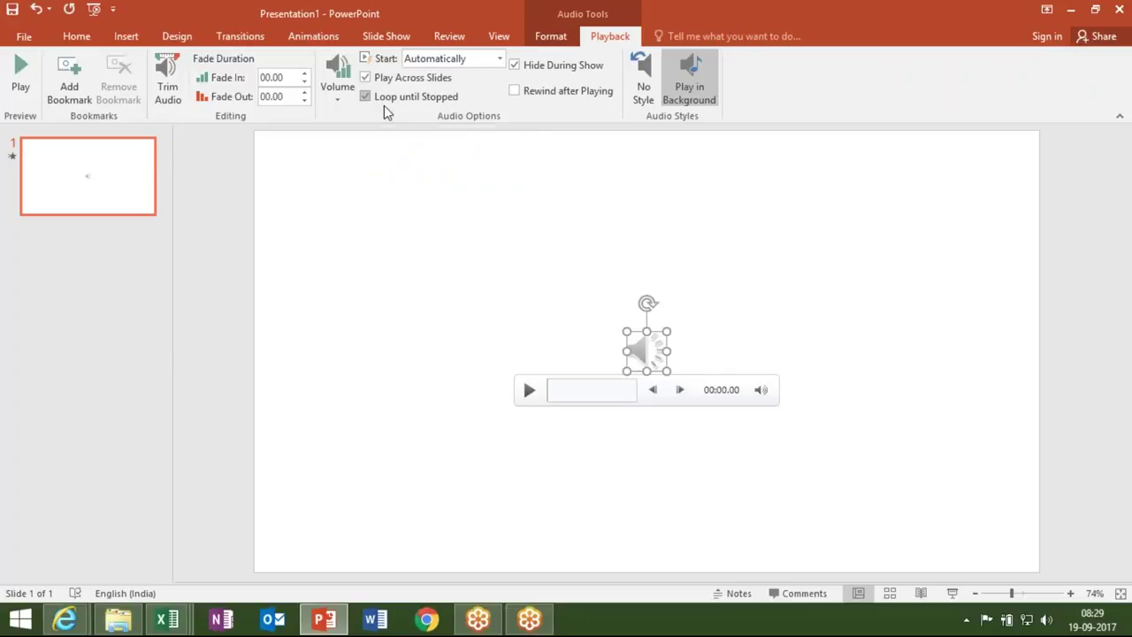
click(396, 99)
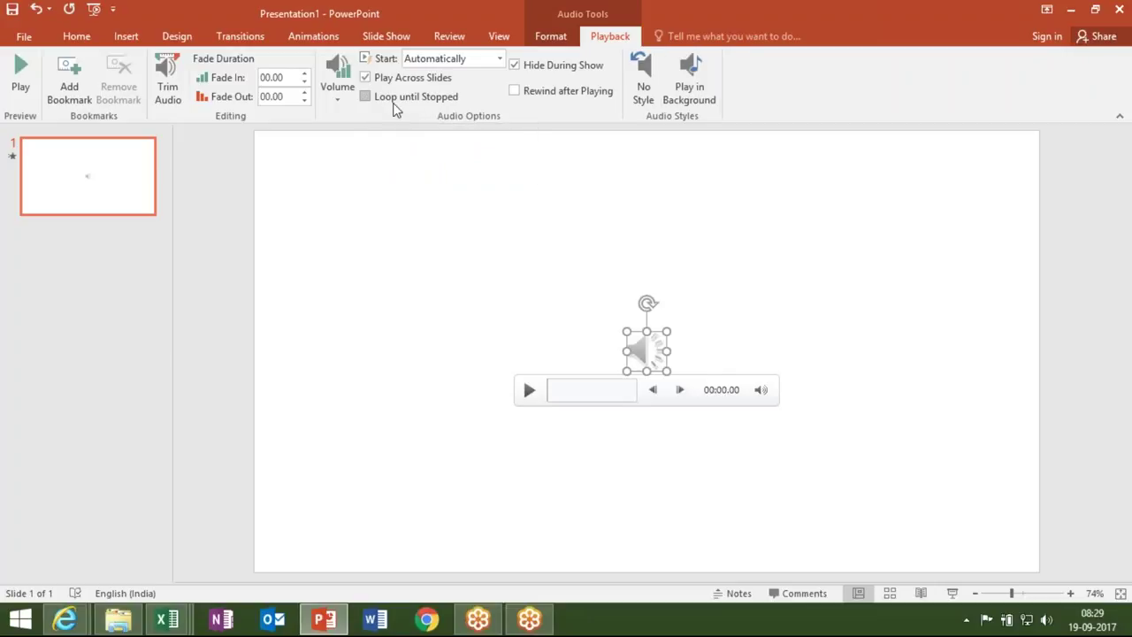
click(395, 104)
click(395, 104)
click(395, 104)
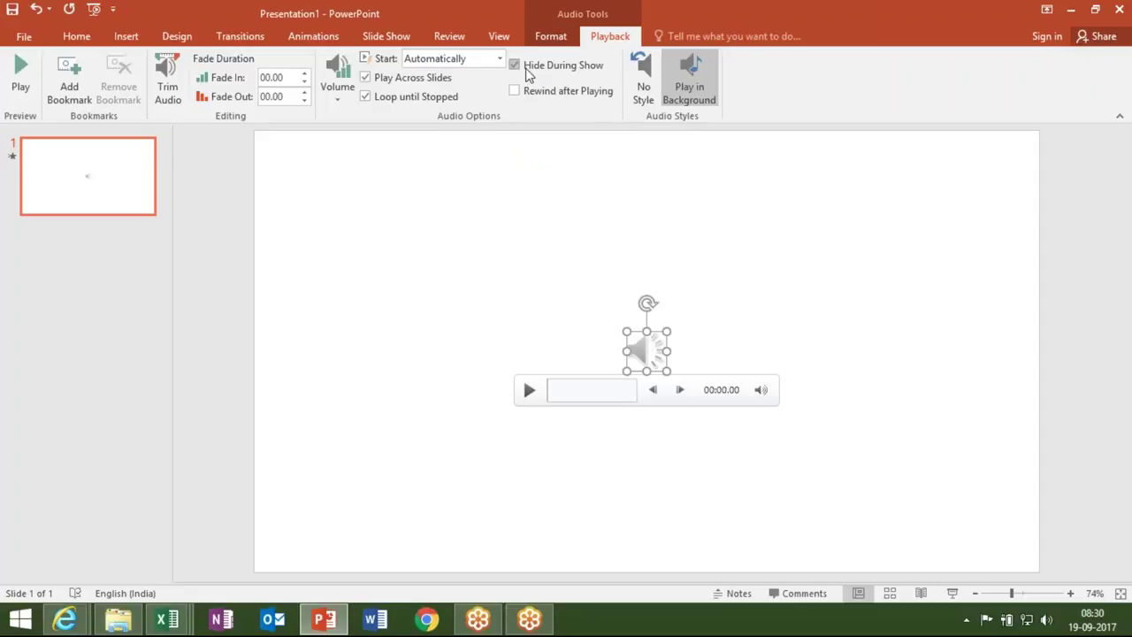
Toggle Hide During Show, turn off Loop until Stopped, and preview the show after each change
click(526, 69)
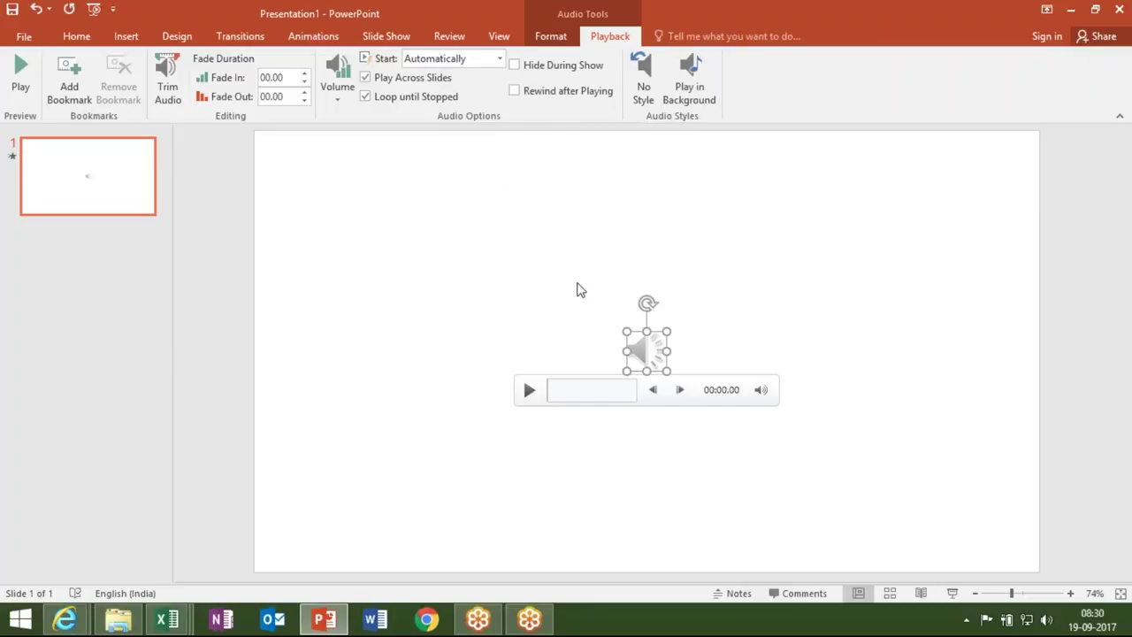
click(557, 66)
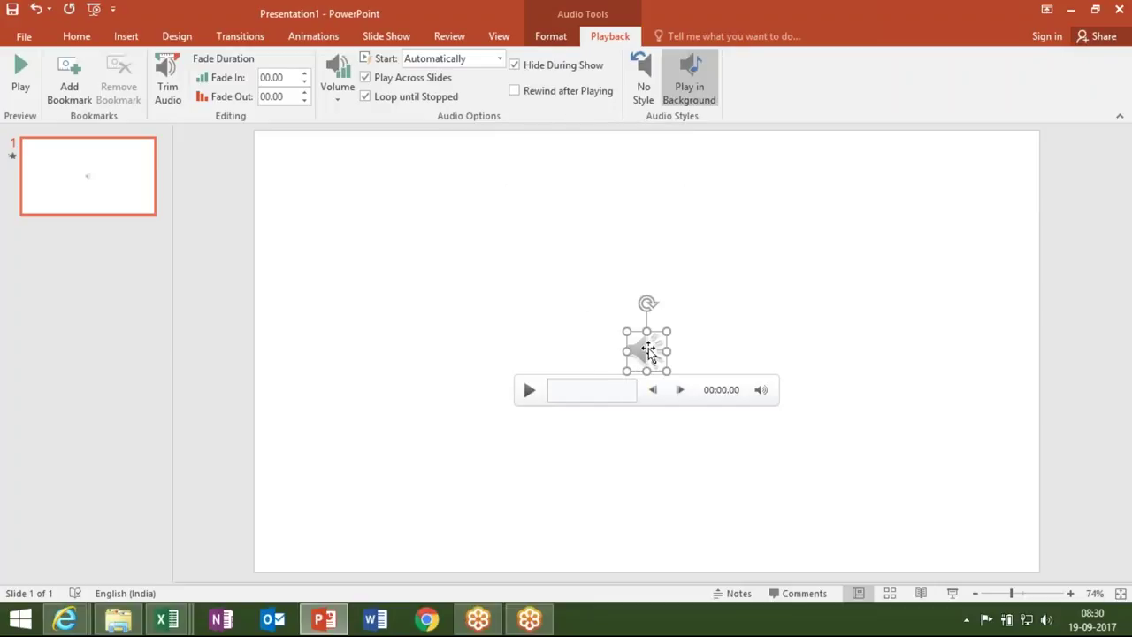
click(94, 10)
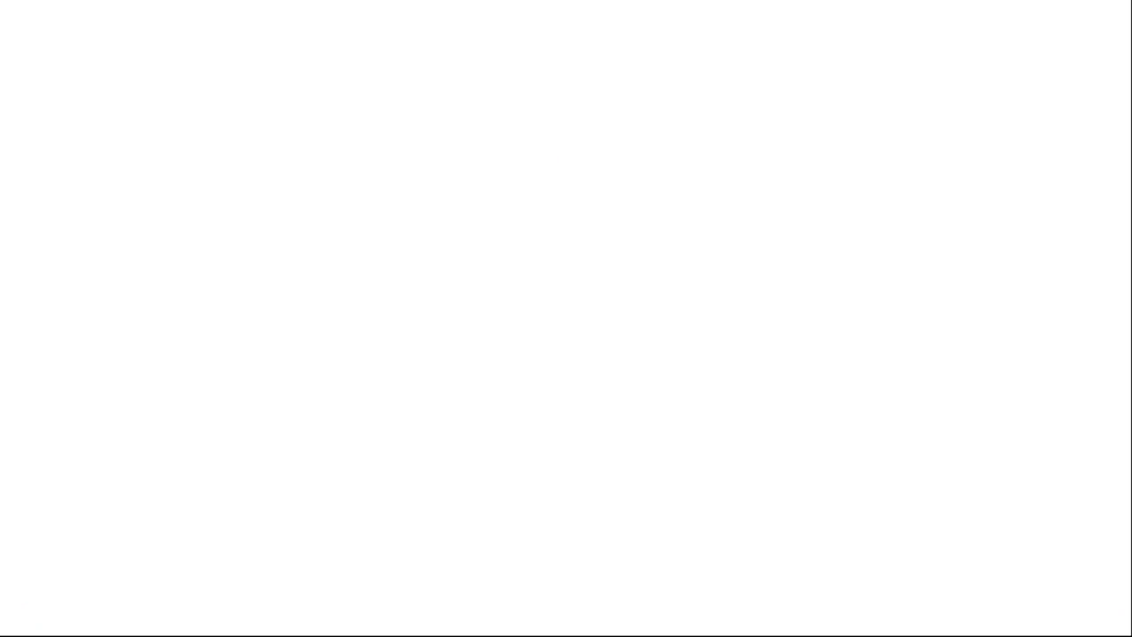
key(Escape)
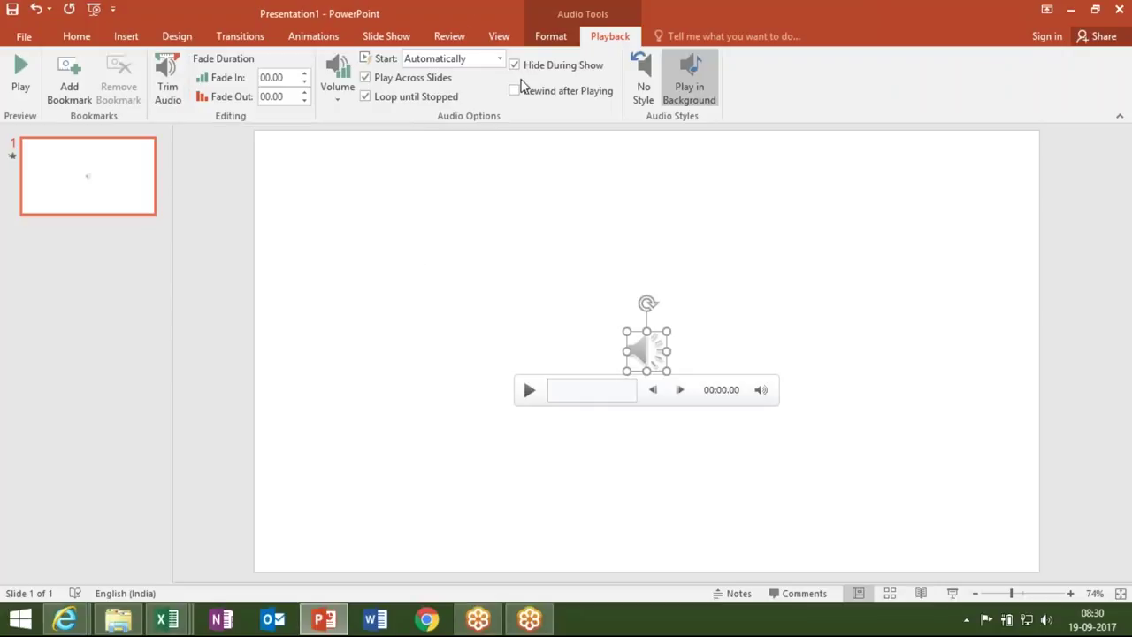
click(438, 95)
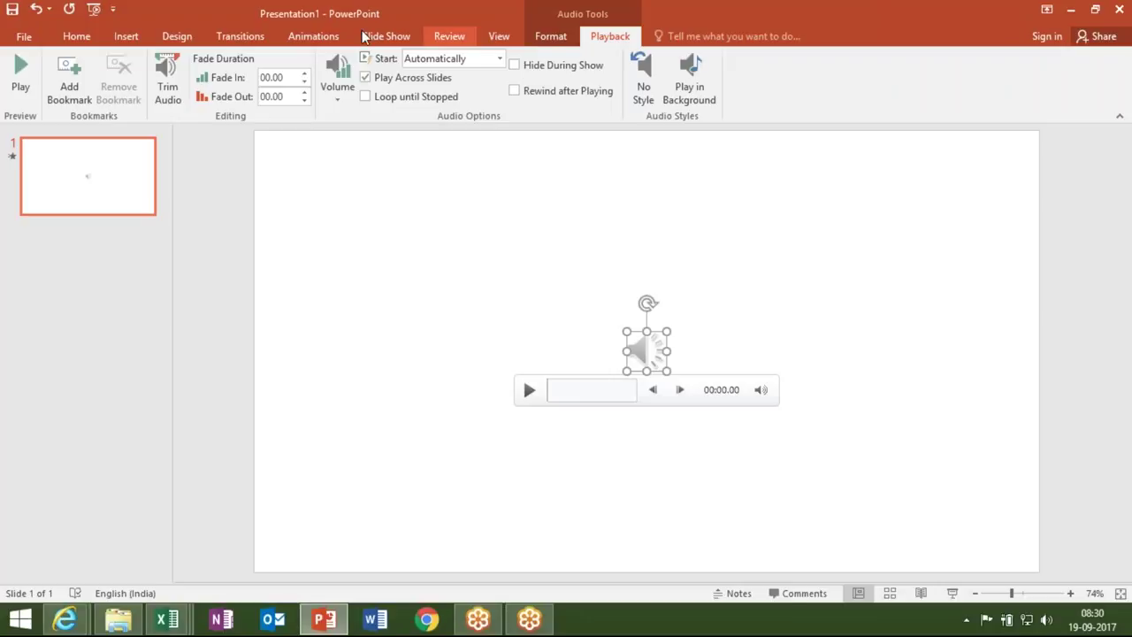
click(93, 9)
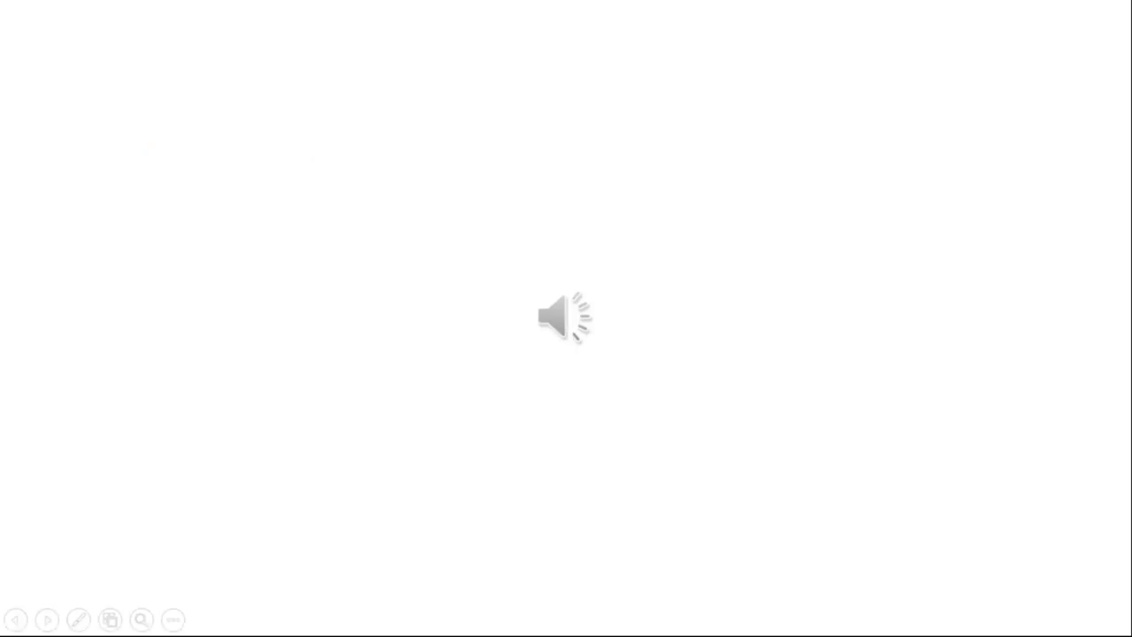
key(Escape)
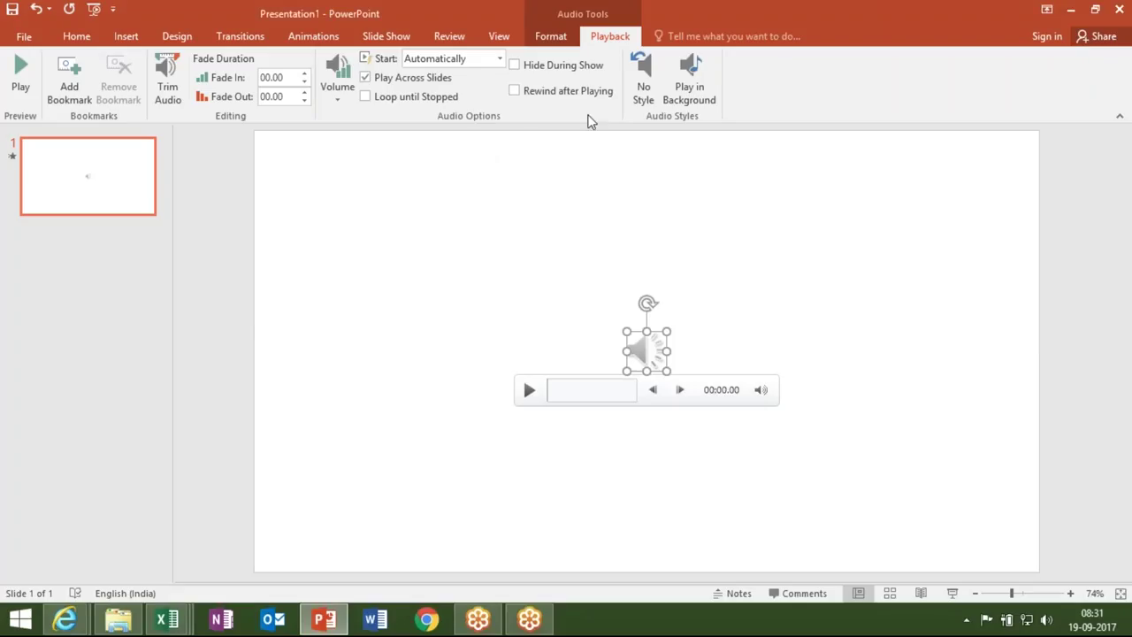
Deselect the audio clip and launch Screen Recording from the Insert tab's Media group
click(126, 37)
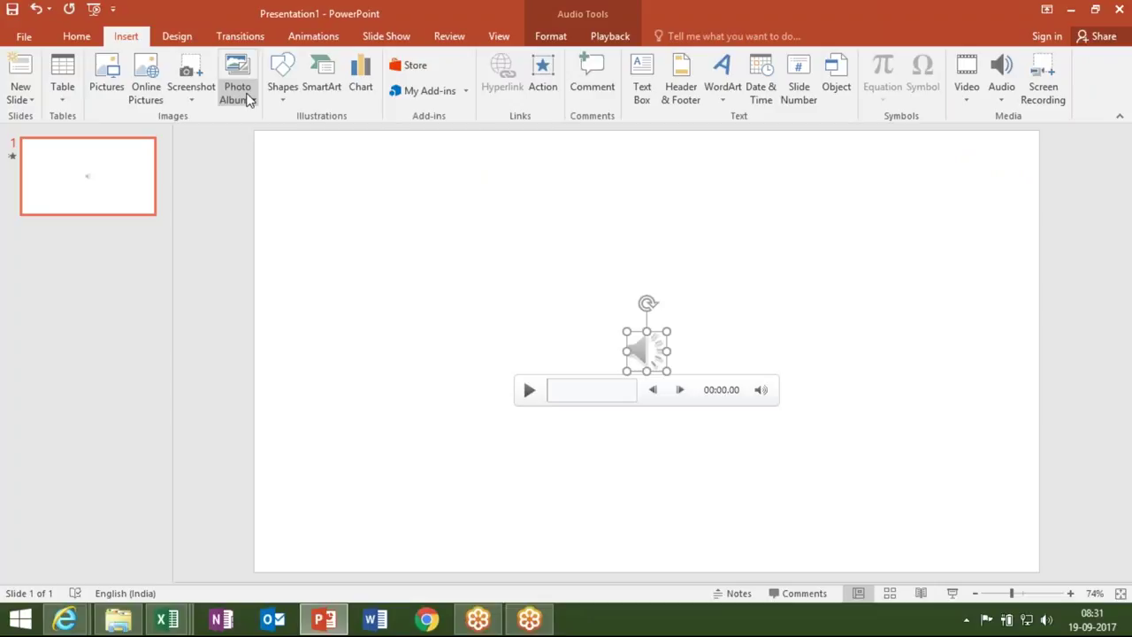
click(720, 231)
click(1057, 84)
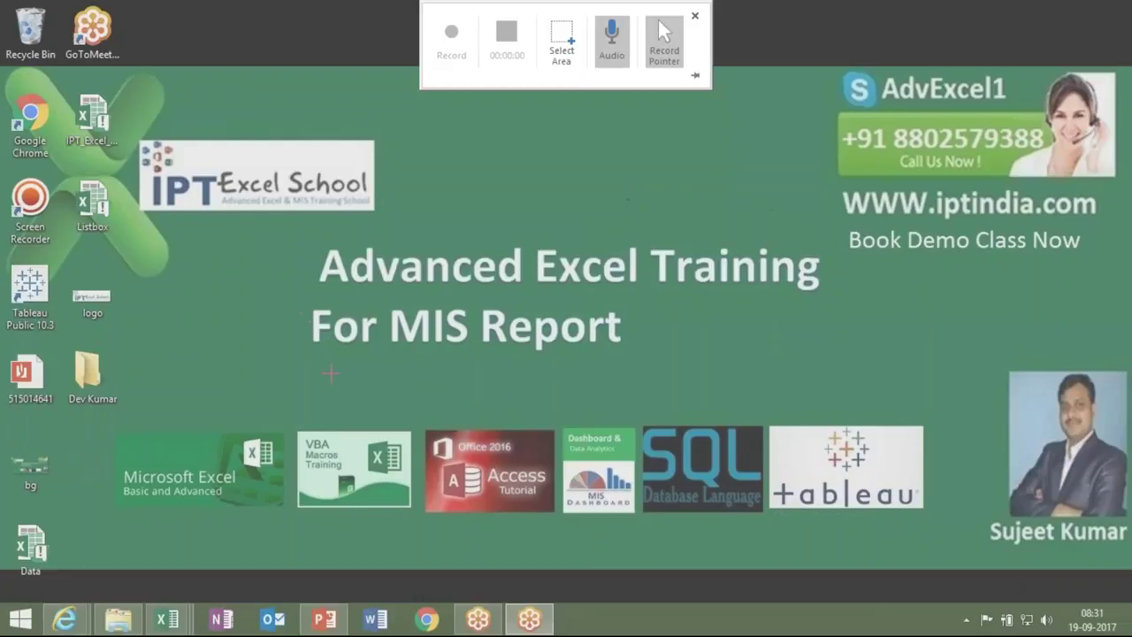
Select nearly the whole screen as the recording area, start recording, and restore PowerPoint
mouse_move(97, 2)
mouse_down()
mouse_move(782, 325)
mouse_move(1065, 561)
mouse_up()
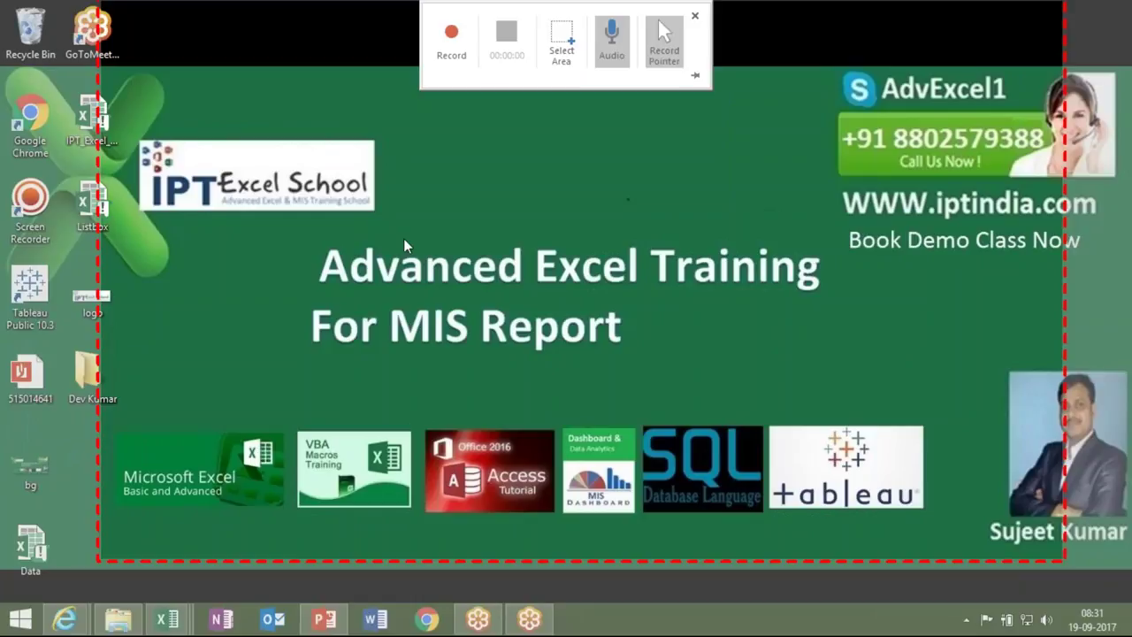
click(453, 33)
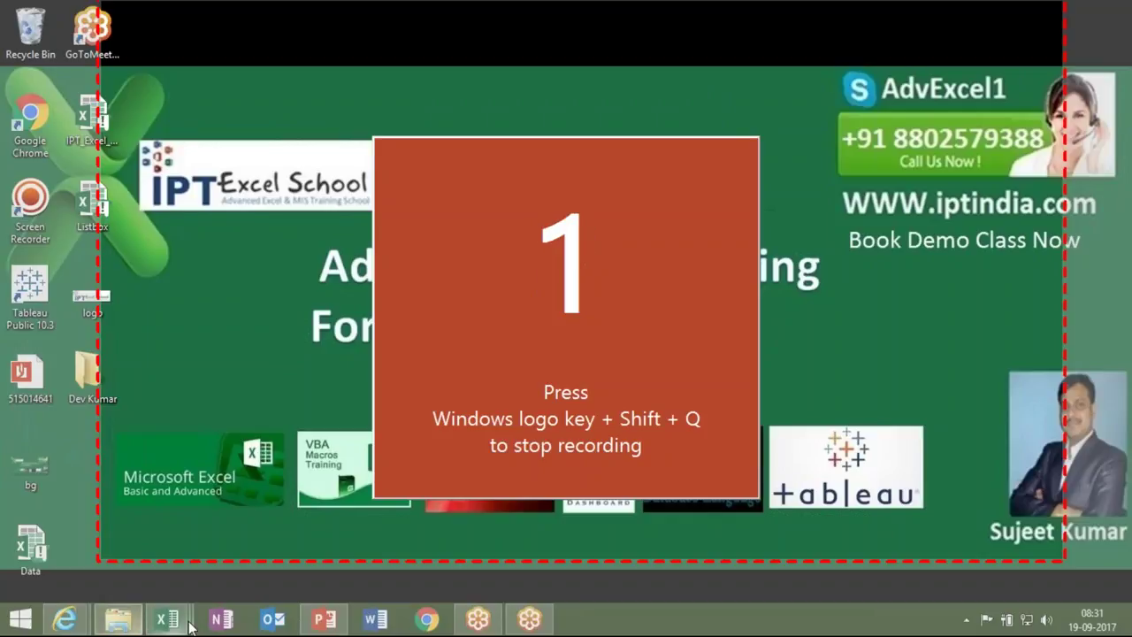
click(324, 619)
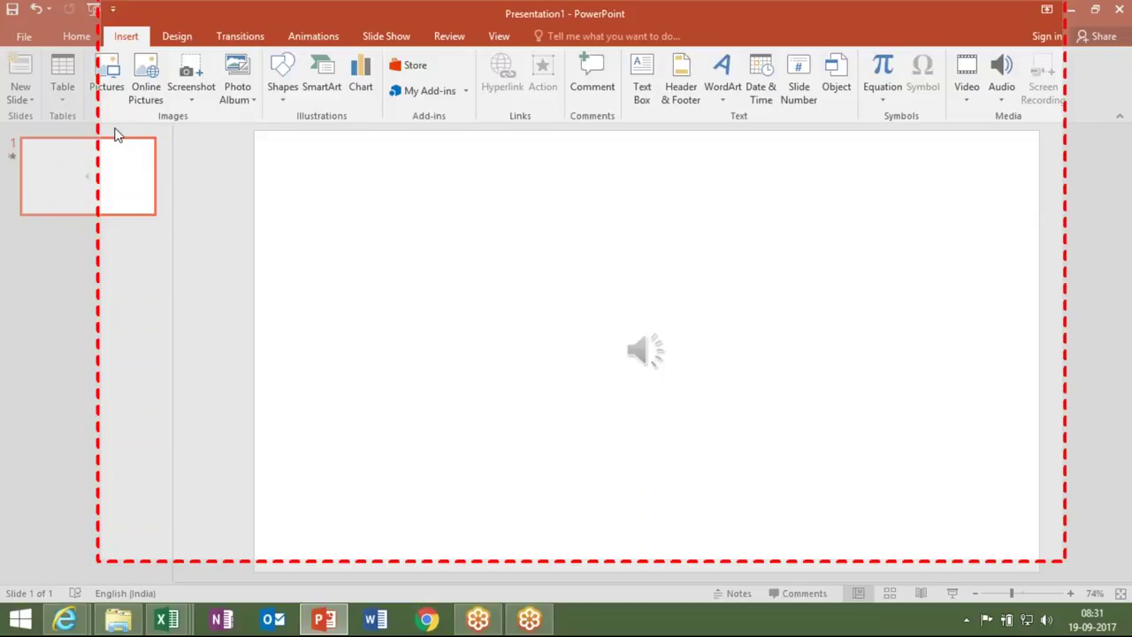
Shrink the window and insert a four-column, three-row table on the slide
double_click(365, 9)
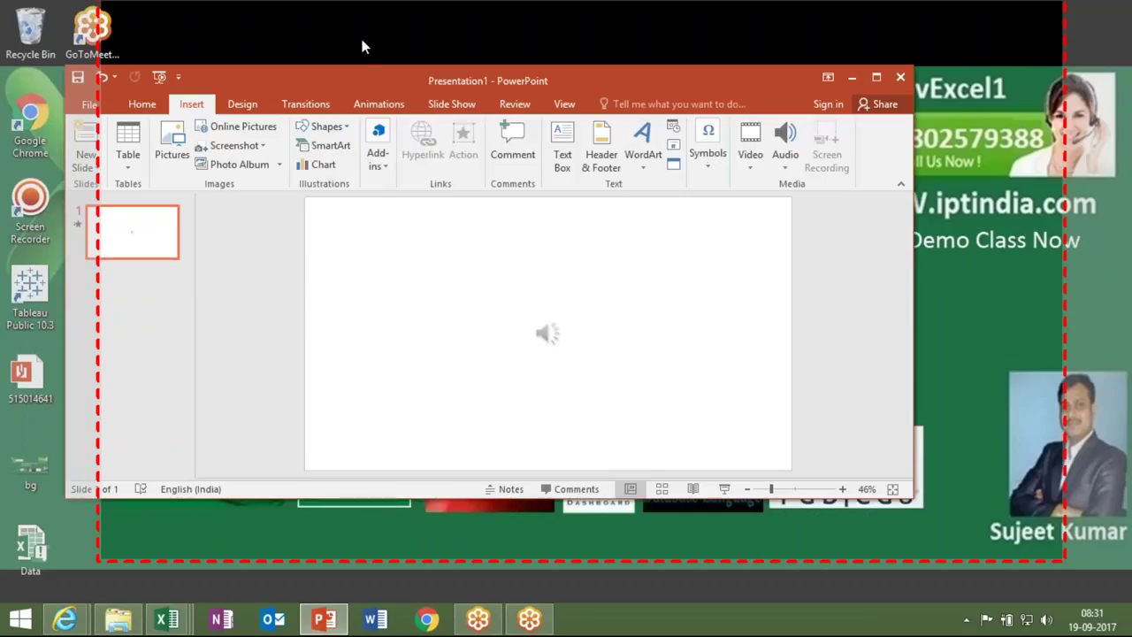
click(369, 25)
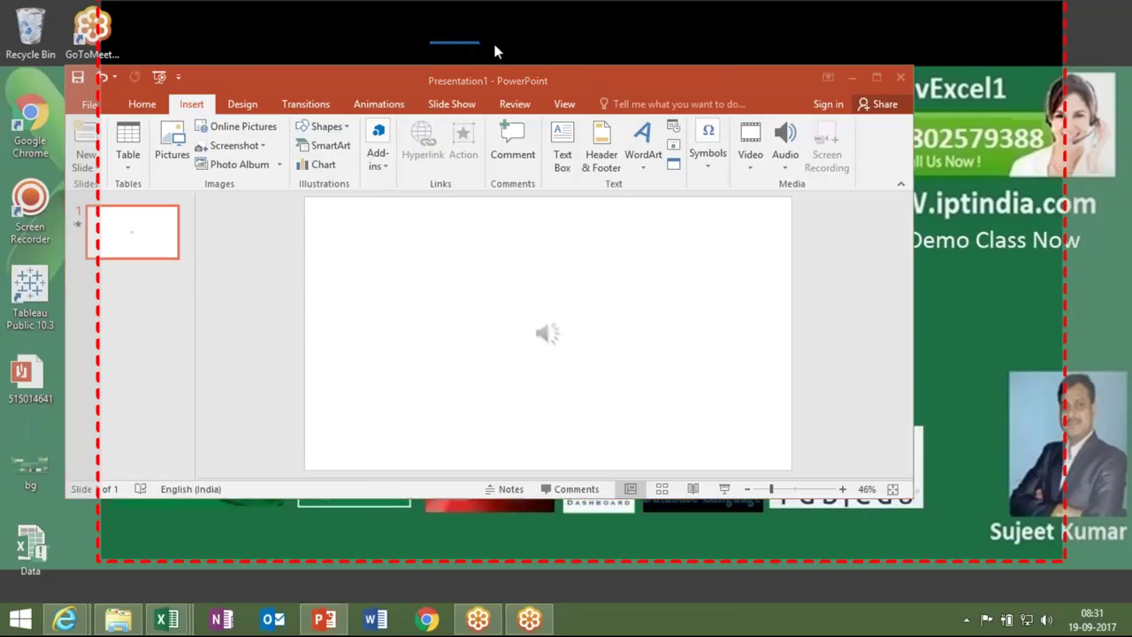
click(130, 168)
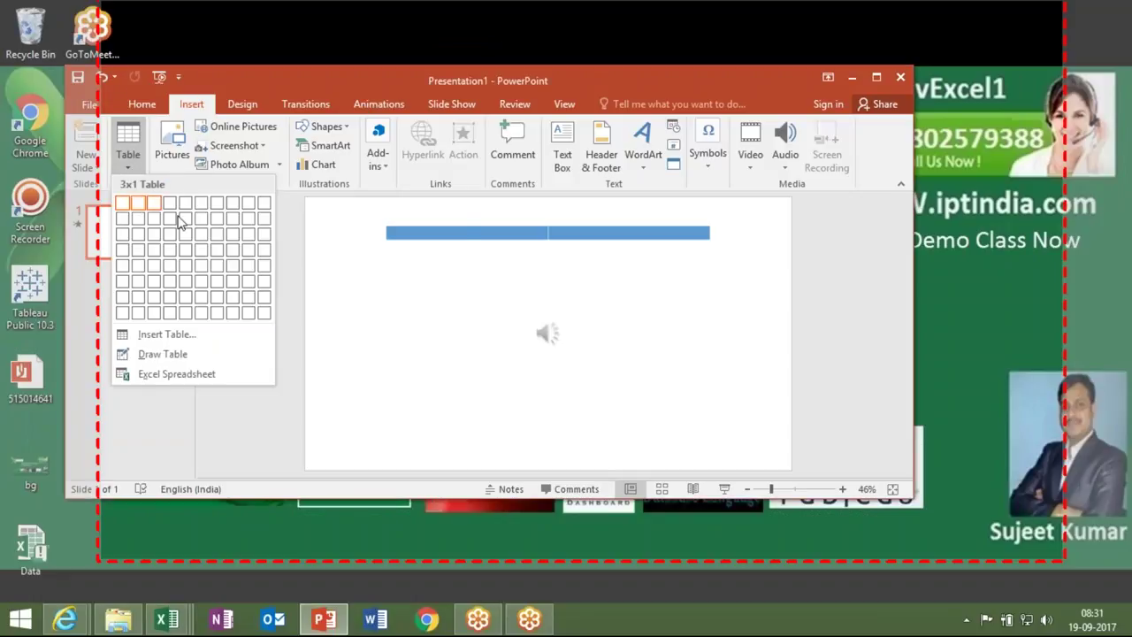
click(175, 241)
click(309, 279)
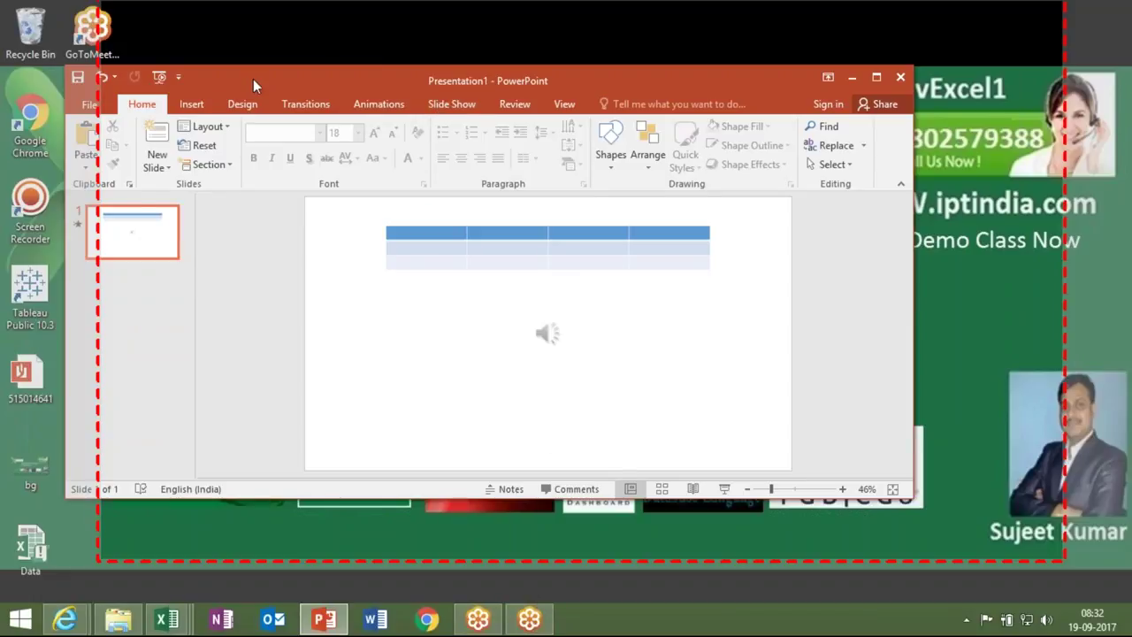
Return to the presentation window and click into the table while recording continues
click(191, 103)
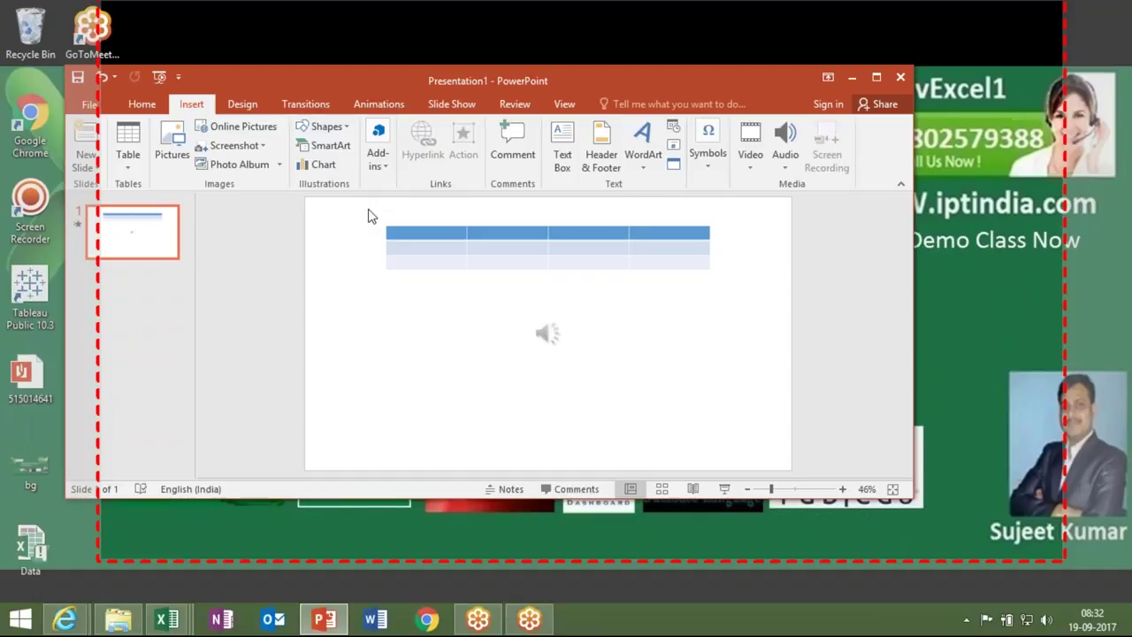
key(alt+F4)
key(Escape)
click(967, 620)
click(968, 621)
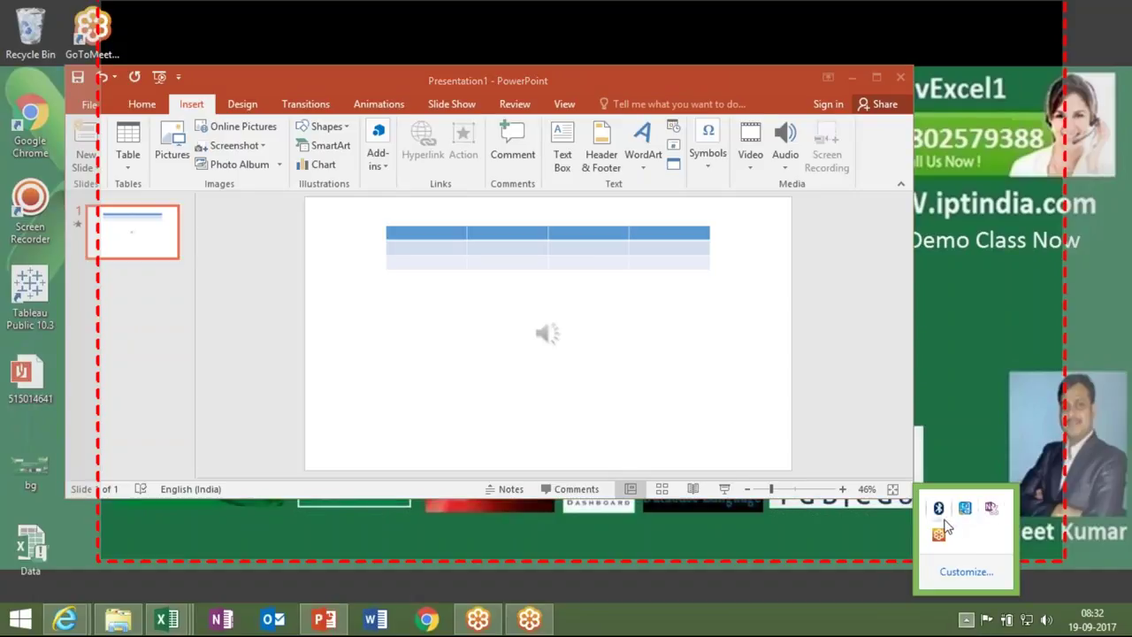
click(644, 442)
click(560, 252)
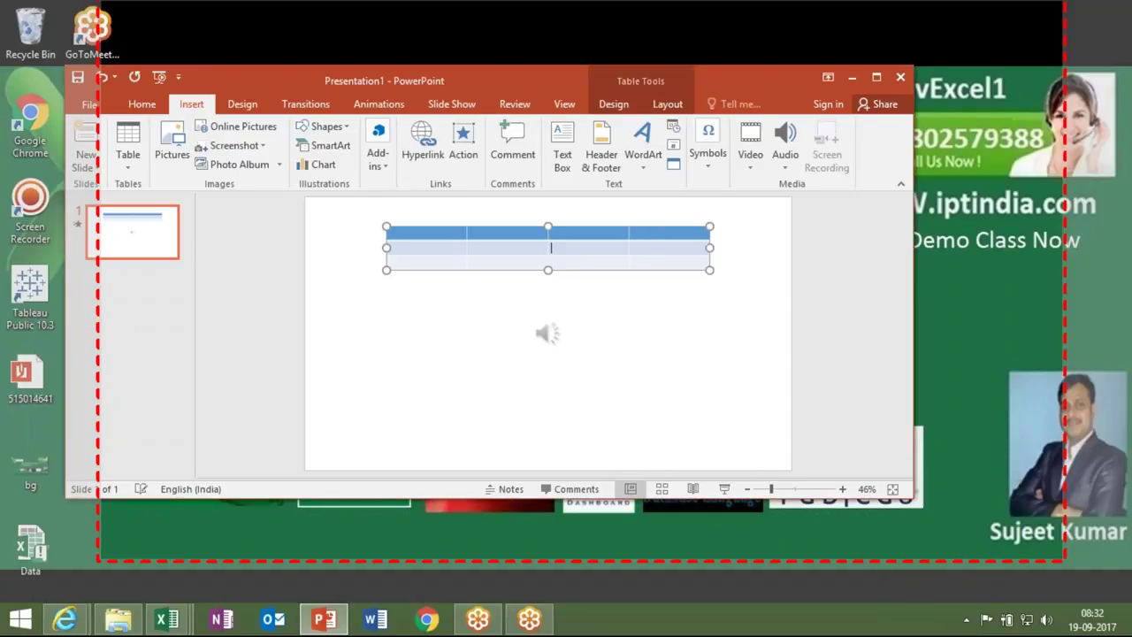
click(460, 369)
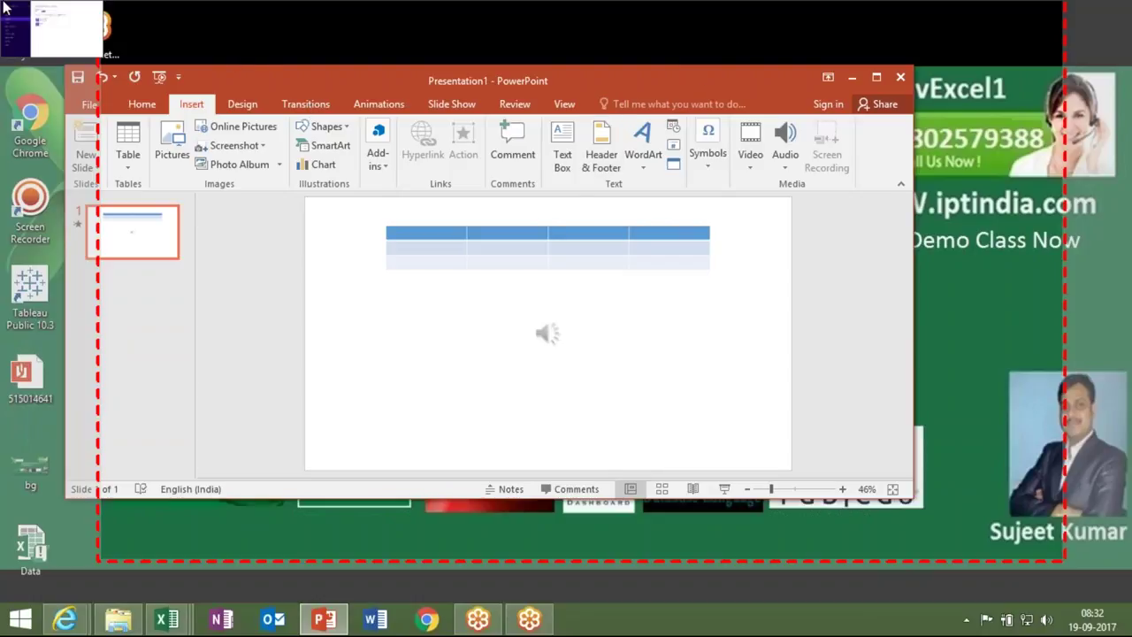
mouse_move(5, 7)
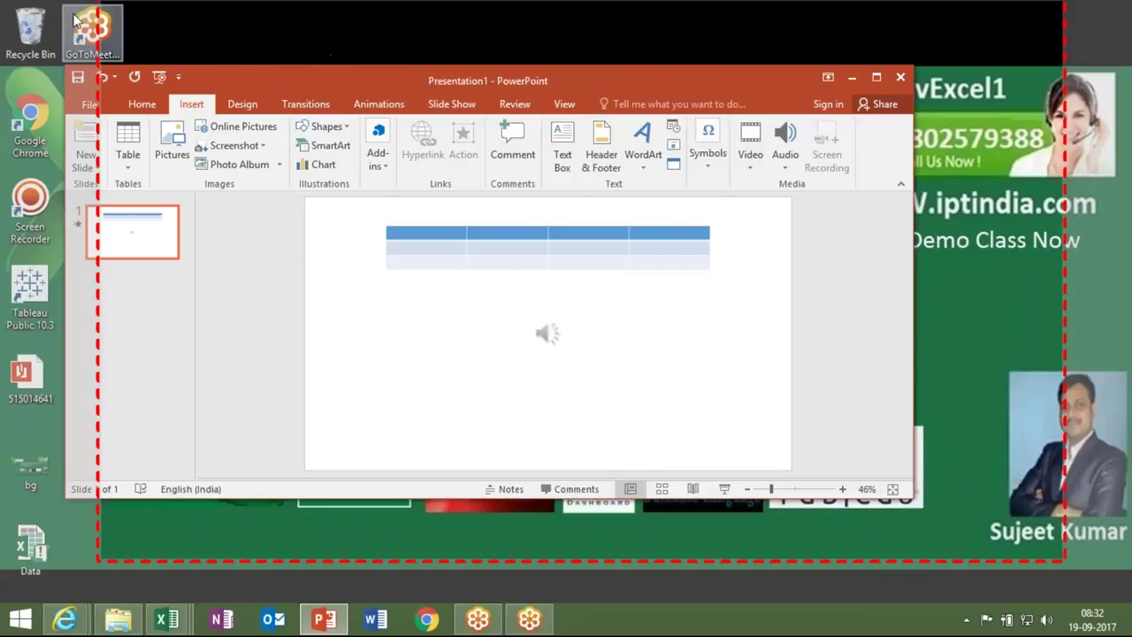
mouse_move(43, 7)
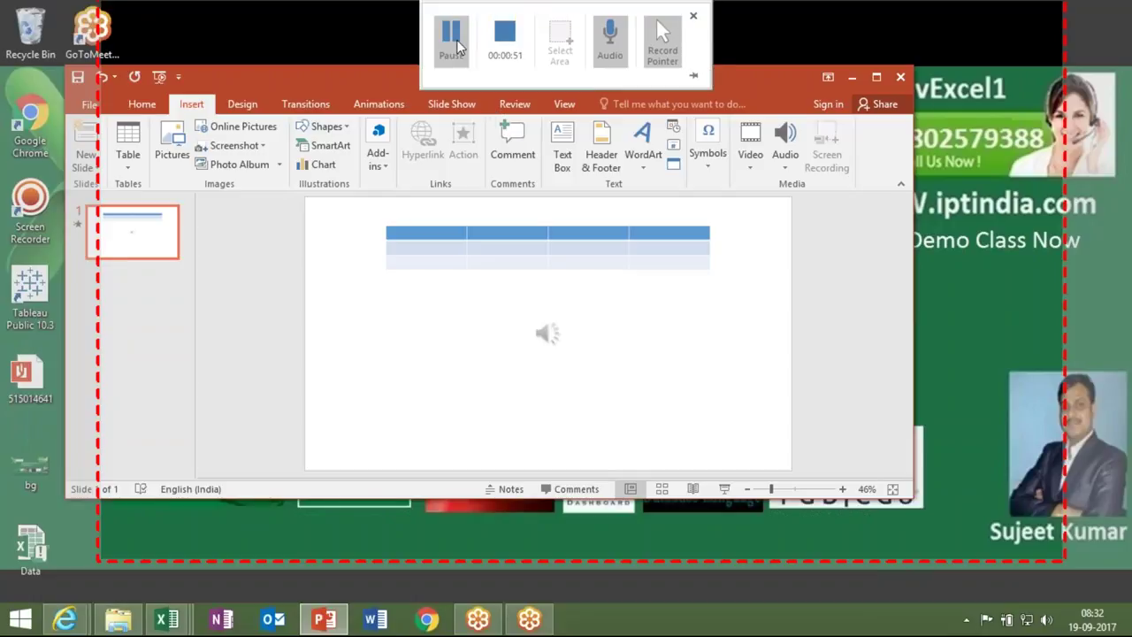
Stop recording, maximize the window, play and pause the inserted clip, then delete it
click(505, 36)
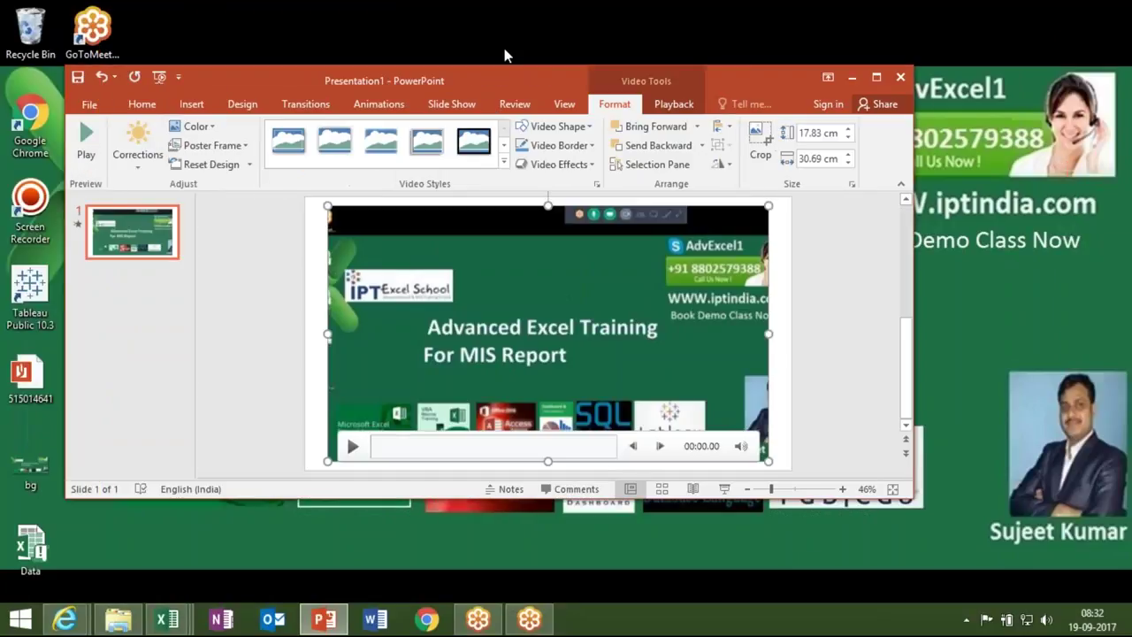
click(880, 79)
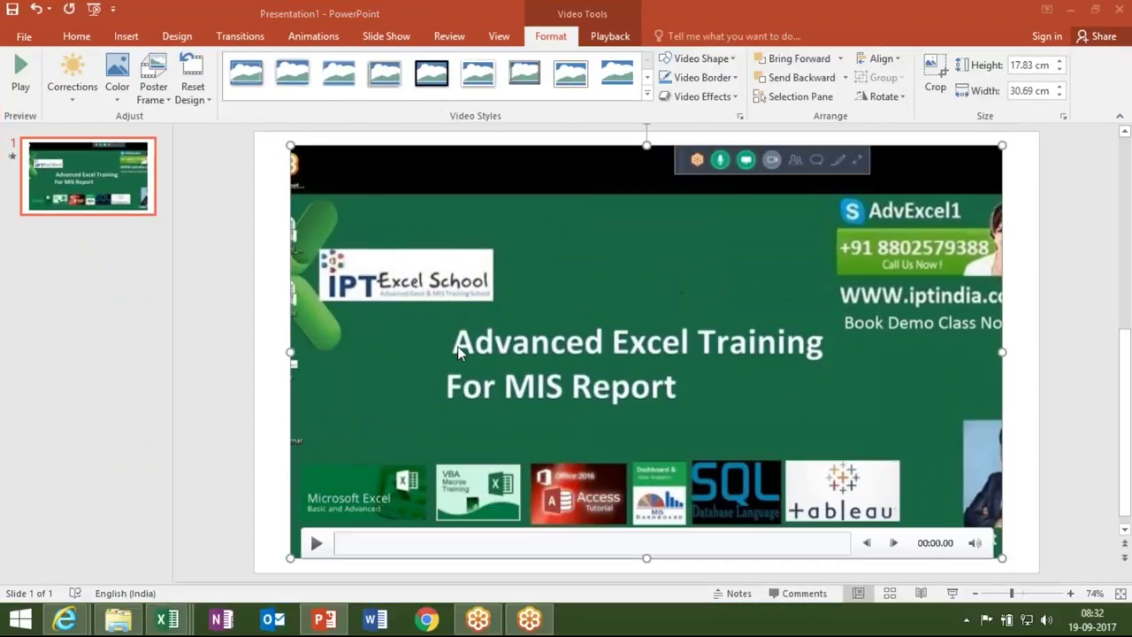
click(20, 75)
click(19, 76)
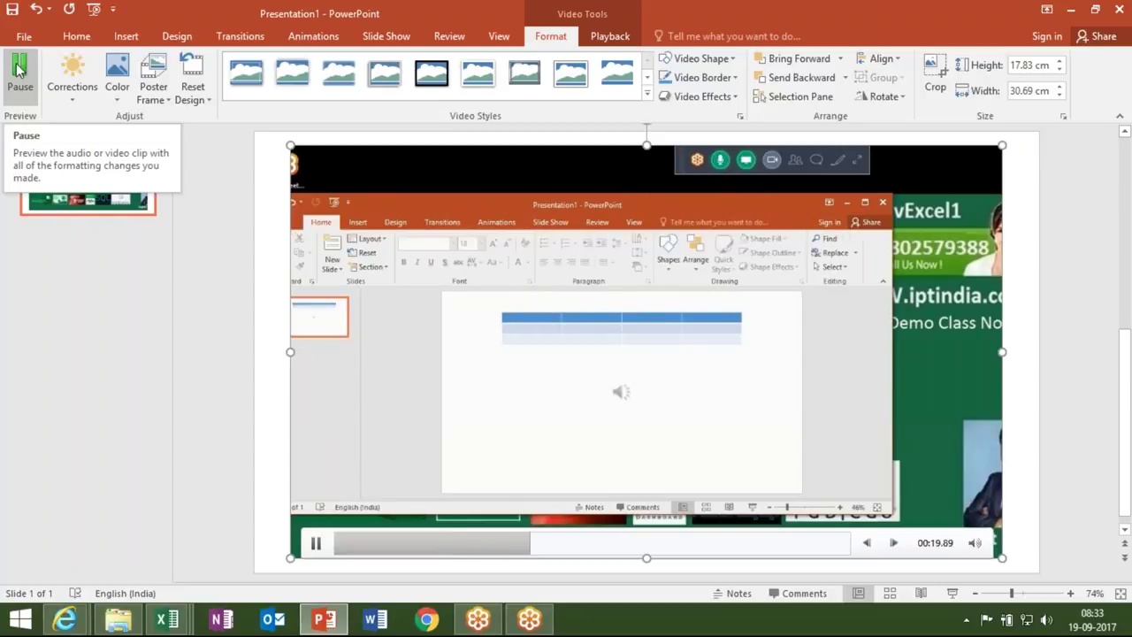
click(16, 70)
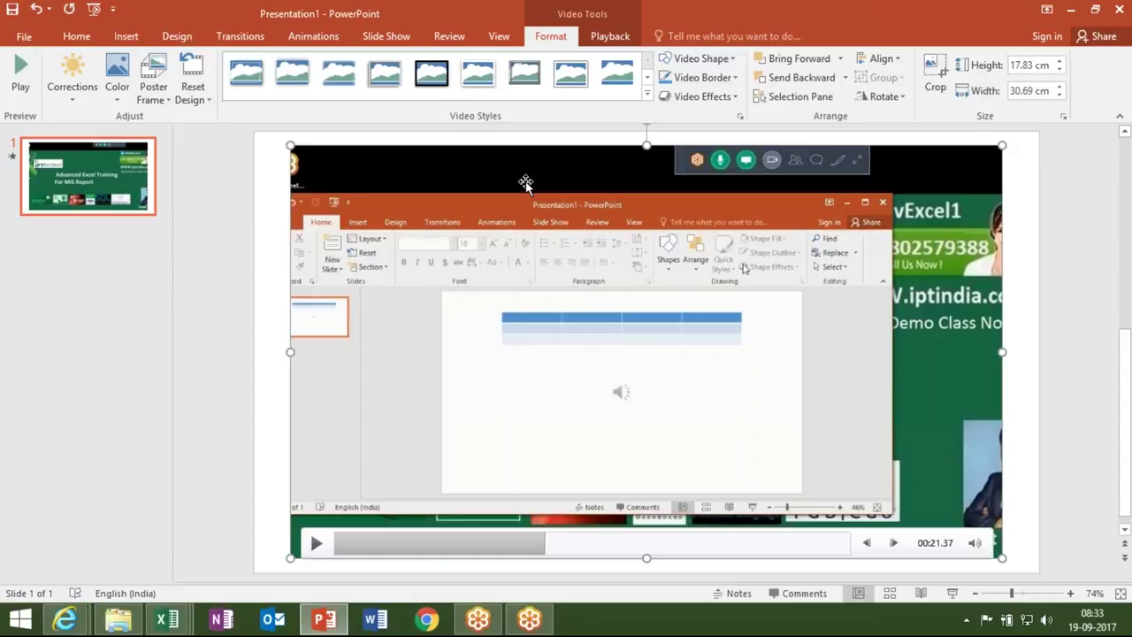
key(Delete)
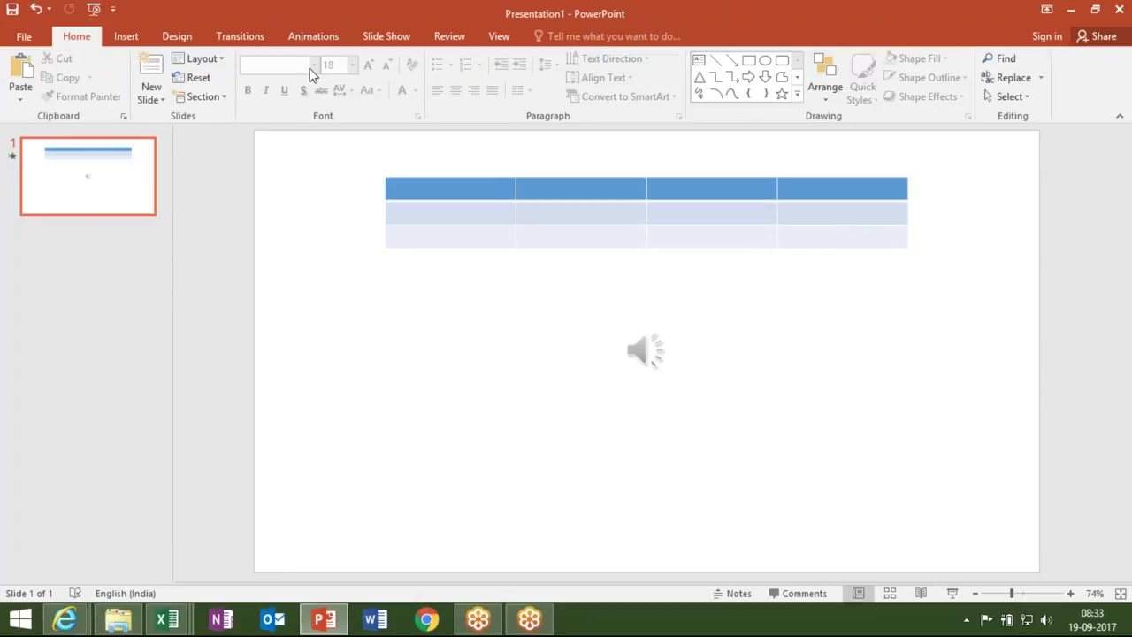
Delete the whole table so only the audio icon remains, then minimize PowerPoint to the desktop
click(522, 169)
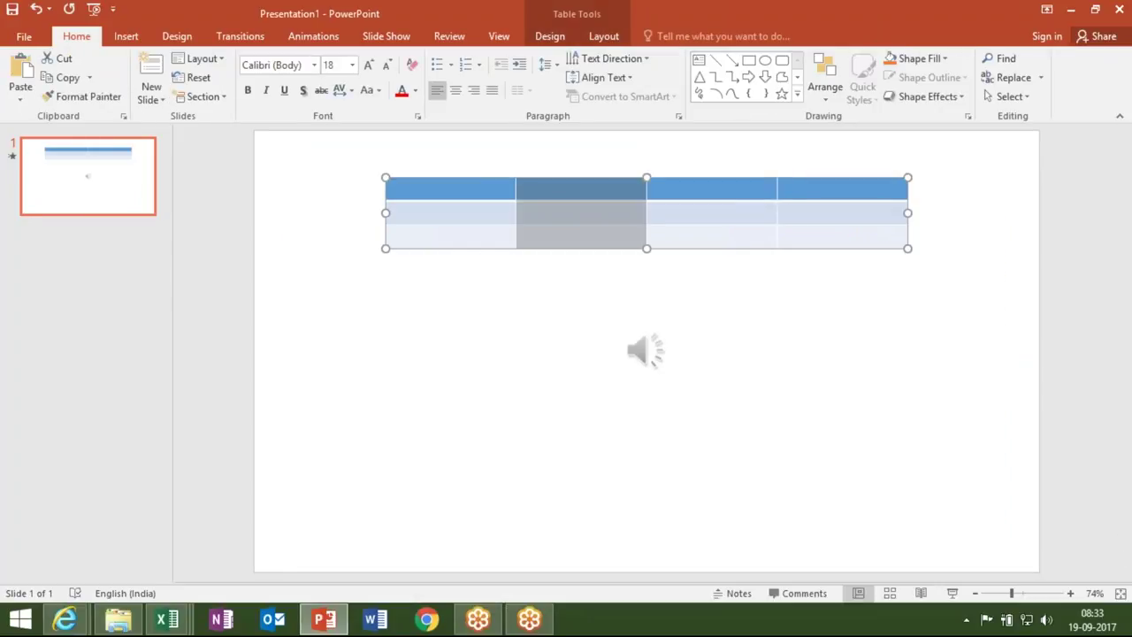
click(520, 180)
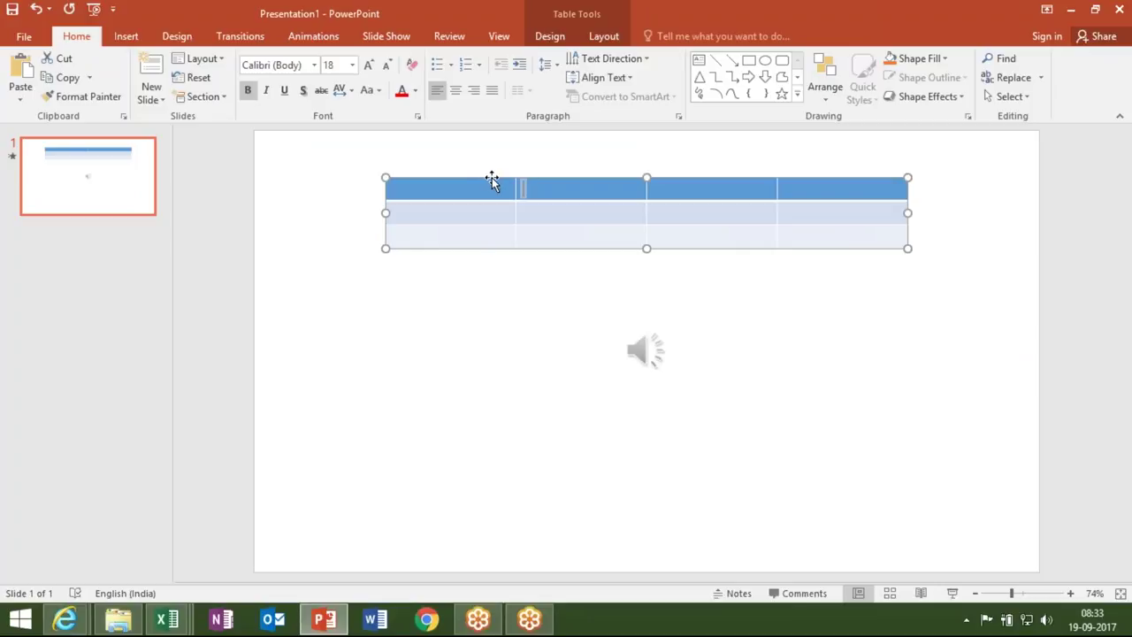
key(Delete)
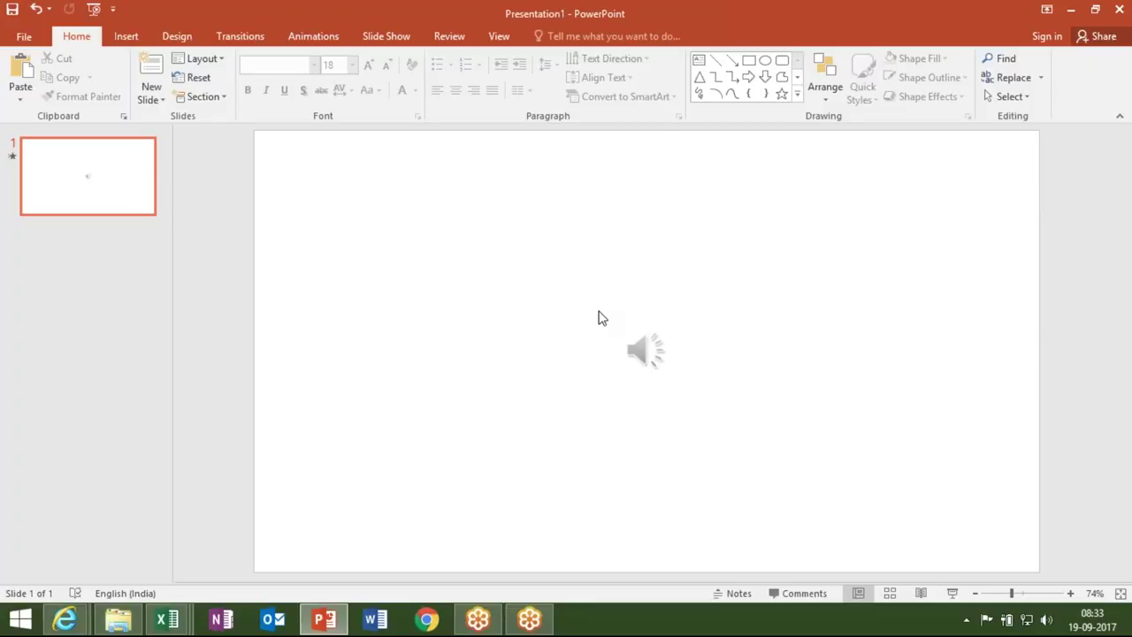
click(1071, 11)
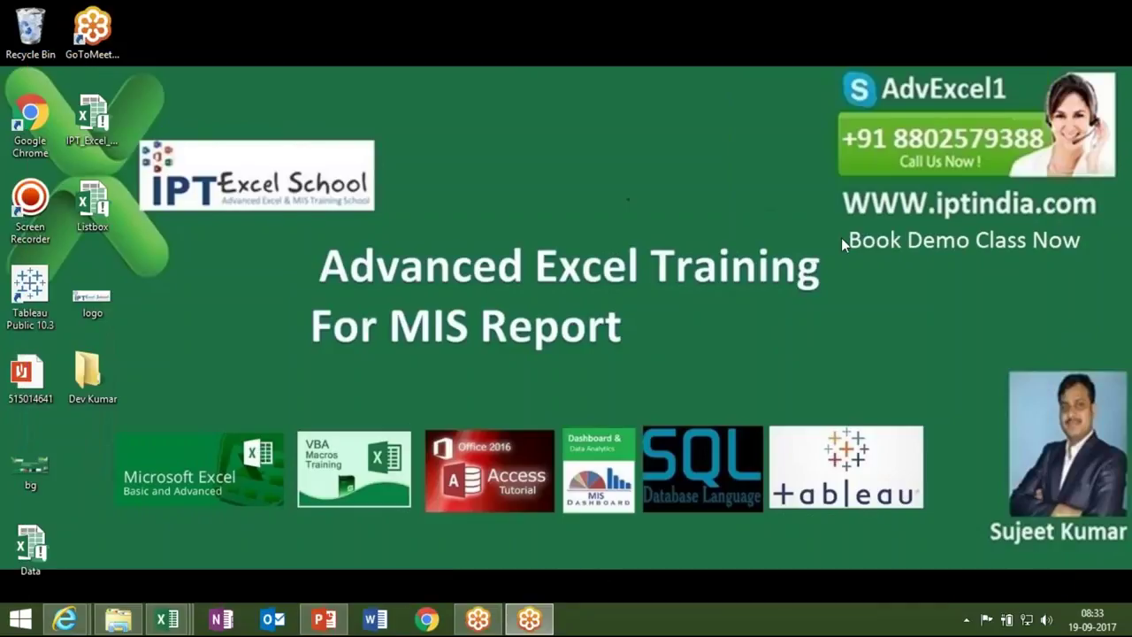
Bring the presentation back from the taskbar and show the Insert ribbon
click(320, 616)
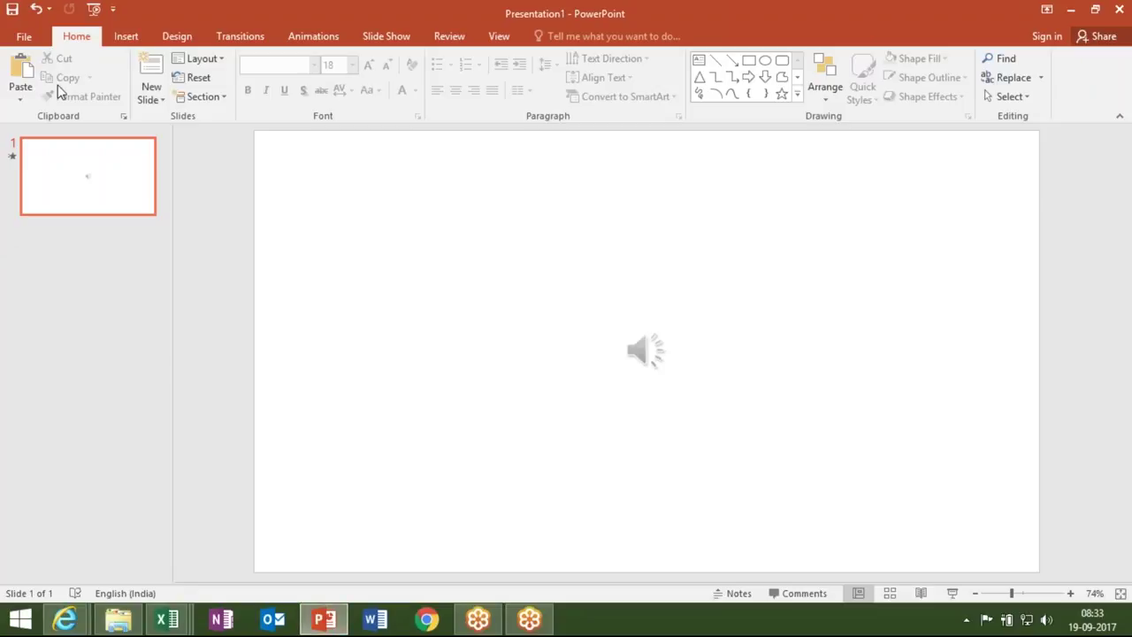
click(124, 37)
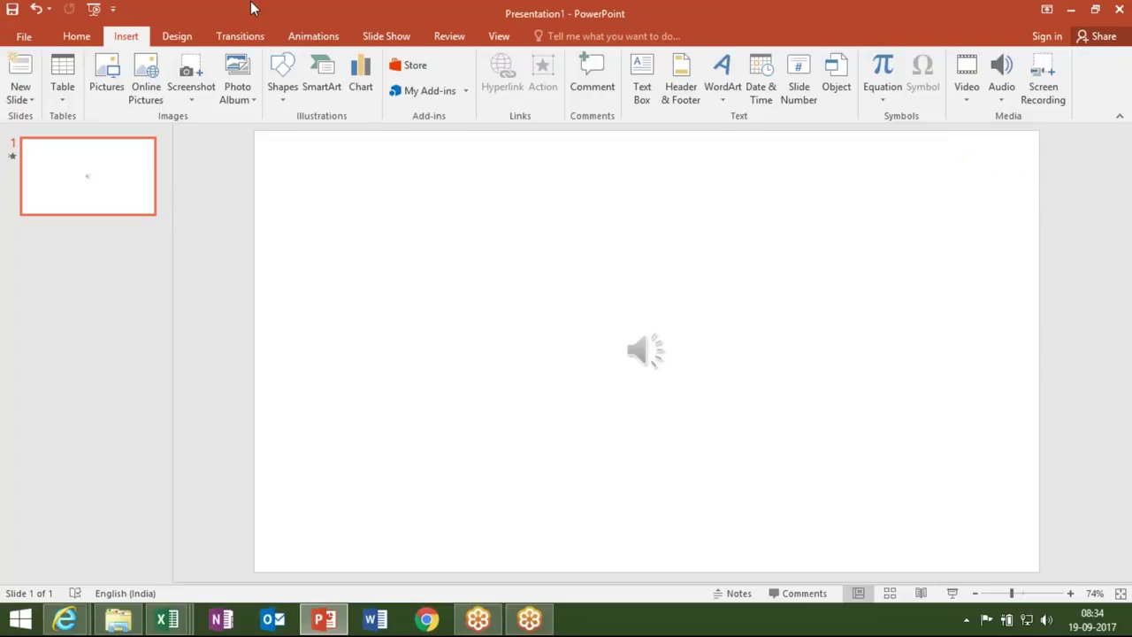
Browse the Design, Transitions, Animations, Slide Show and Review ribbon tabs
click(183, 39)
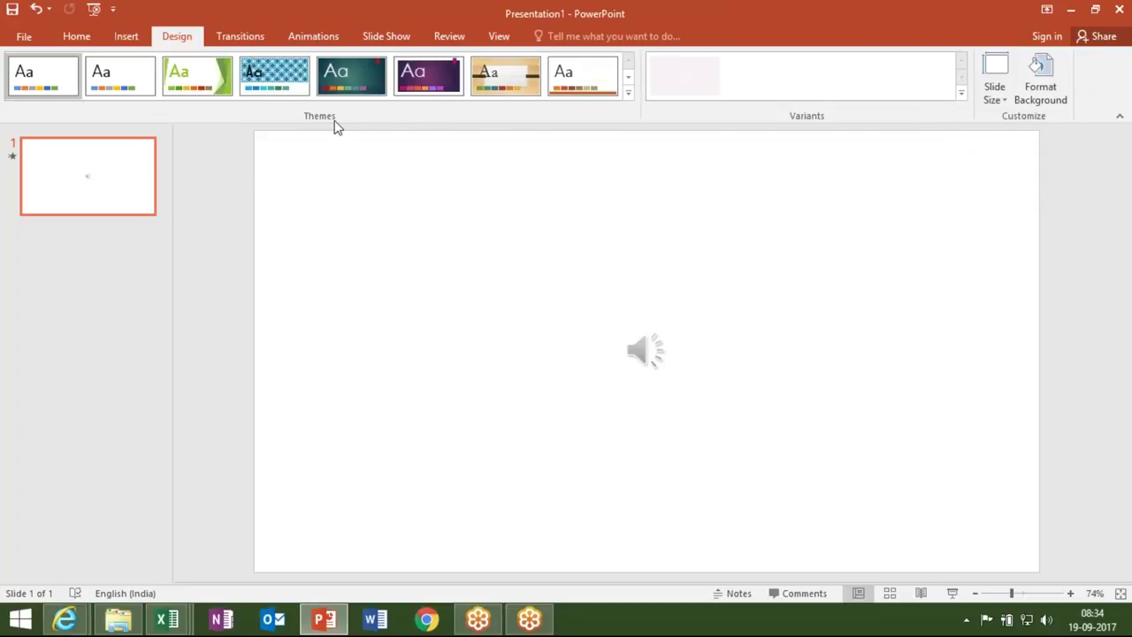
click(255, 40)
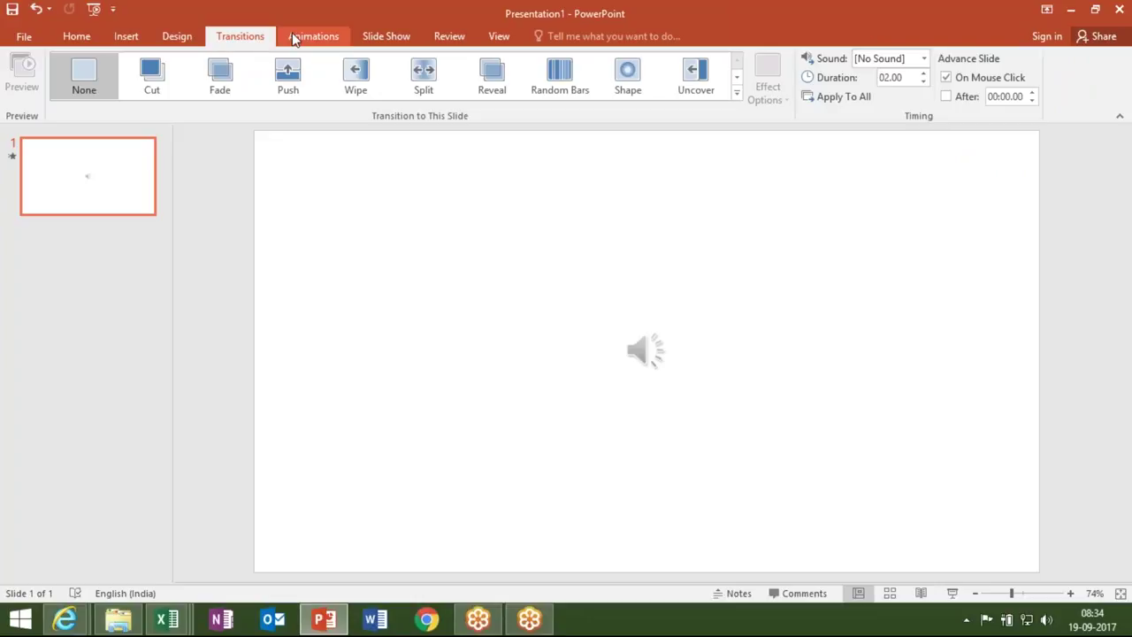
click(294, 37)
click(254, 36)
click(300, 37)
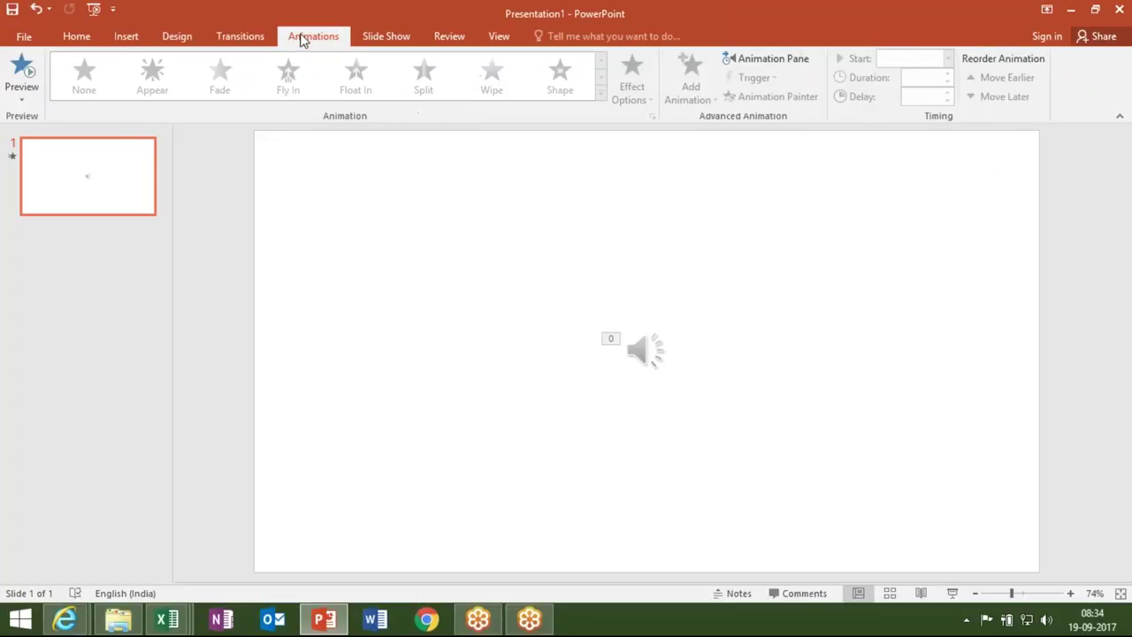
click(383, 34)
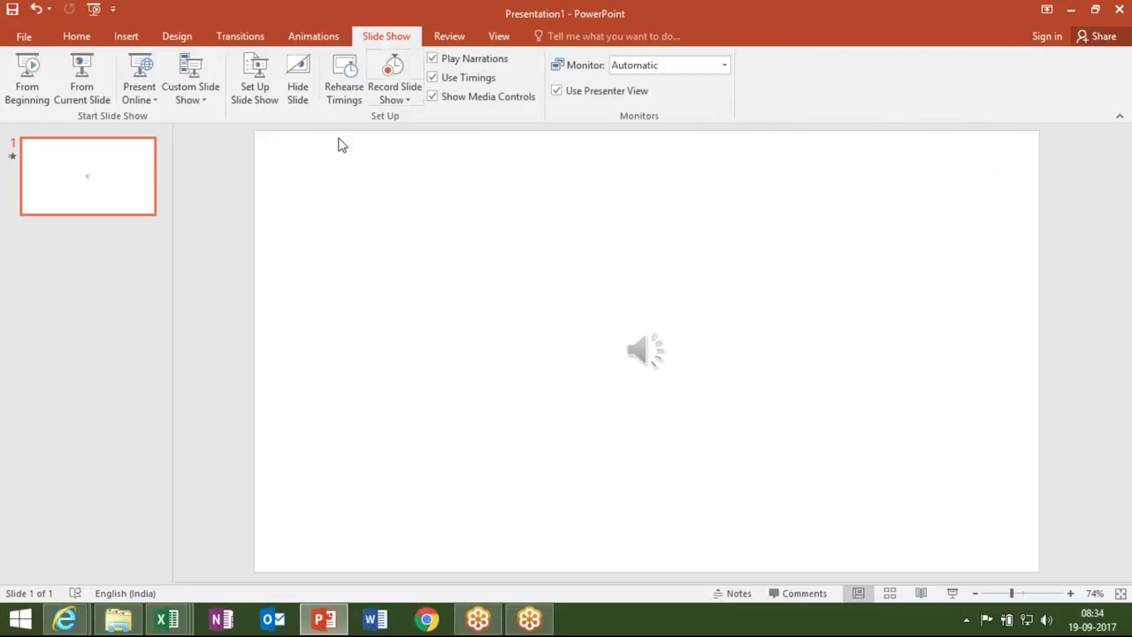
click(448, 40)
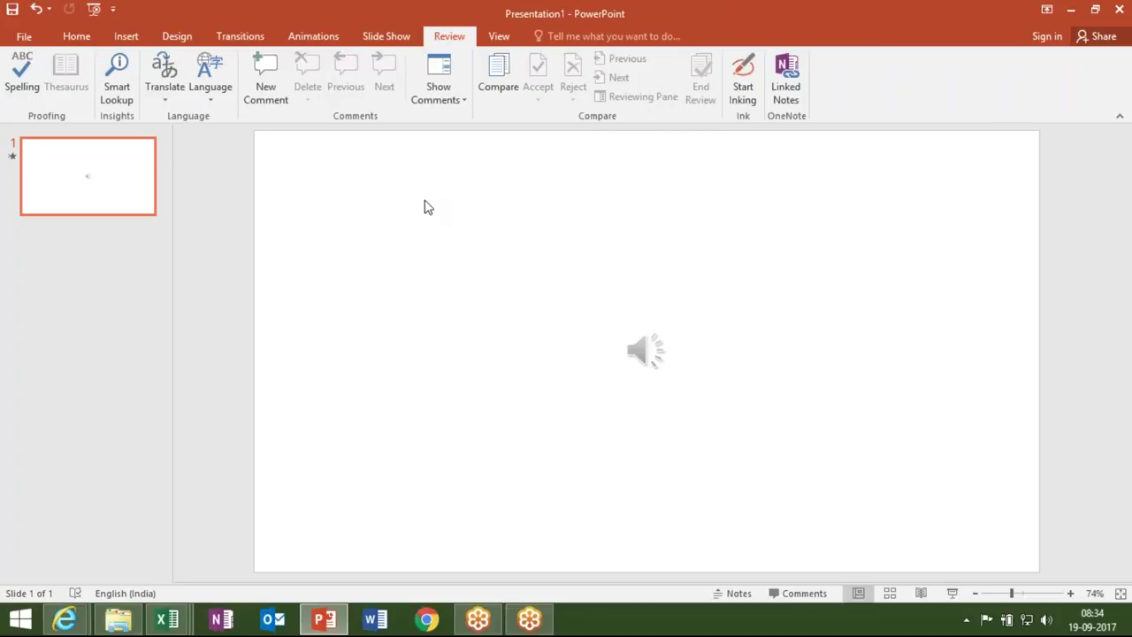
Revisit the Transitions, Home, Insert, Design, Animations, Slide Show and Review tabs, then close PowerPoint
click(235, 40)
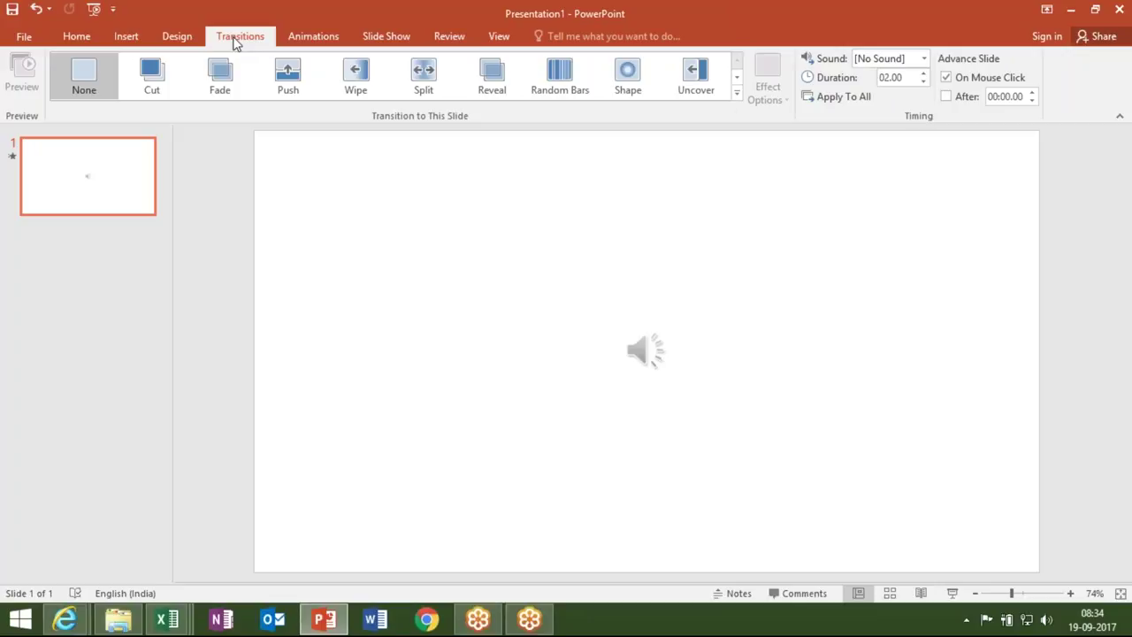
click(90, 41)
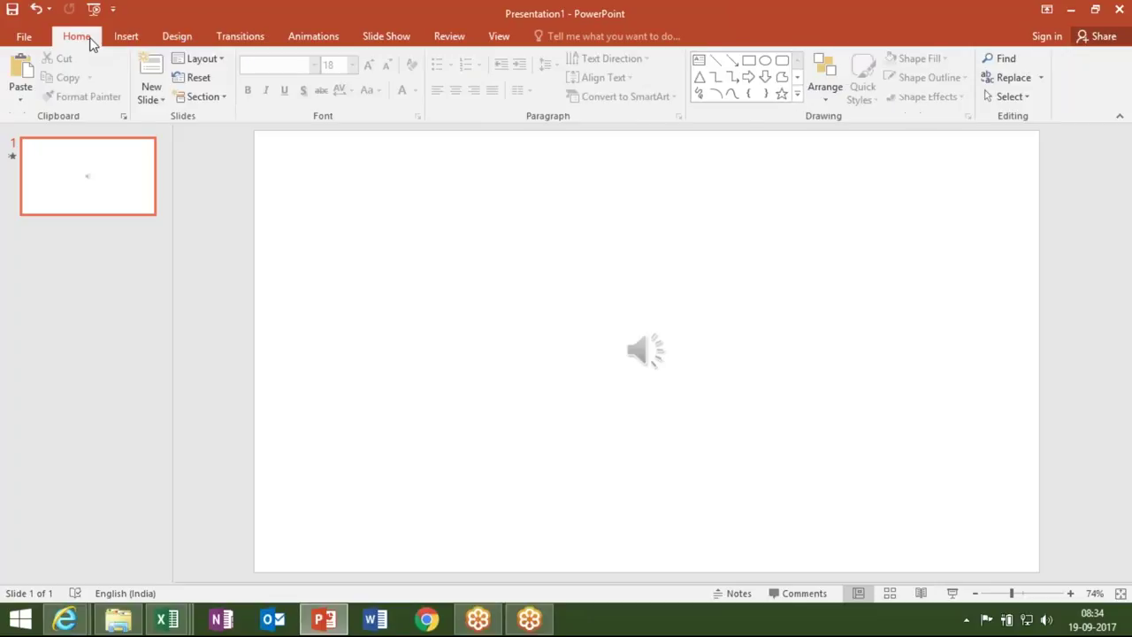
click(123, 42)
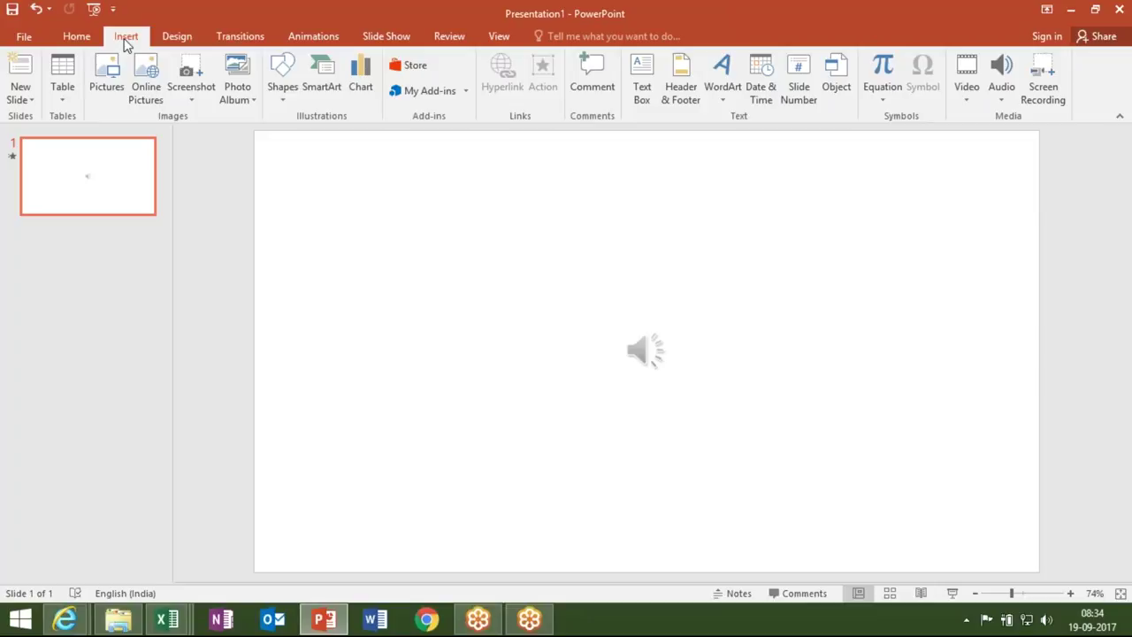
click(171, 42)
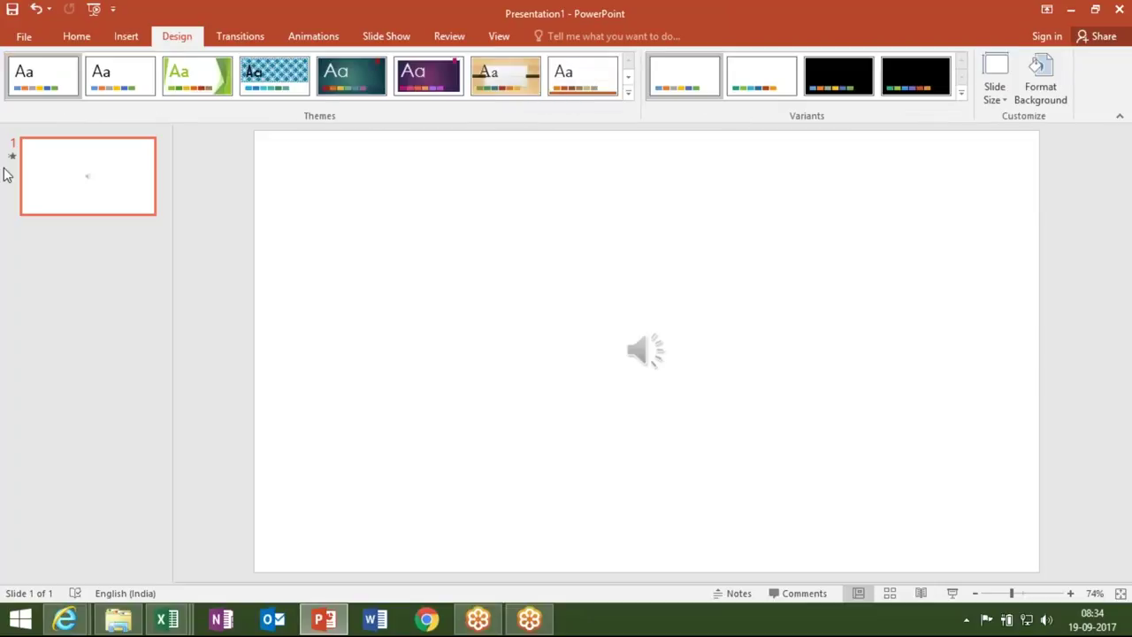
click(239, 40)
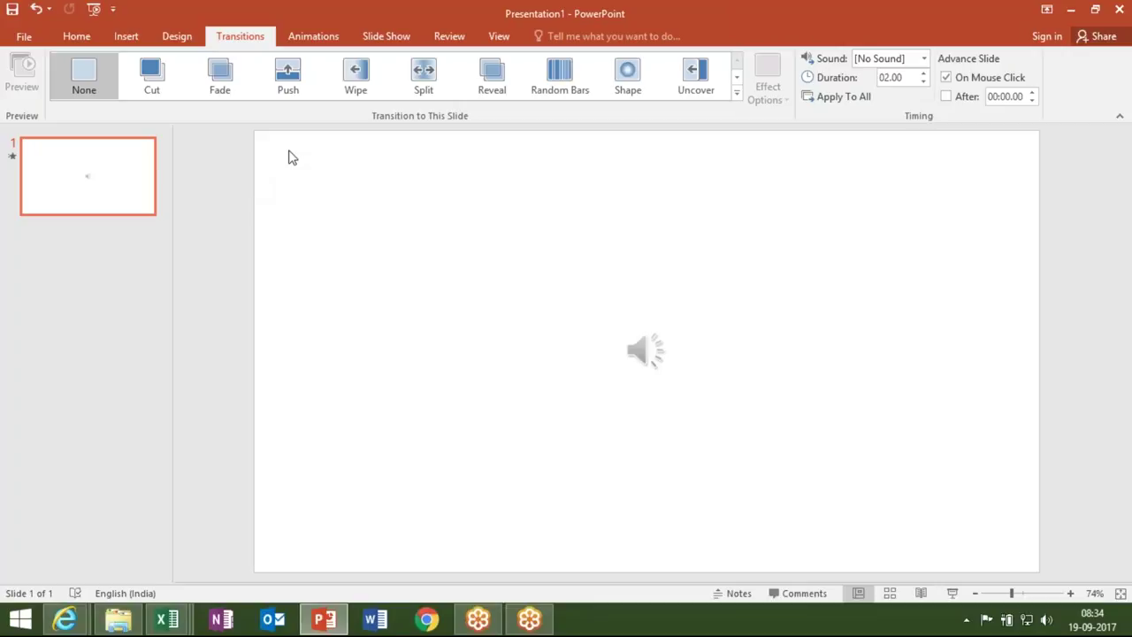
click(323, 41)
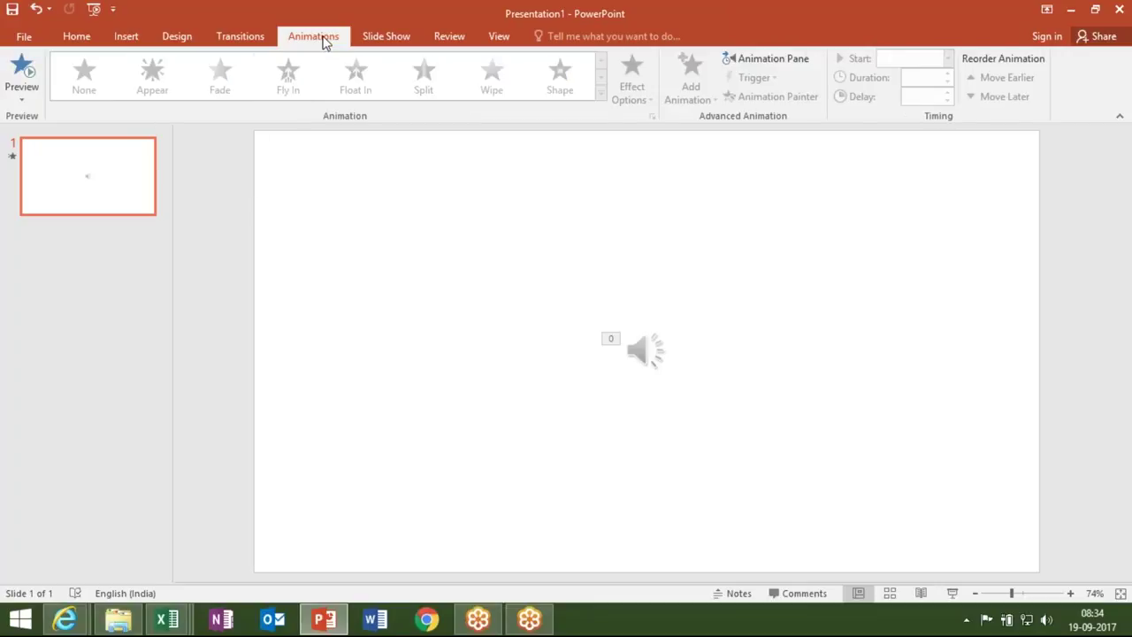
click(368, 41)
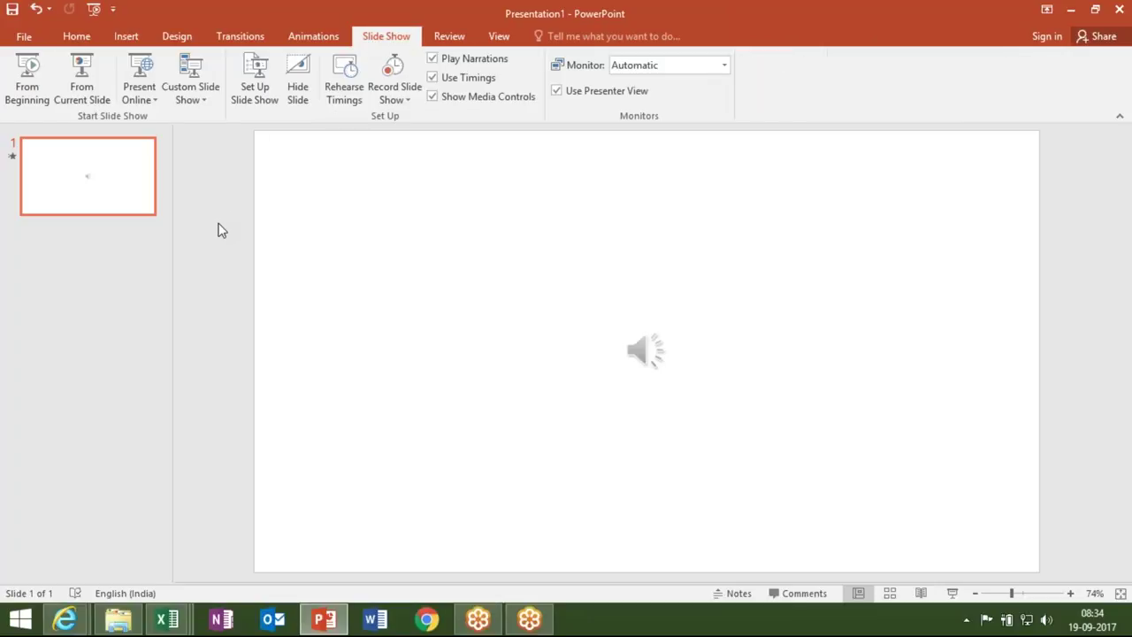
click(459, 42)
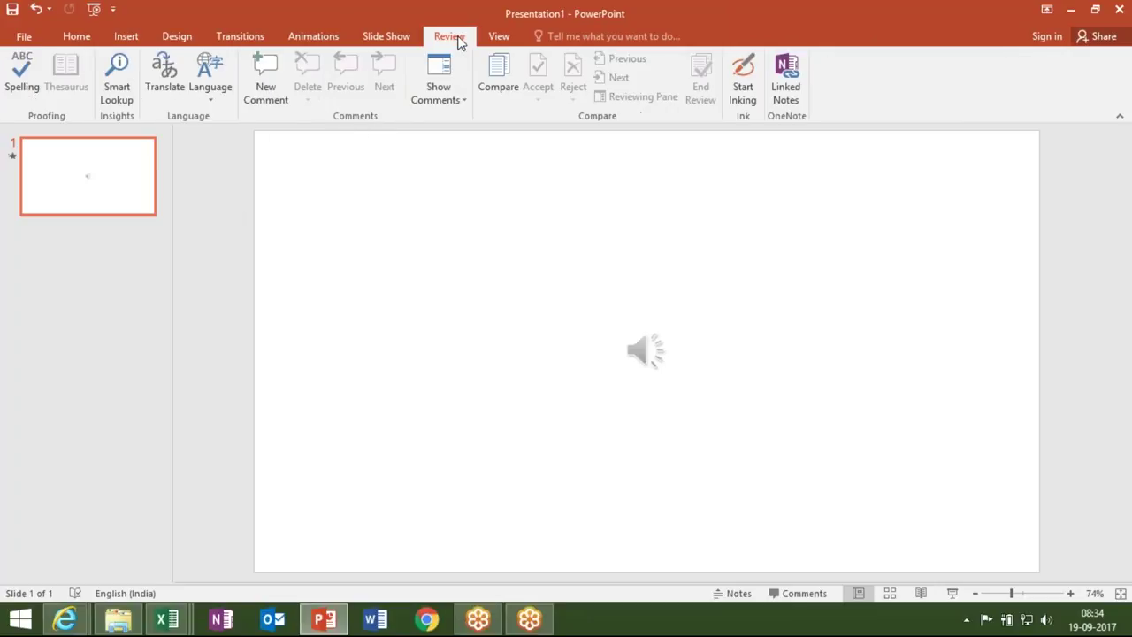
click(1121, 9)
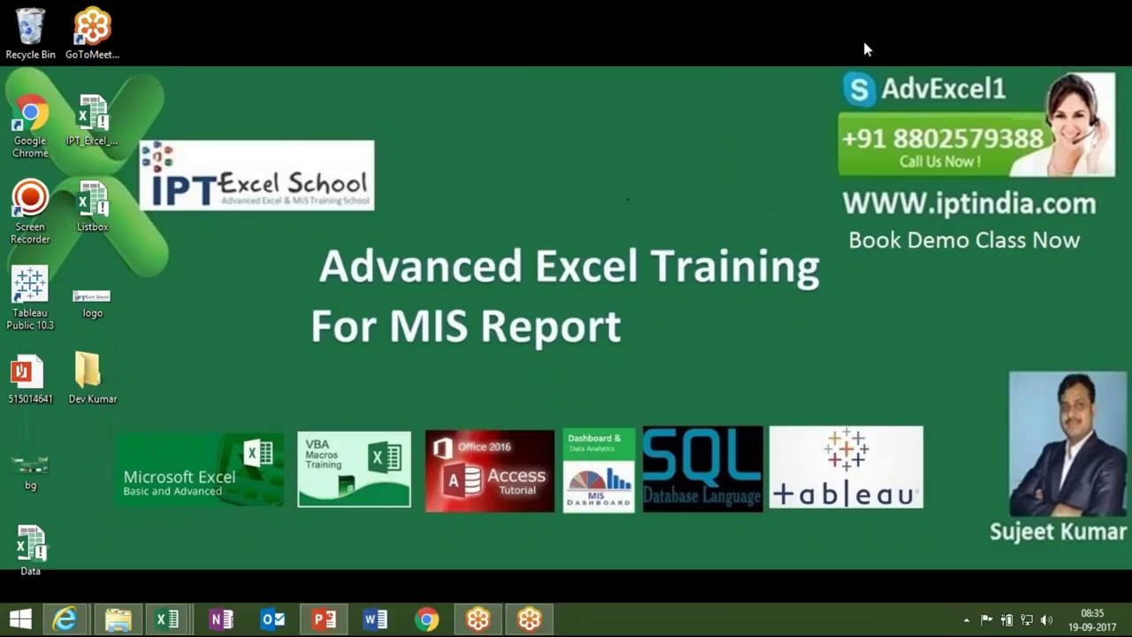